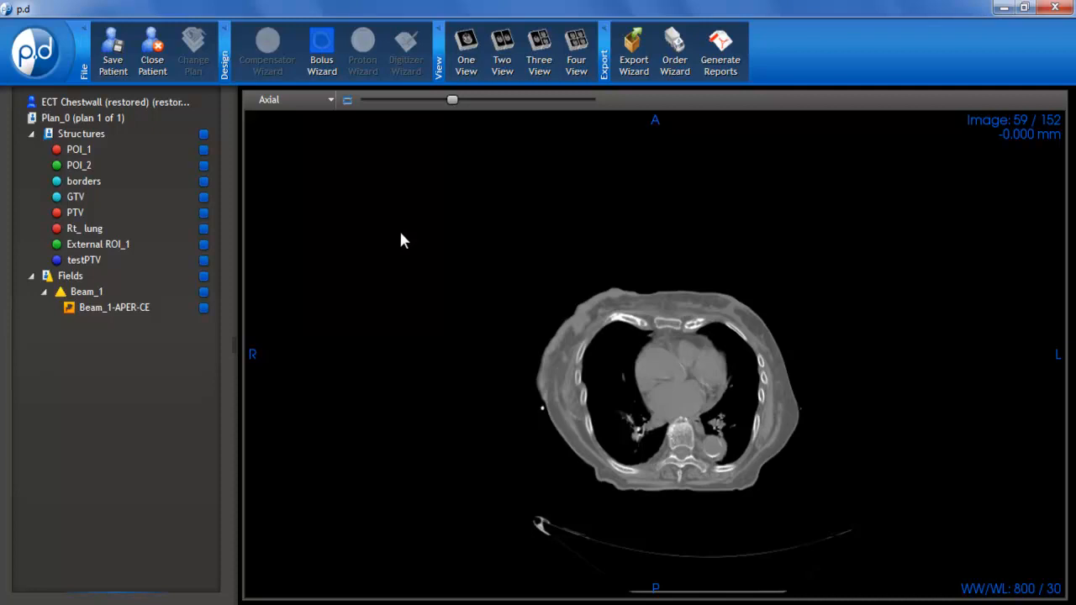
Step: Start a new optimized thickness bolus, keep the 120 kVp Scanner, and set the beam energy to 16 MeV
{"action": "left_click", "coordinate": [322, 70]}
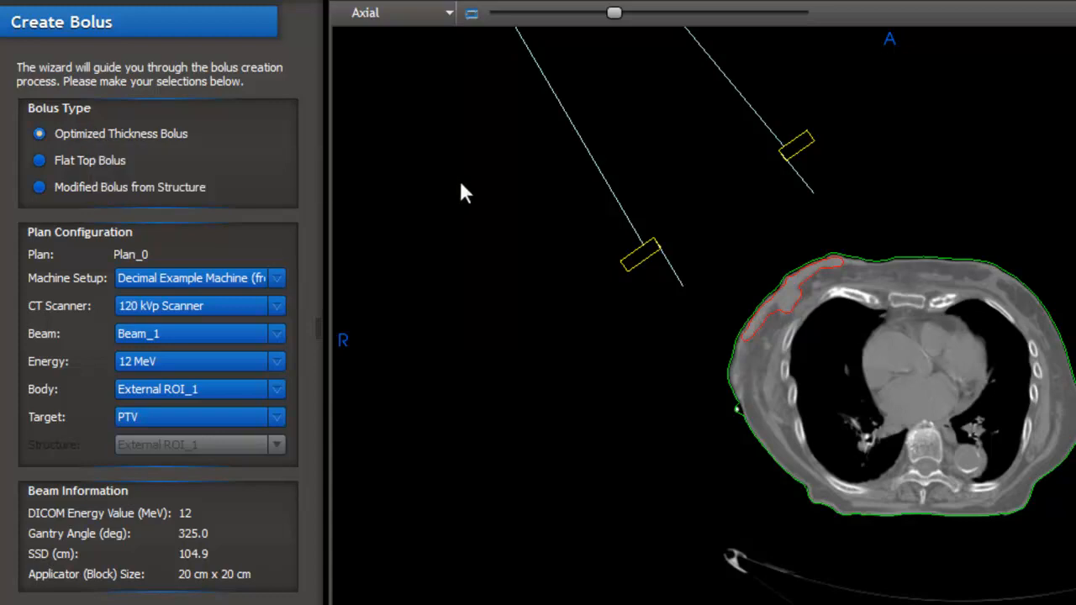
{"action": "left_click", "coordinate": [278, 306]}
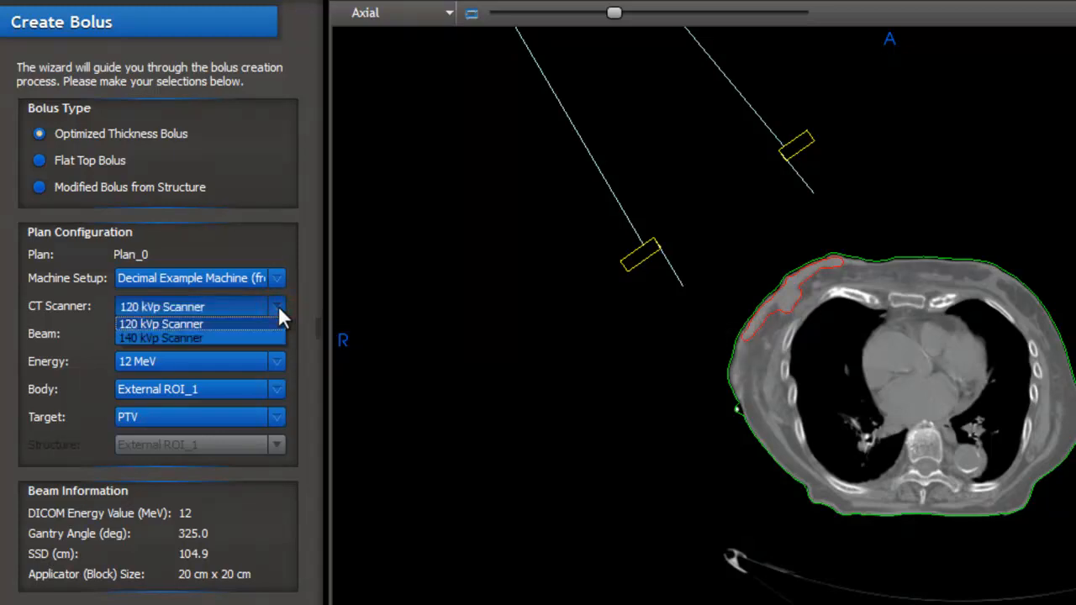
{"action": "left_click", "coordinate": [399, 279]}
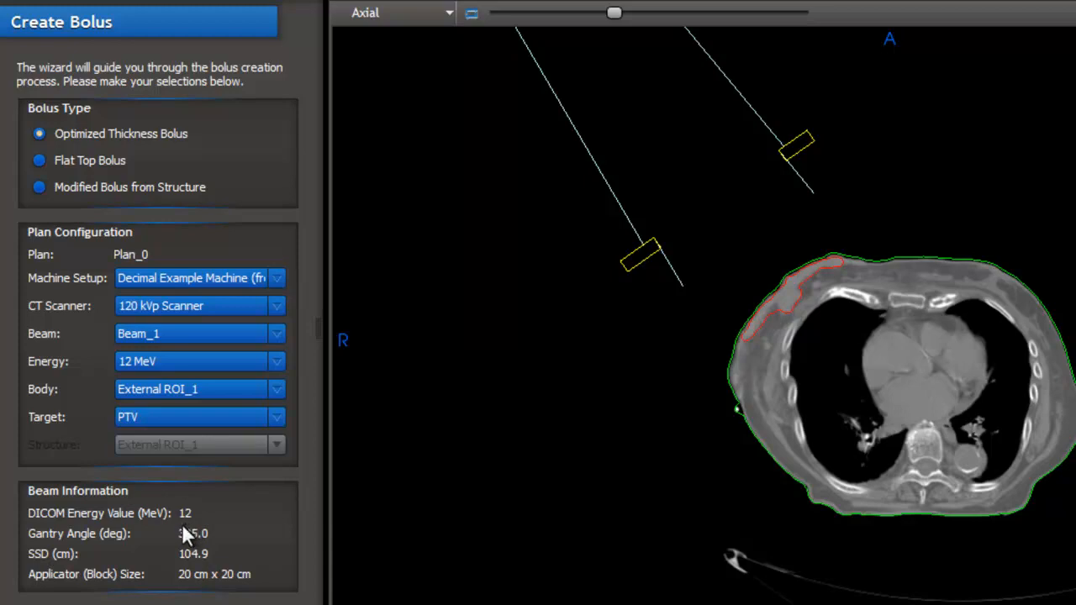
{"action": "left_click", "coordinate": [281, 360]}
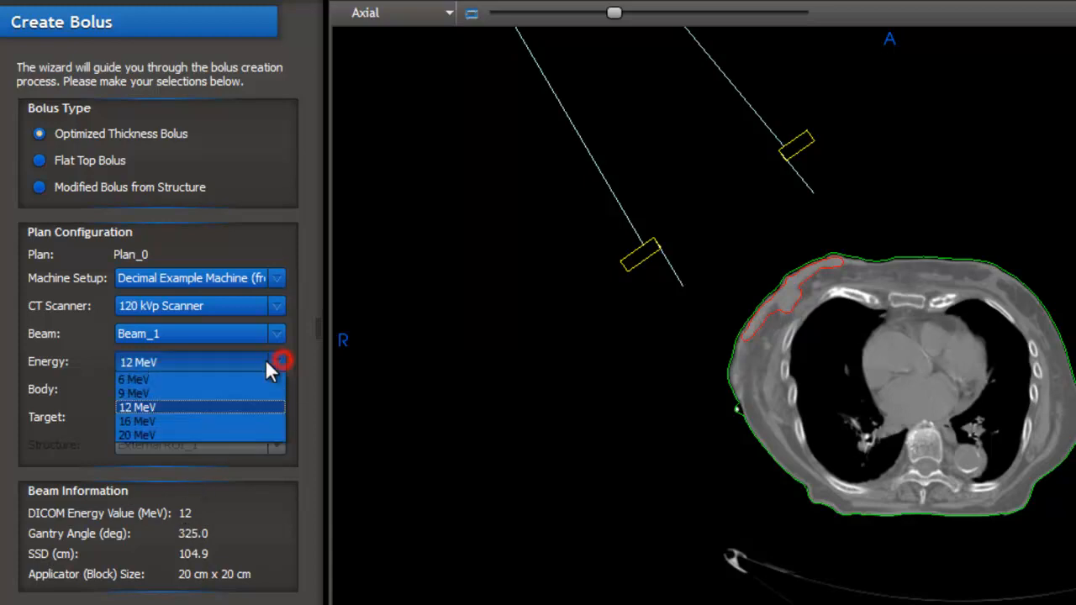
{"action": "left_click", "coordinate": [144, 421]}
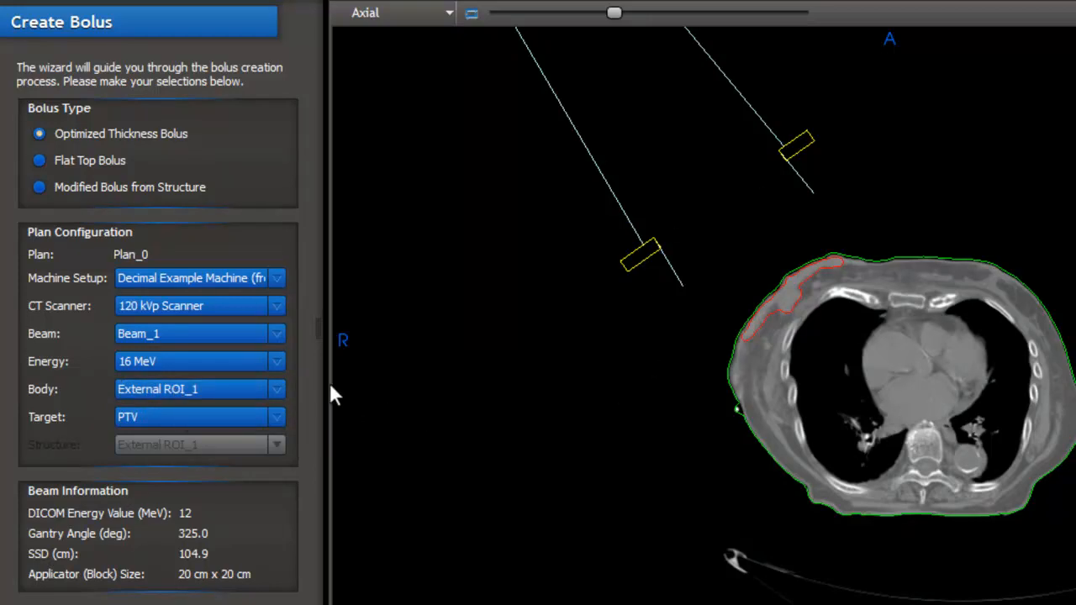
Step: Assign External ROI_1 as the body and PTV as the target, and continue to the bolus geometry options
{"action": "left_click", "coordinate": [267, 390]}
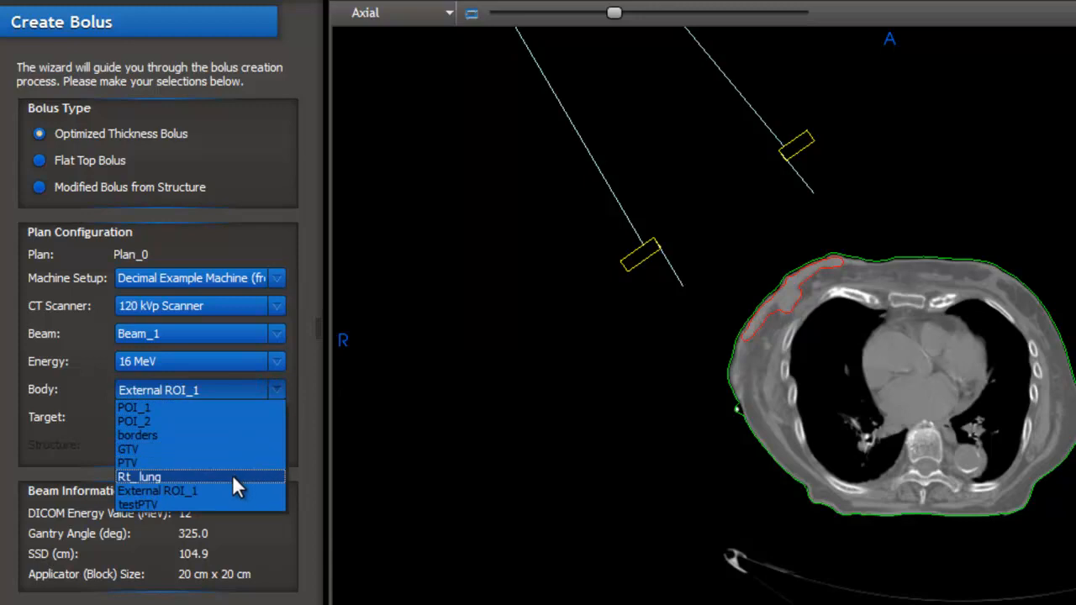
{"action": "left_click", "coordinate": [196, 491]}
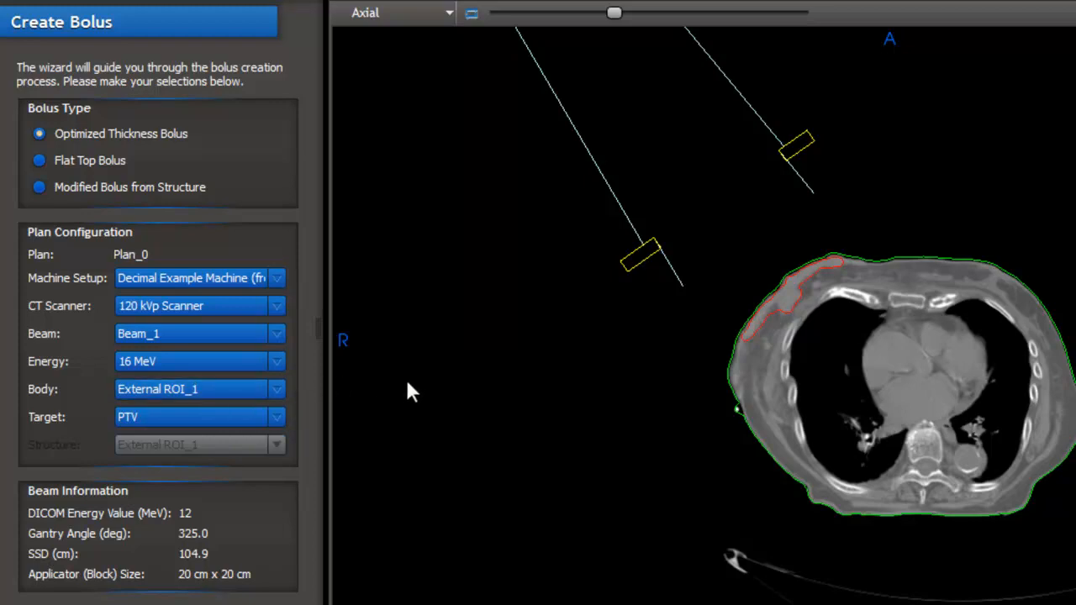
{"action": "left_click", "coordinate": [273, 419]}
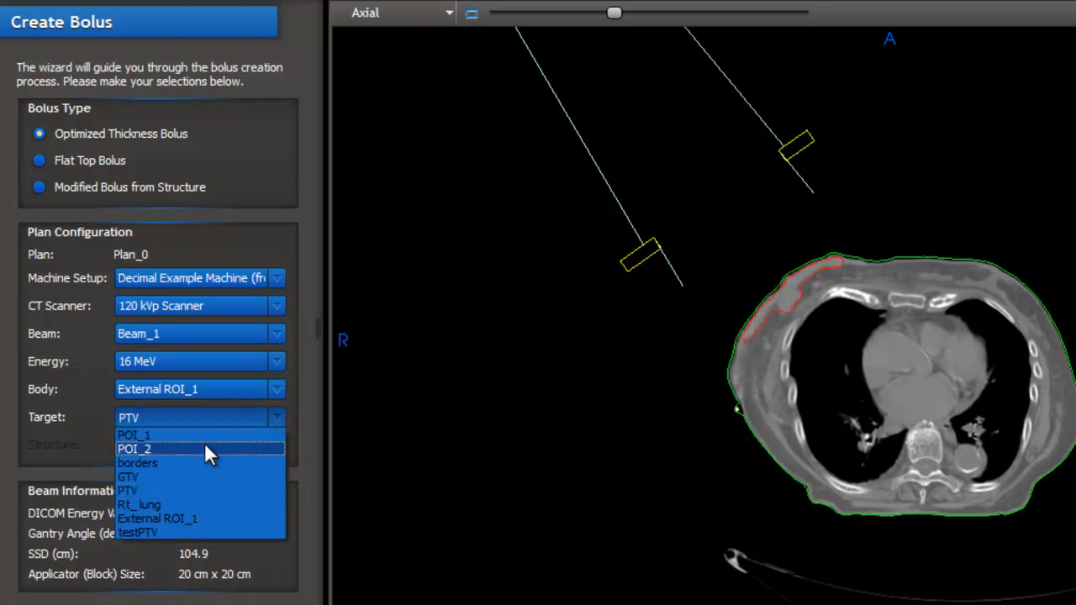
{"action": "left_click", "coordinate": [187, 489]}
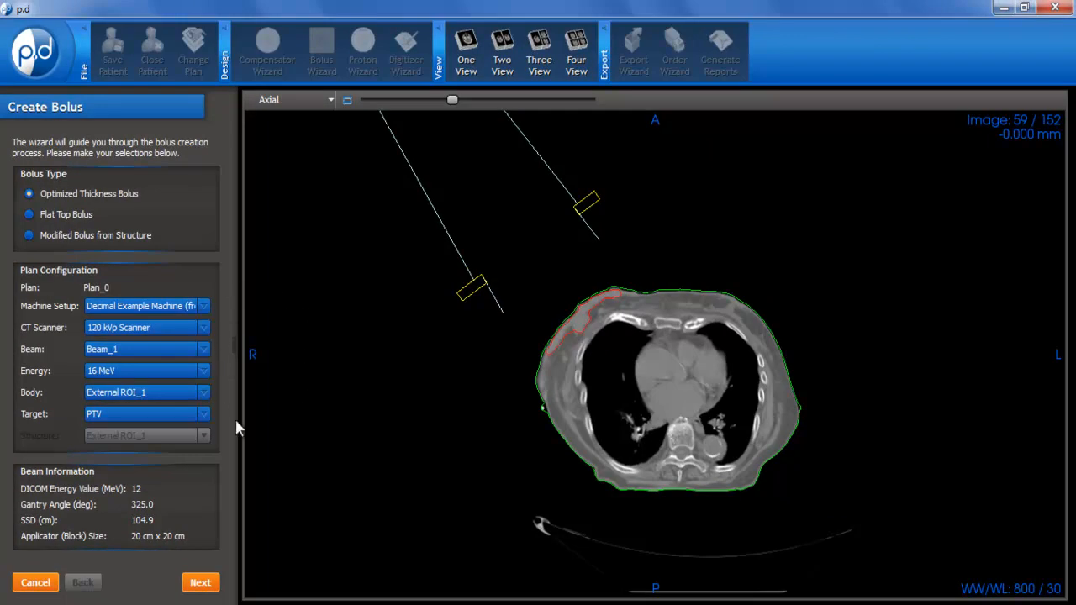
{"action": "left_click", "coordinate": [200, 582]}
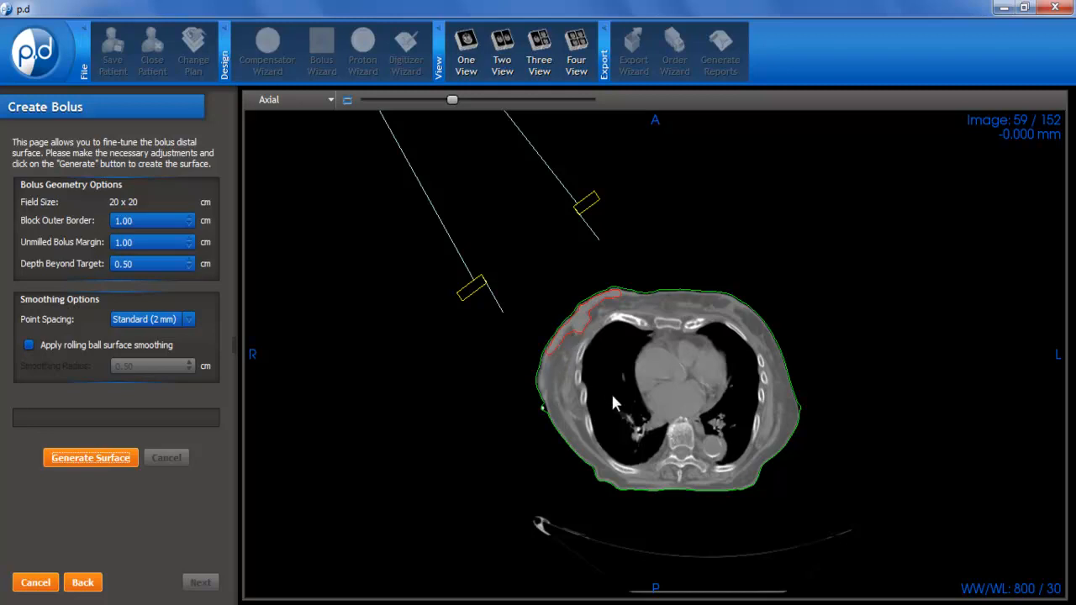
Step: Set the block outer border to 0.50 cm and generate the patient surface
{"action": "left_click", "coordinate": [189, 224]}
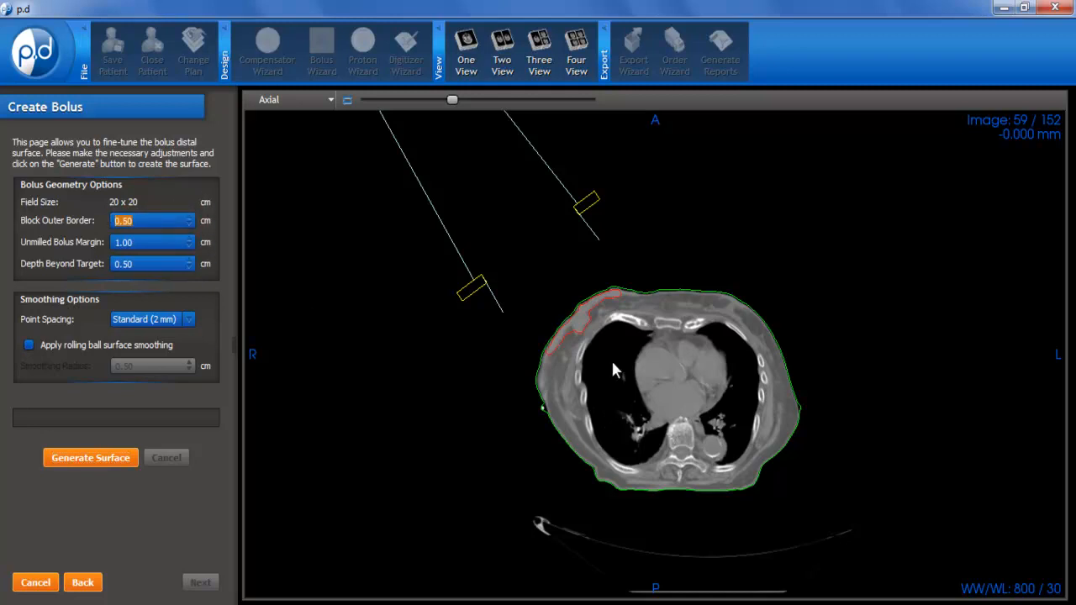
{"action": "scroll", "coordinate": [594, 330], "scroll_direction": "down", "scroll_amount": 6}
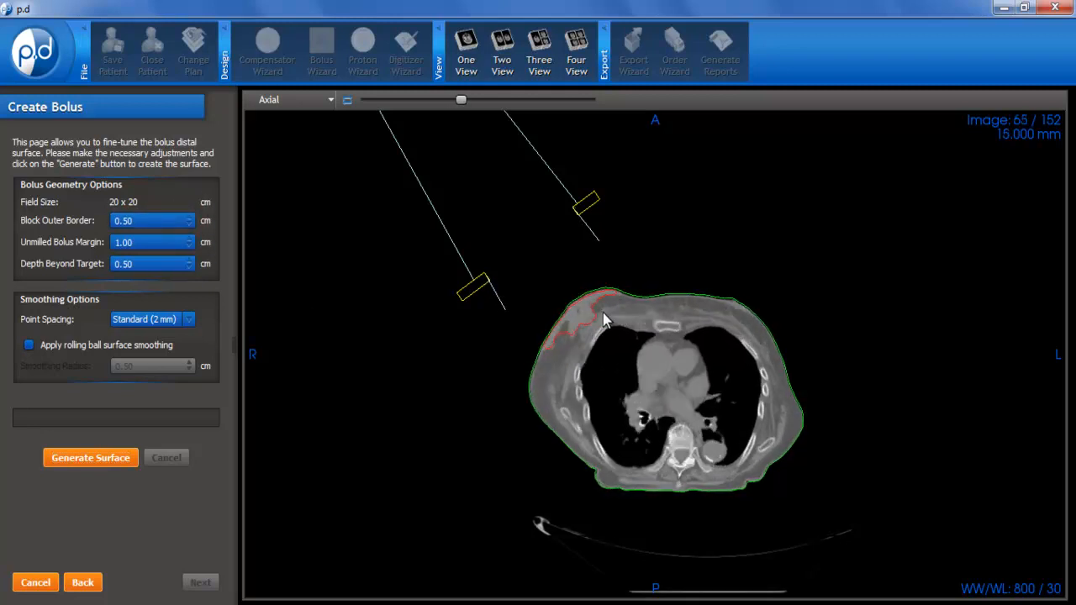
{"action": "scroll", "coordinate": [603, 324], "scroll_direction": "down", "scroll_amount": 5}
{"action": "scroll", "coordinate": [600, 324], "scroll_direction": "down", "scroll_amount": 3}
{"action": "scroll", "coordinate": [595, 323], "scroll_direction": "up", "scroll_amount": 4}
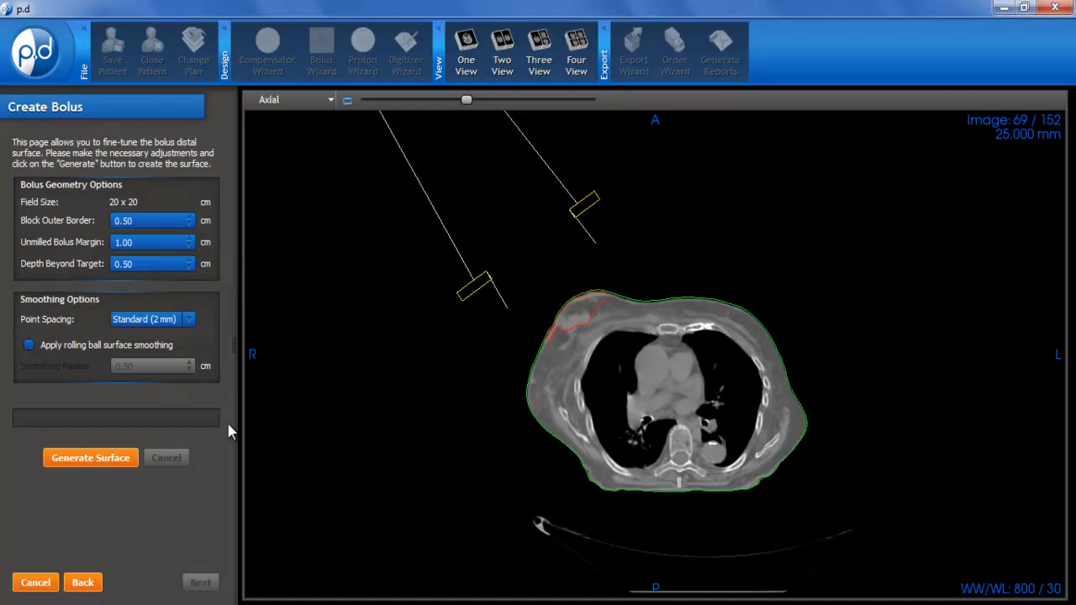
{"action": "left_click", "coordinate": [93, 457]}
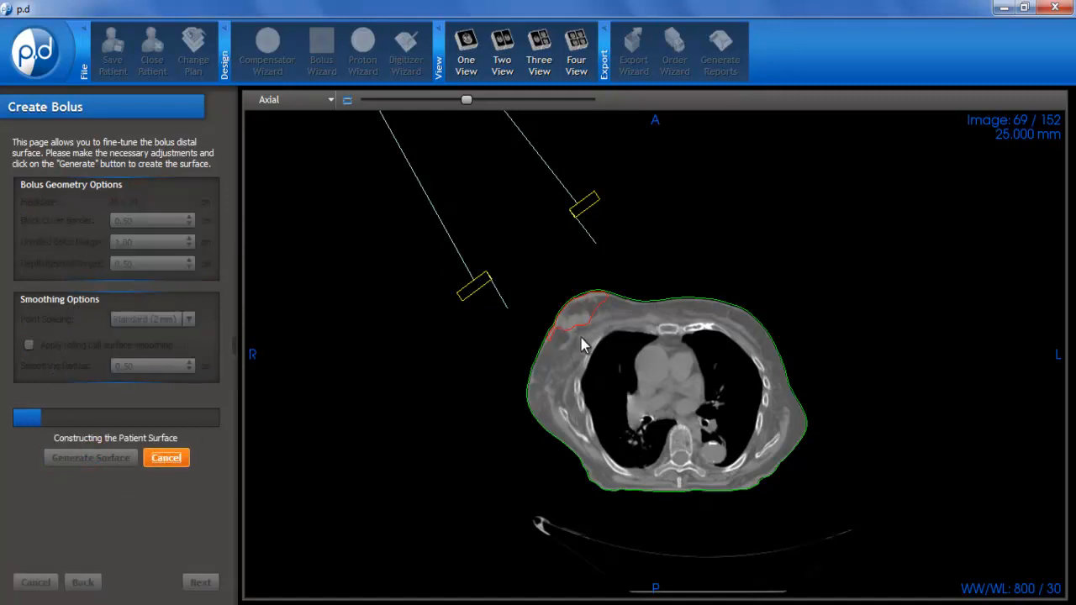
Step: Examine the constructed surface around the PTV at closer range across the axial slices
{"action": "scroll", "coordinate": [578, 374], "scroll_direction": "down", "scroll_amount": 1}
{"action": "scroll", "coordinate": [588, 372], "scroll_direction": "down", "scroll_amount": 4}
{"action": "scroll", "coordinate": [620, 374], "scroll_direction": "down", "scroll_amount": 4}
{"action": "scroll", "coordinate": [622, 372], "scroll_direction": "down", "scroll_amount": 1}
{"action": "right_click_drag", "start_coordinate": [604, 361], "coordinate": [605, 152]}
{"action": "scroll", "coordinate": [575, 267], "scroll_direction": "up", "scroll_amount": 3}
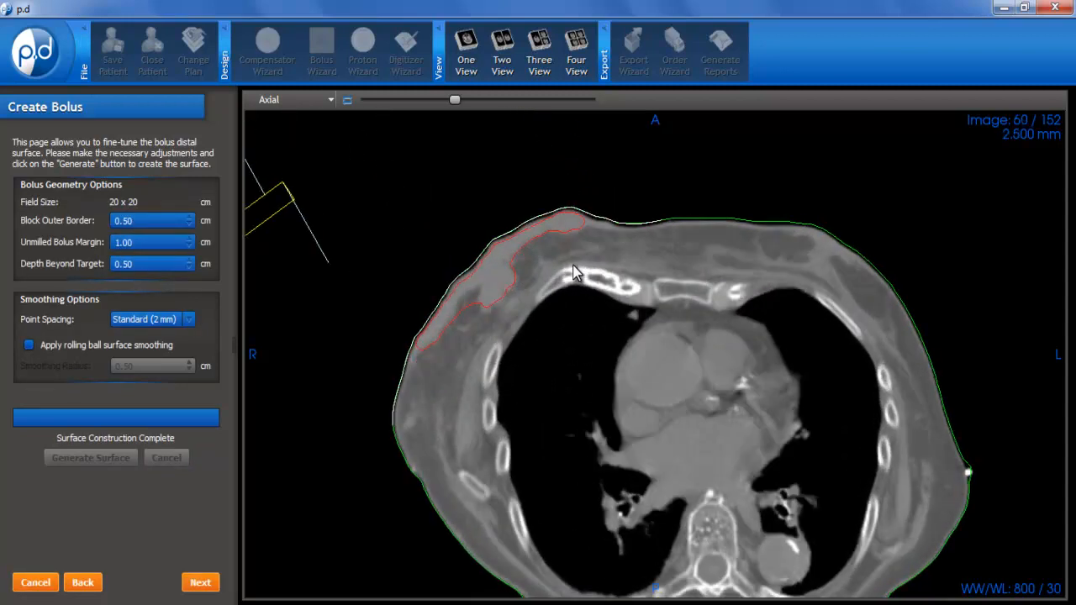
{"action": "scroll", "coordinate": [572, 277], "scroll_direction": "down", "scroll_amount": 5}
{"action": "scroll", "coordinate": [572, 278], "scroll_direction": "down", "scroll_amount": 2}
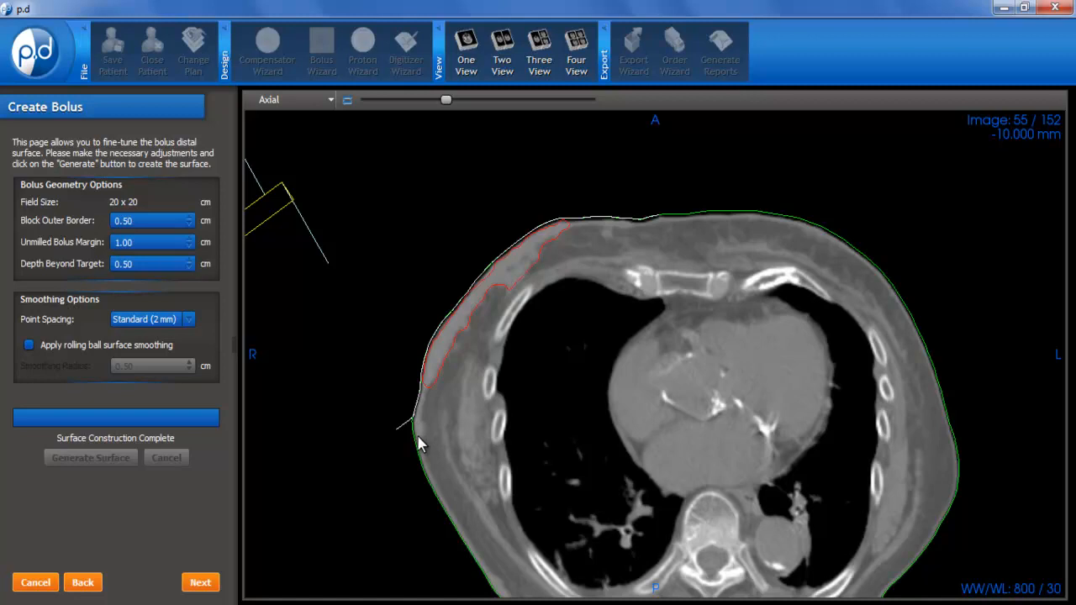
Step: Accept the surface and generate the bolus with Automated Marching, 90% distal PTV dose, 0.50 cm target inner border and hot spot damping at 115%
{"action": "left_click", "coordinate": [199, 583]}
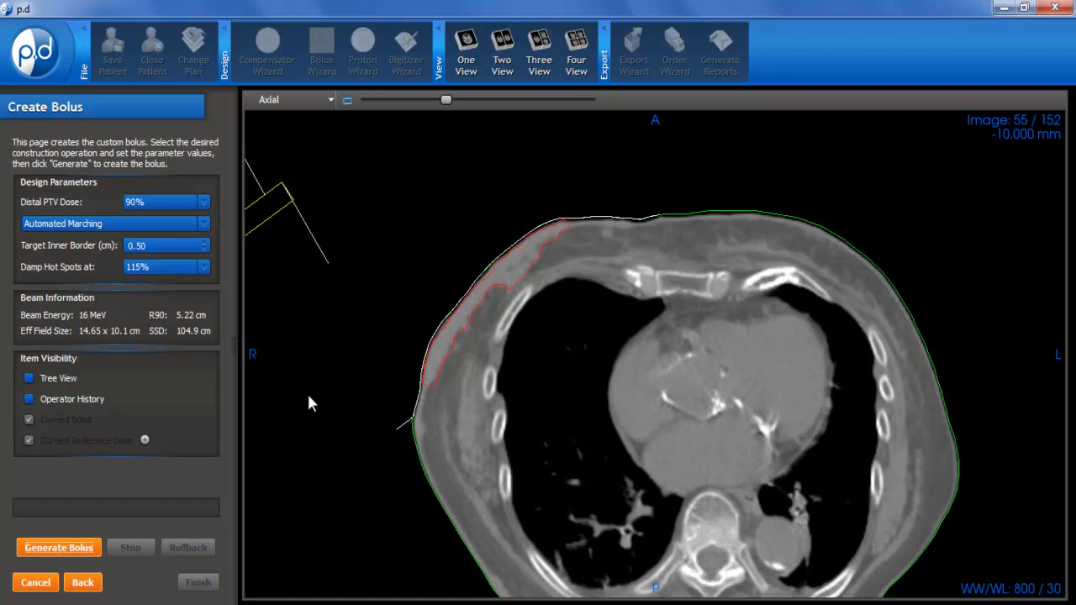
{"action": "middle_click_drag", "start_coordinate": [547, 392], "coordinate": [594, 504]}
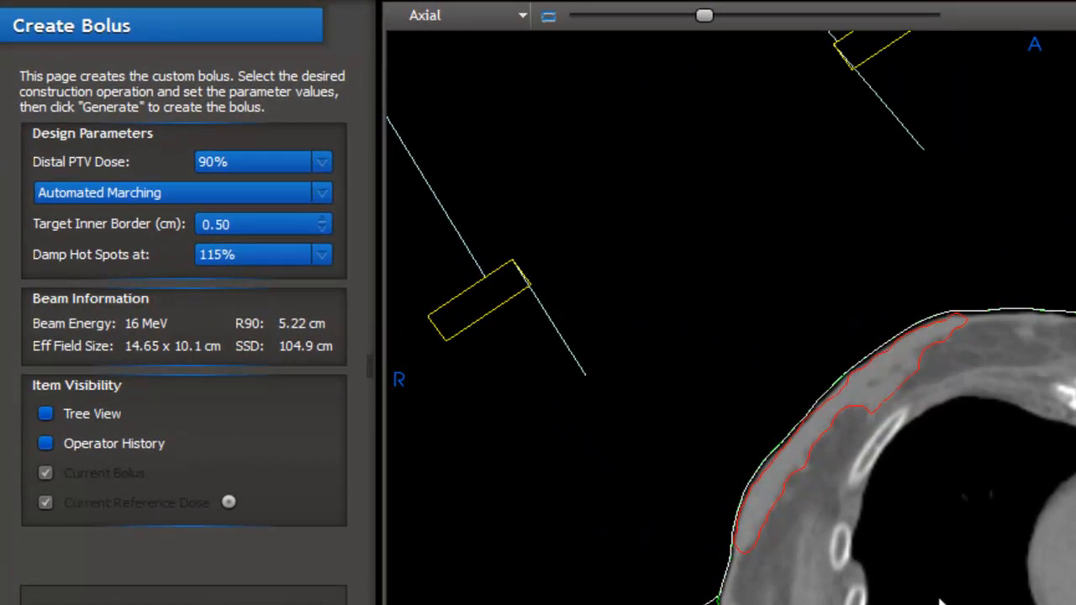
{"action": "scroll", "coordinate": [966, 483], "scroll_direction": "down", "scroll_amount": 3}
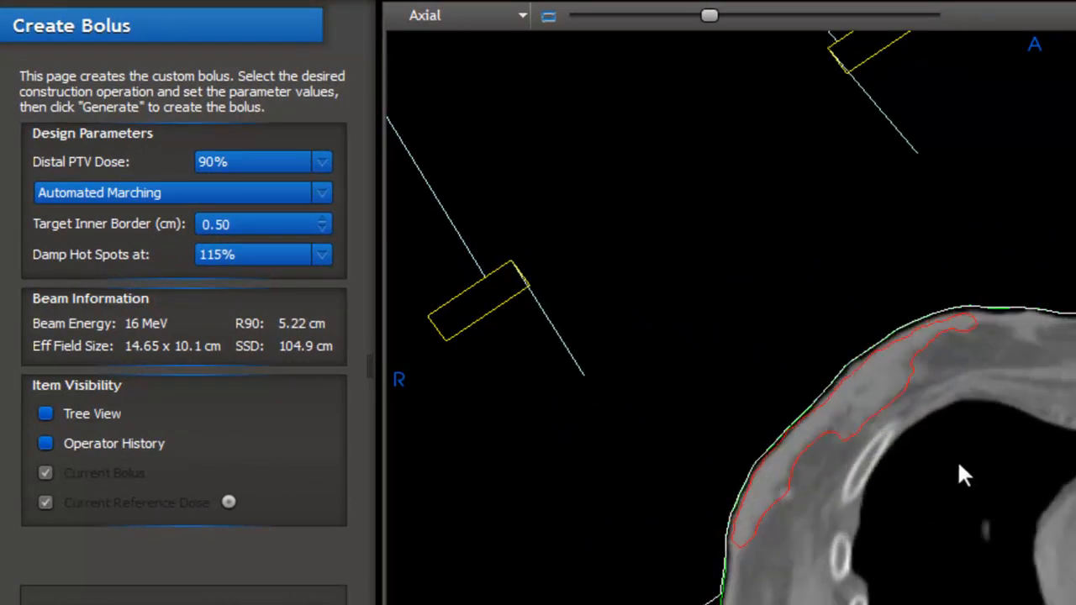
{"action": "scroll", "coordinate": [960, 451], "scroll_direction": "down", "scroll_amount": 1}
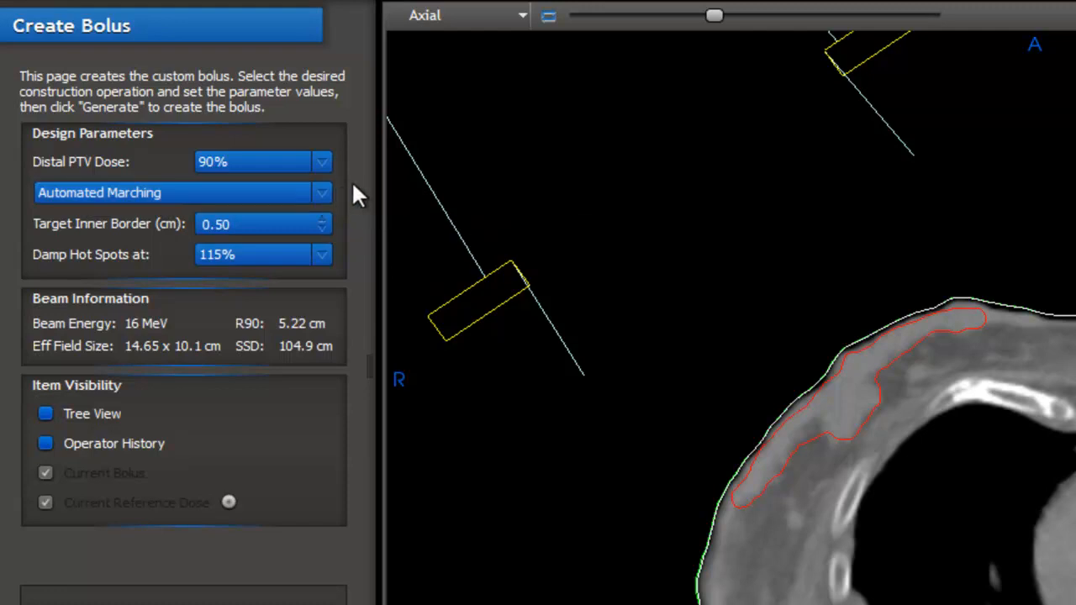
{"action": "left_click", "coordinate": [321, 197]}
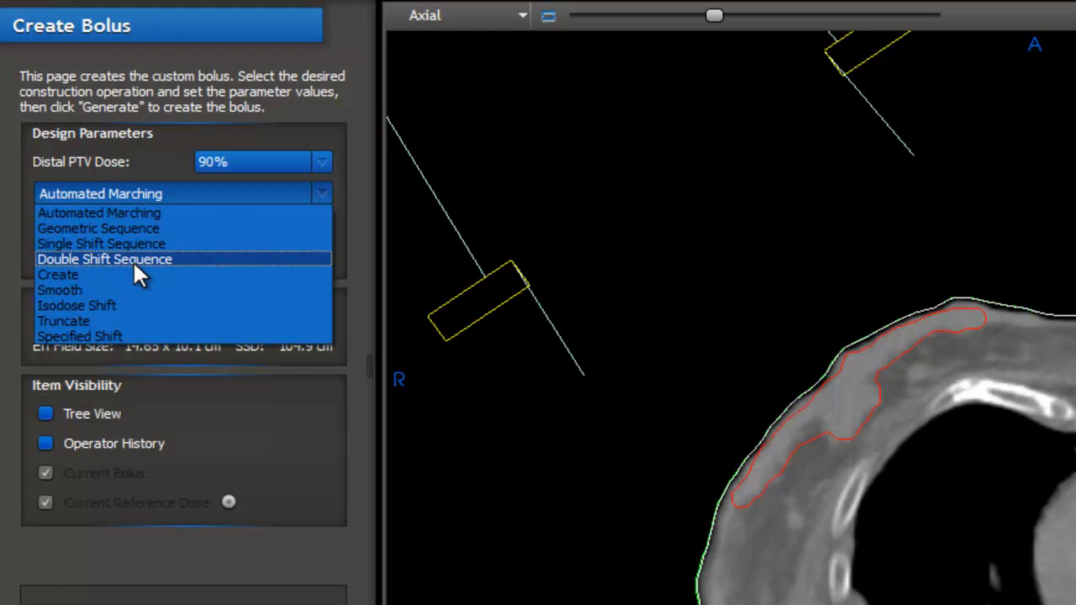
{"action": "left_click", "coordinate": [632, 215]}
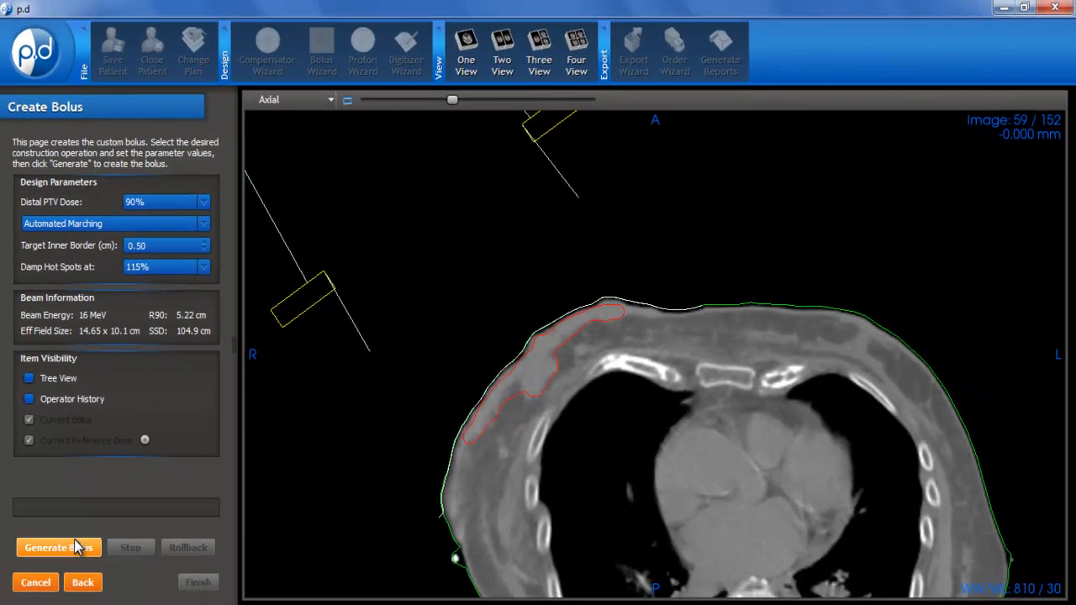
{"action": "left_click", "coordinate": [53, 550]}
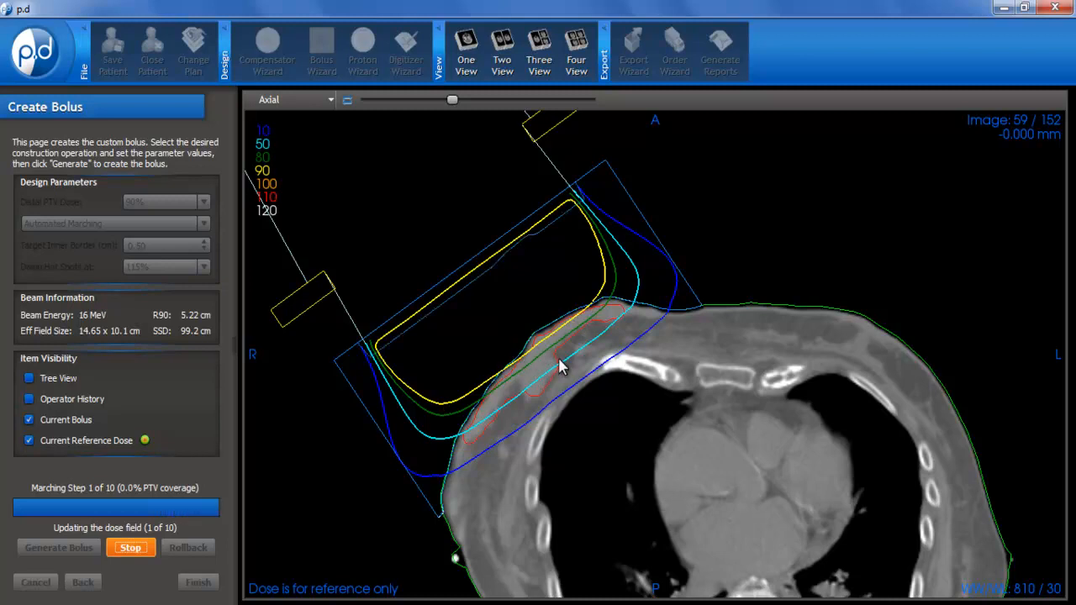
Step: Examine the evolving isodose lines around the PTV across the axial slices during bolus generation
{"action": "scroll", "coordinate": [561, 368], "scroll_direction": "down", "scroll_amount": 2}
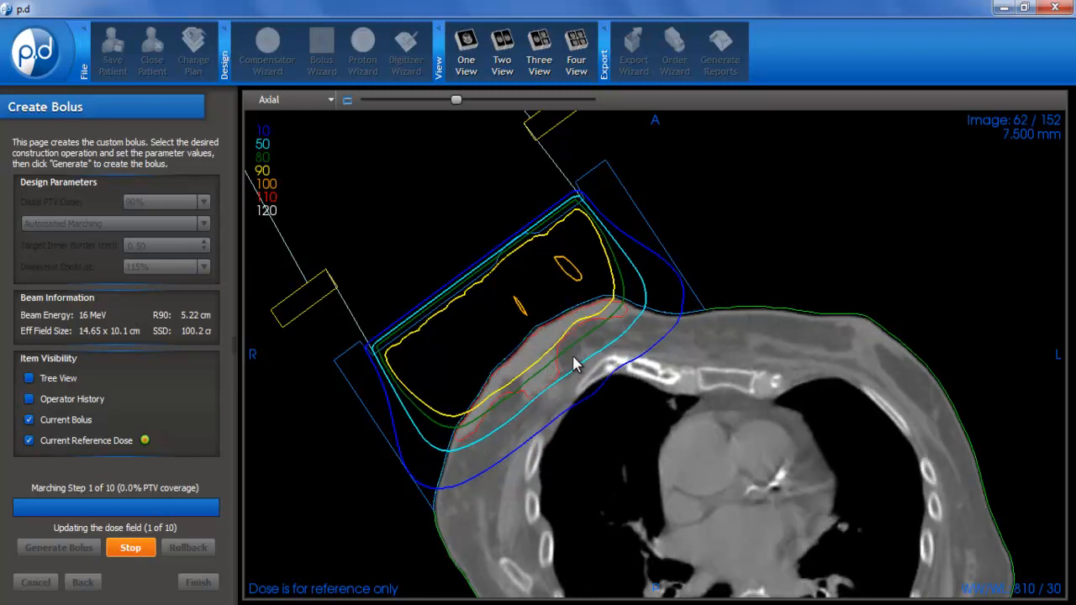
{"action": "scroll", "coordinate": [572, 365], "scroll_direction": "down", "scroll_amount": 5}
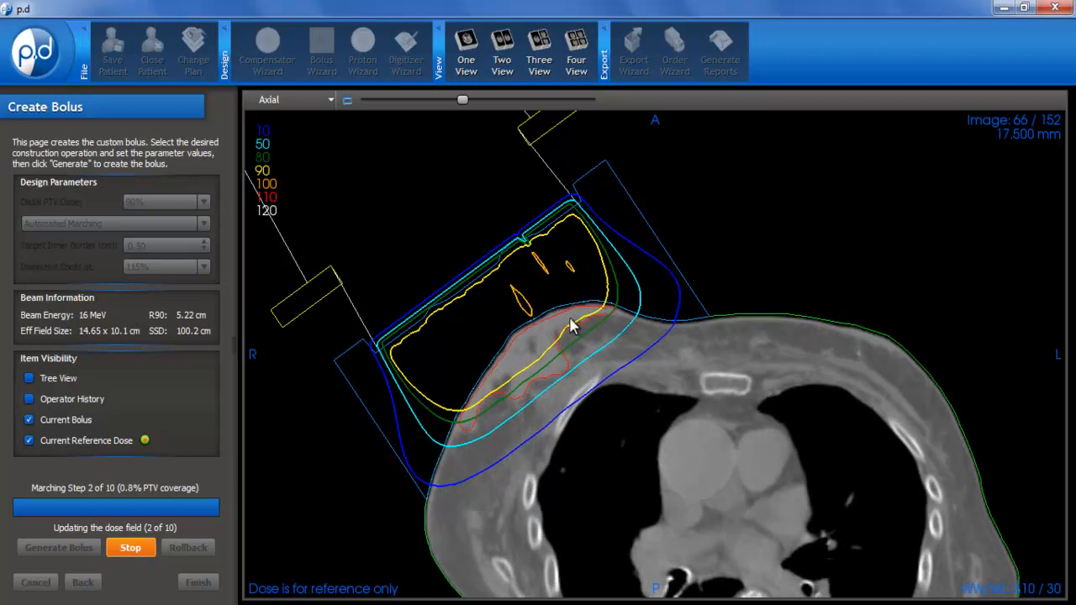
{"action": "scroll", "coordinate": [559, 335], "scroll_direction": "down", "scroll_amount": 2}
{"action": "scroll", "coordinate": [563, 336], "scroll_direction": "down", "scroll_amount": 2}
{"action": "scroll", "coordinate": [546, 343], "scroll_direction": "up", "scroll_amount": 1}
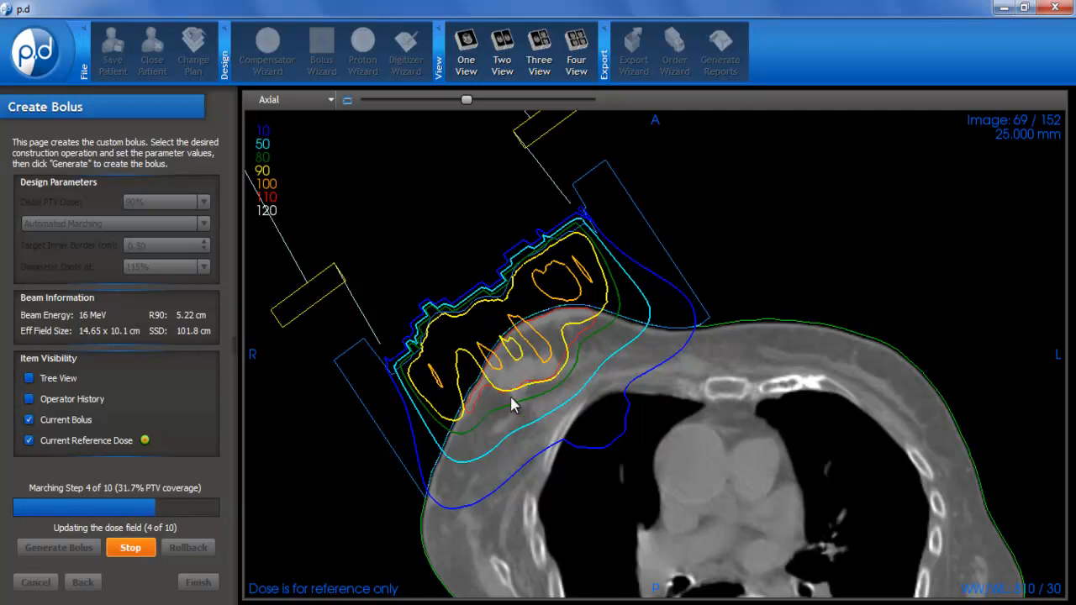
Step: Show the operator history and check the target coverage and hot spots across the axial slices
{"action": "left_click", "coordinate": [29, 399]}
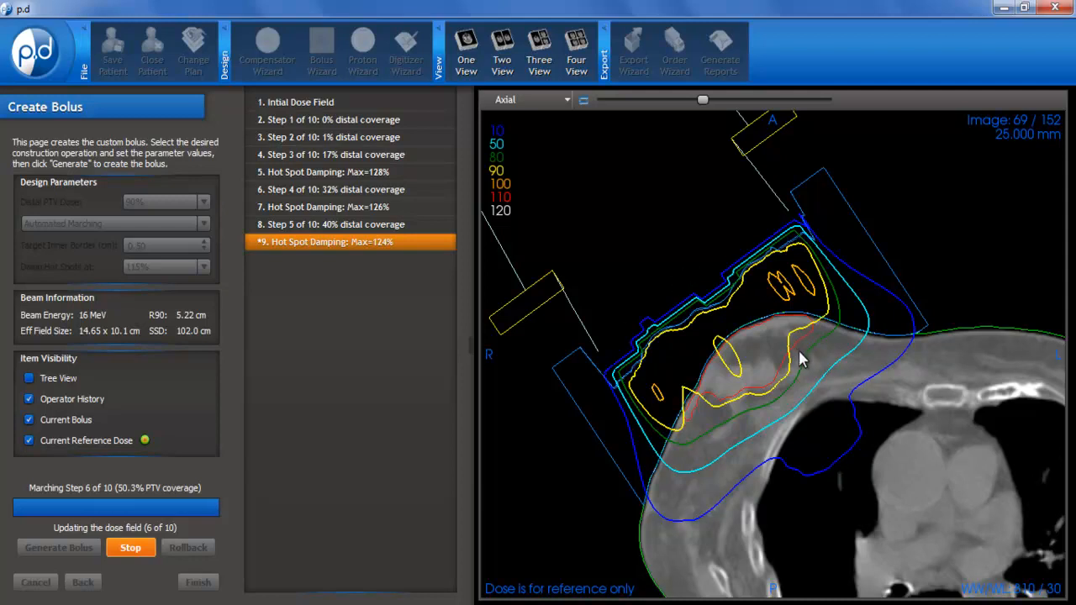
{"action": "scroll", "coordinate": [801, 362], "scroll_direction": "down", "scroll_amount": 2}
{"action": "scroll", "coordinate": [801, 366], "scroll_direction": "up", "scroll_amount": 4}
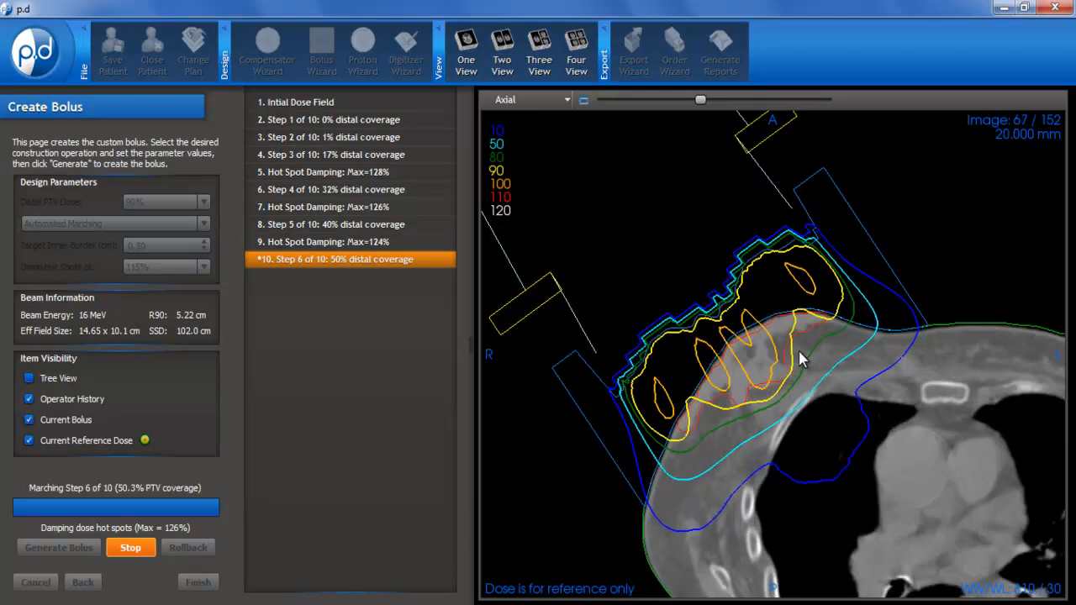
{"action": "scroll", "coordinate": [801, 359], "scroll_direction": "up", "scroll_amount": 6}
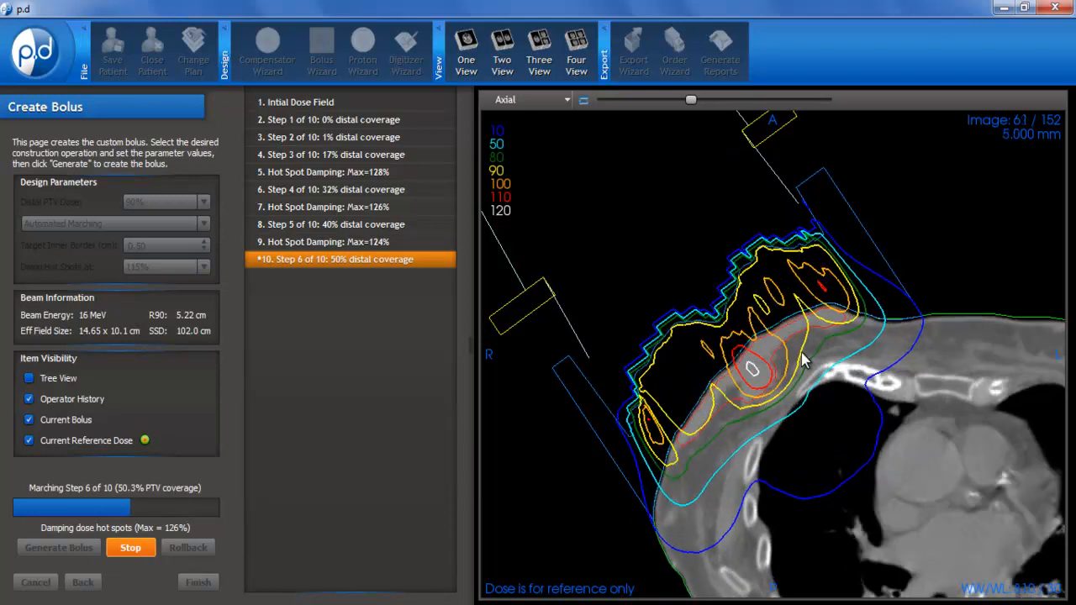
{"action": "scroll", "coordinate": [803, 360], "scroll_direction": "up", "scroll_amount": 2}
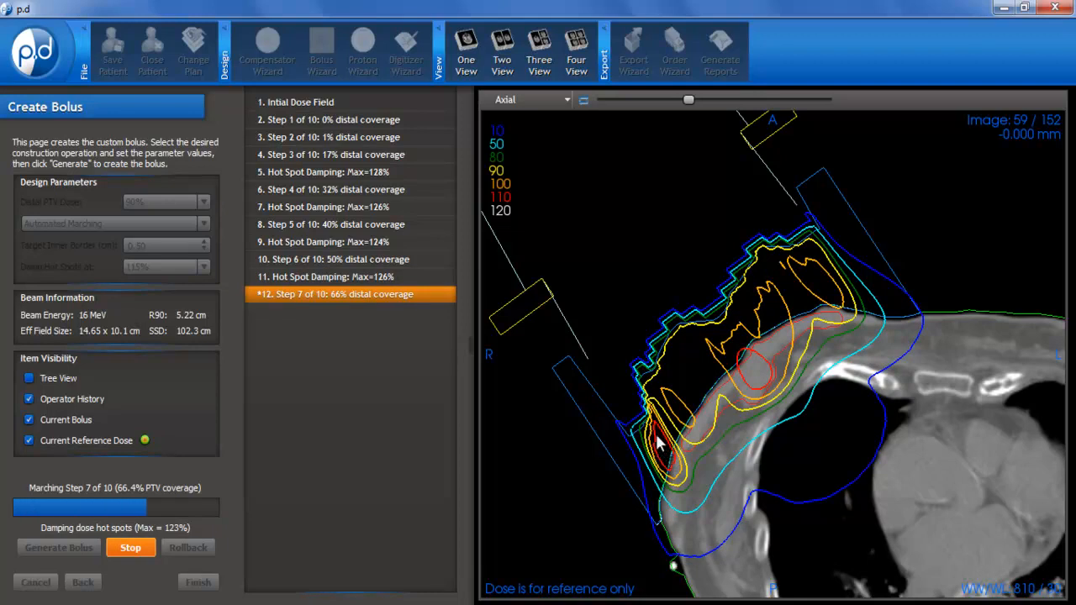
{"action": "scroll", "coordinate": [700, 409], "scroll_direction": "down", "scroll_amount": 1}
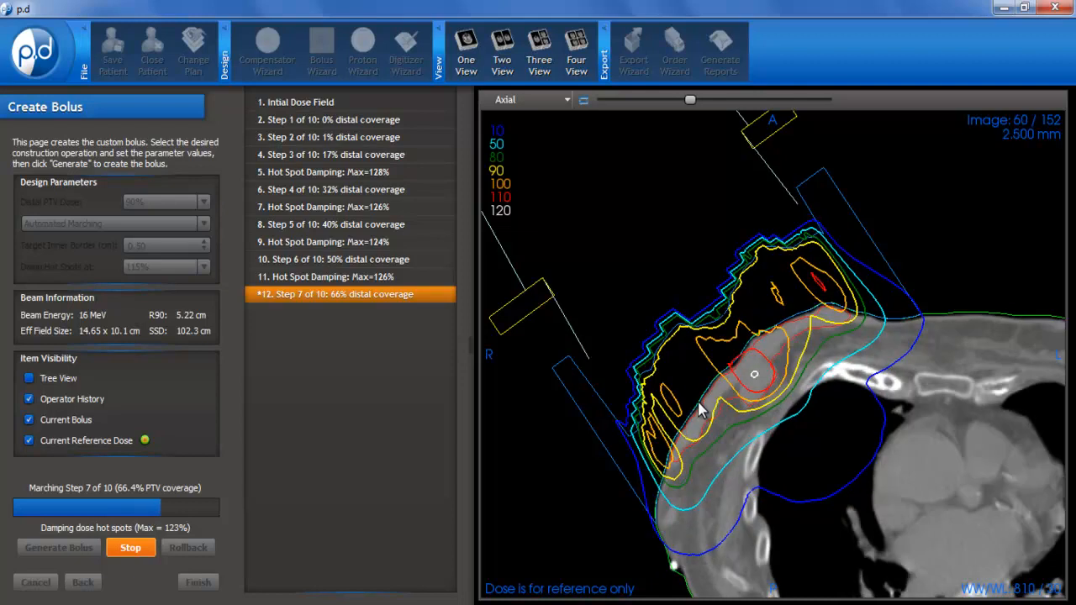
{"action": "scroll", "coordinate": [700, 410], "scroll_direction": "down", "scroll_amount": 1}
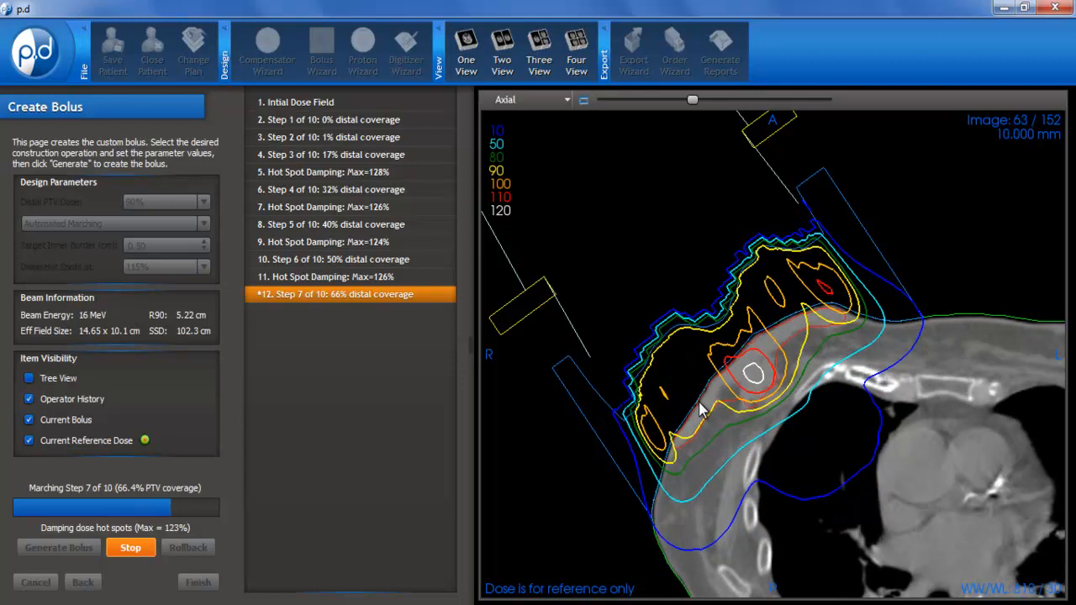
{"action": "scroll", "coordinate": [700, 409], "scroll_direction": "up", "scroll_amount": 1}
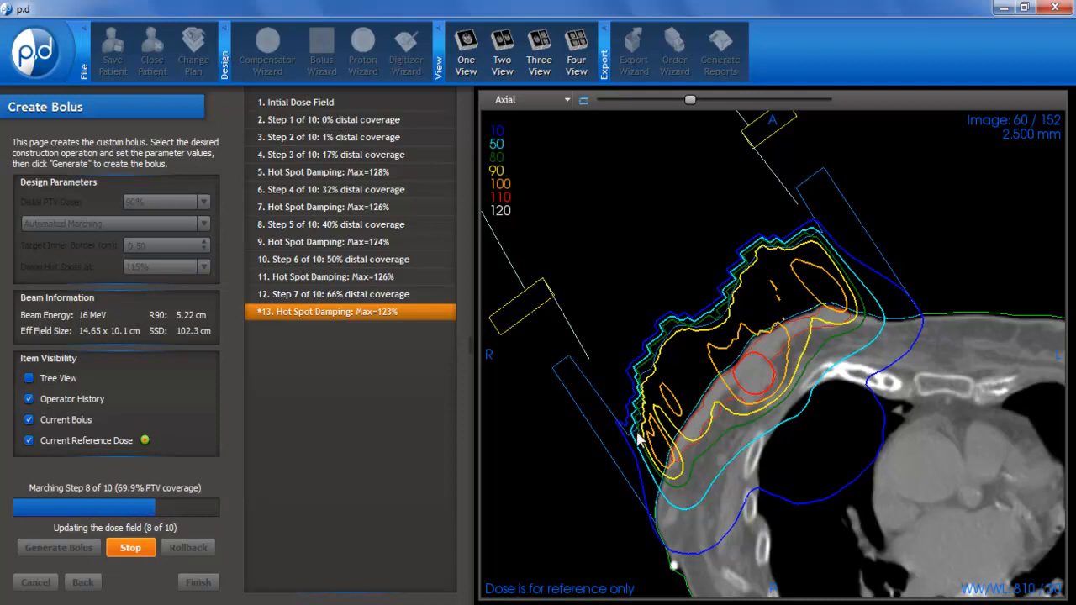
Step: In the dose display settings, hide the 10% isodose contour and set the highest visible isodose level to 115
{"action": "left_click", "coordinate": [145, 439]}
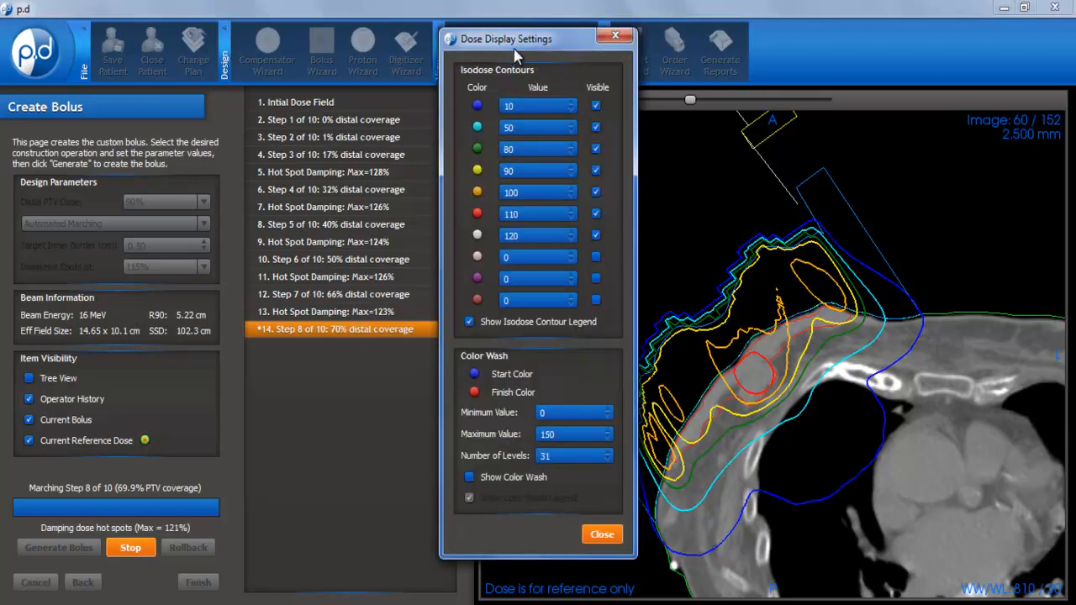
{"action": "left_click_drag", "start_coordinate": [517, 47], "coordinate": [344, 48]}
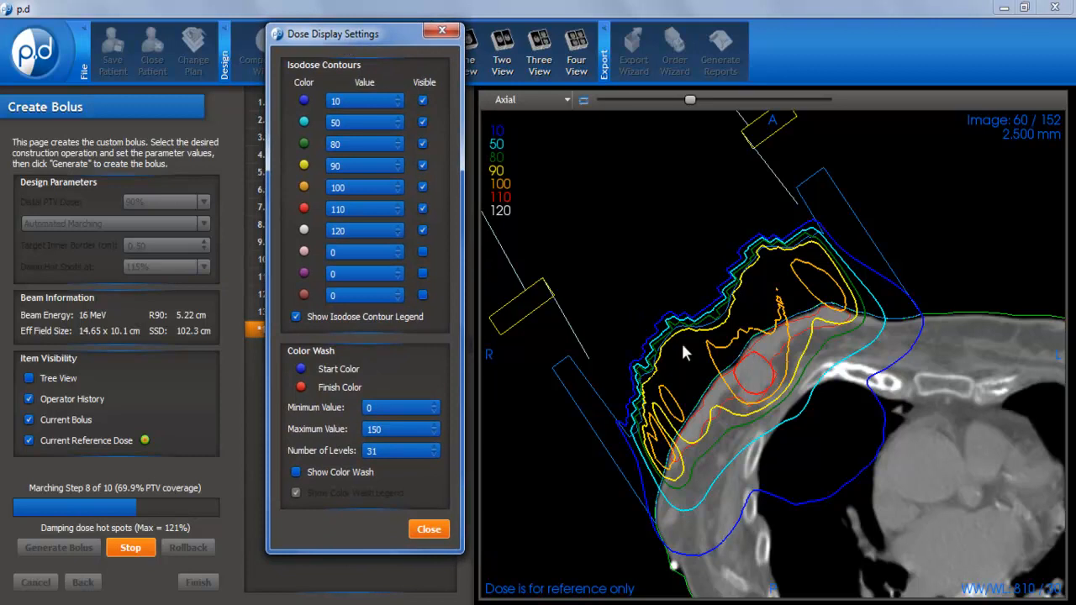
{"action": "left_click", "coordinate": [422, 101]}
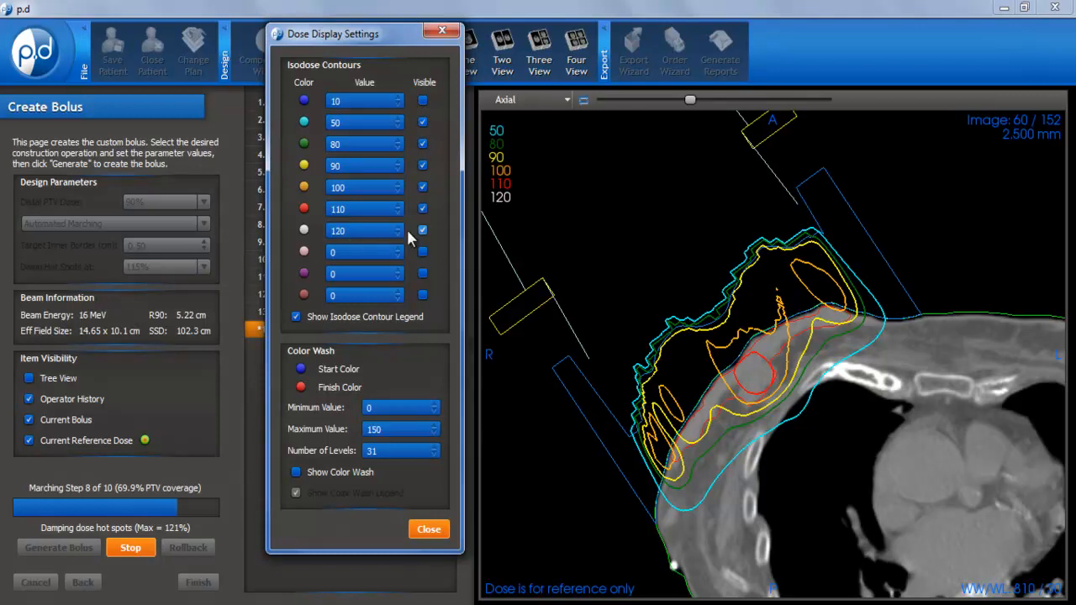
{"action": "left_click_drag", "start_coordinate": [359, 231], "coordinate": [308, 226]}
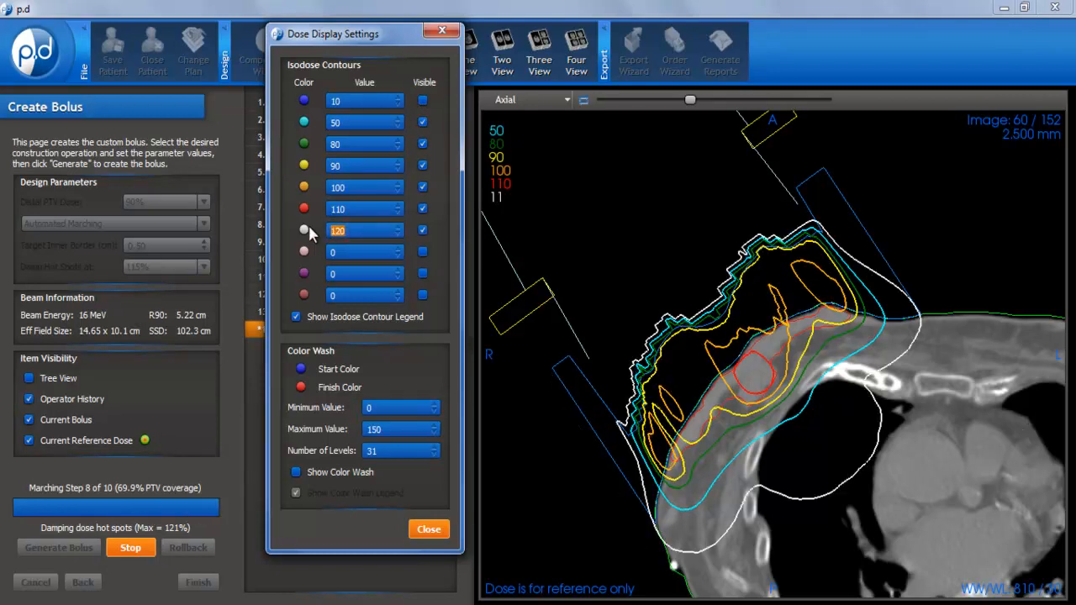
{"action": "type", "text": "115"}
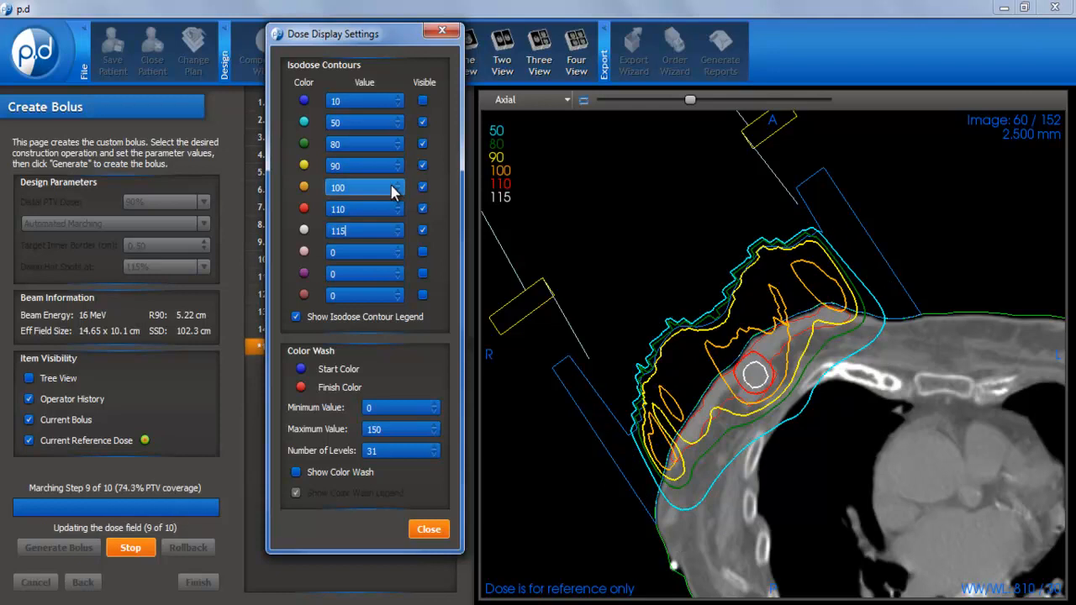
{"action": "left_click", "coordinate": [354, 123]}
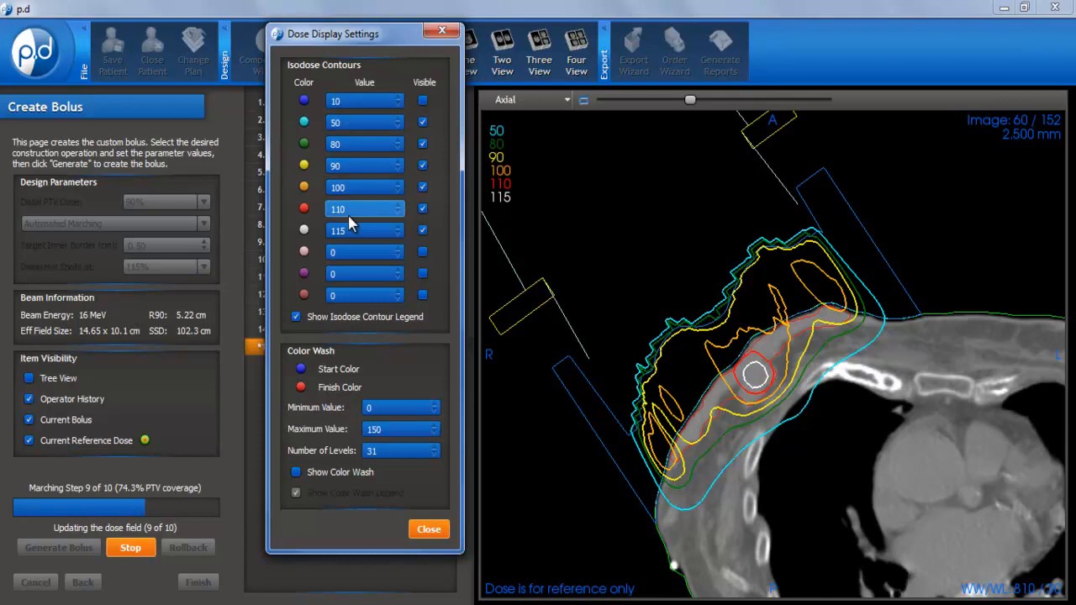
{"action": "left_click", "coordinate": [427, 529]}
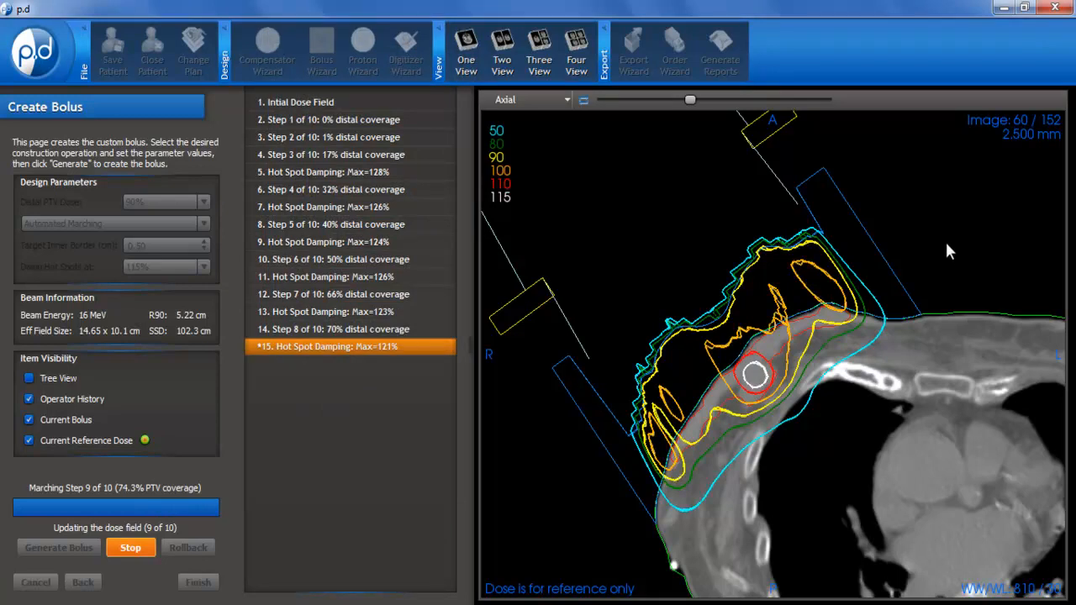
Step: Open the color selection of the 80% isodose contour in the dose display settings and cancel it
{"action": "left_click", "coordinate": [144, 441]}
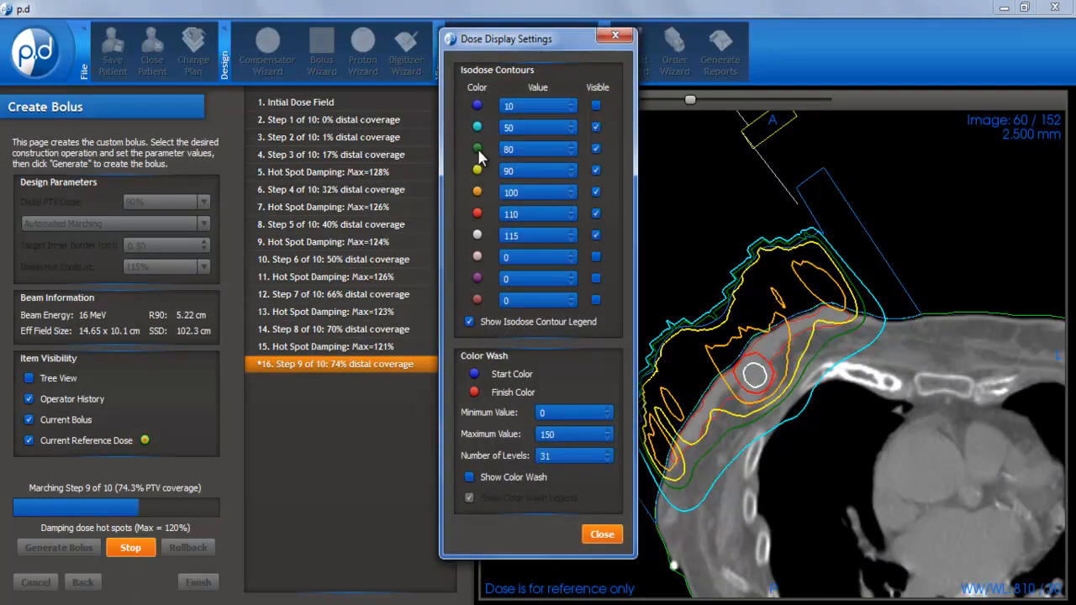
{"action": "left_click", "coordinate": [476, 149]}
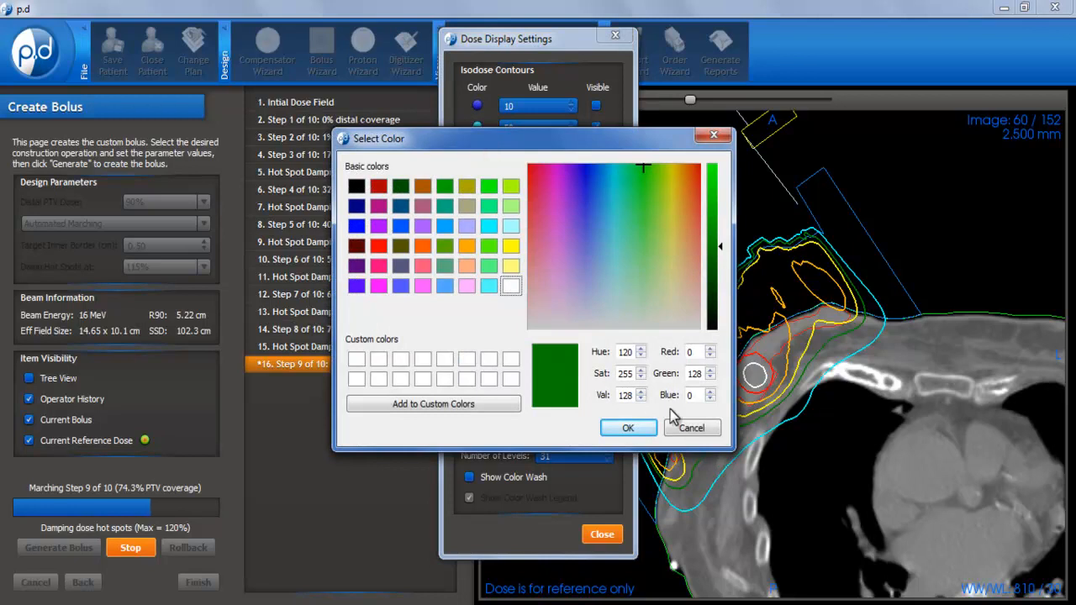
{"action": "left_click", "coordinate": [690, 429]}
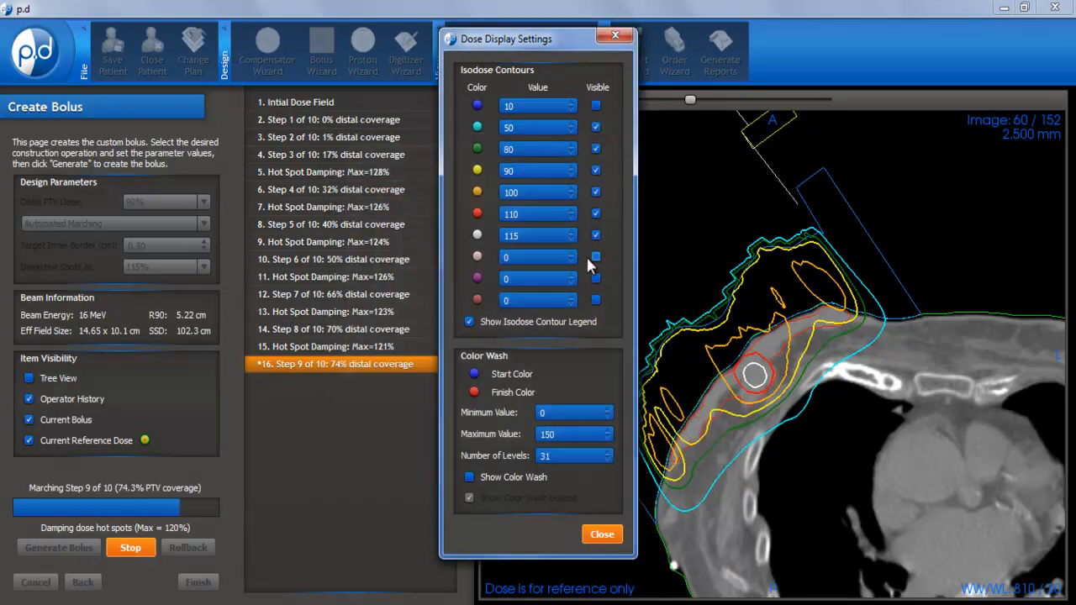
{"action": "double_click", "coordinate": [531, 235]}
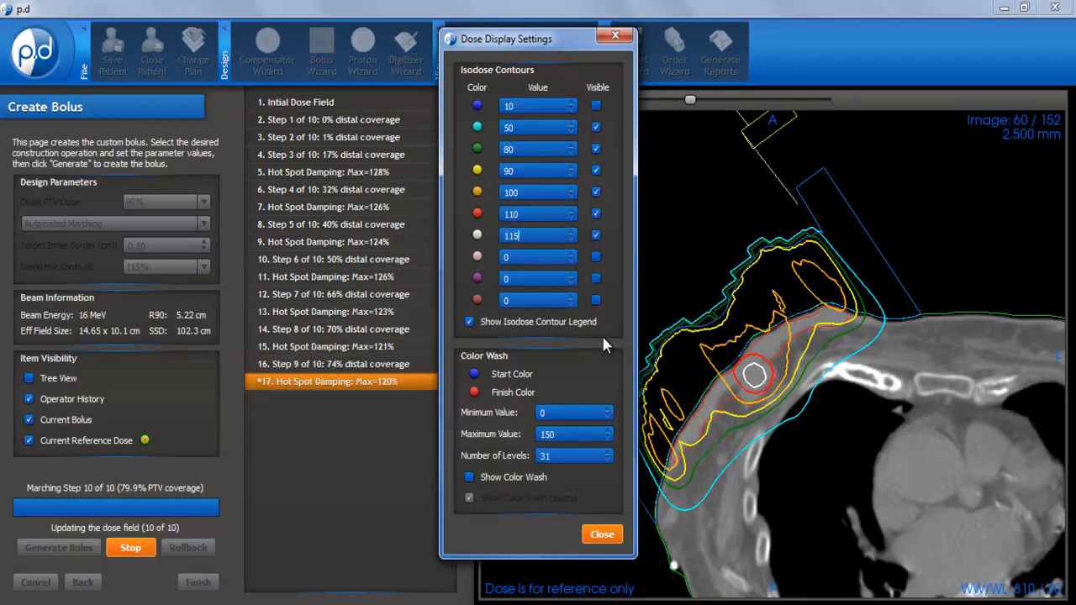
Step: Show the dose color wash over the axial slice, hide it again and close the dose display settings
{"action": "left_click_drag", "start_coordinate": [542, 53], "coordinate": [329, 26]}
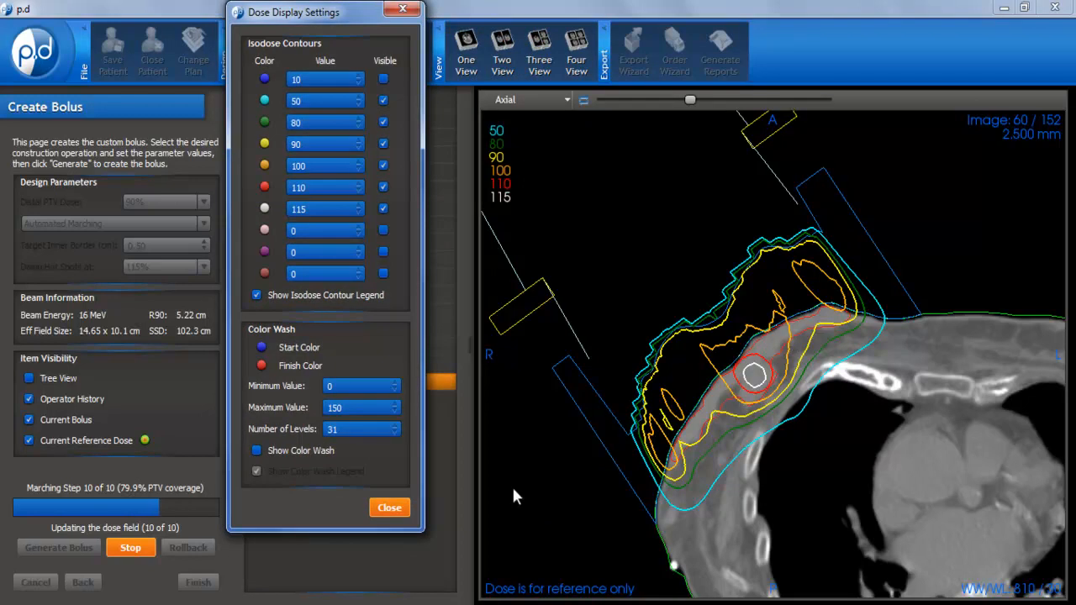
{"action": "left_click", "coordinate": [256, 451]}
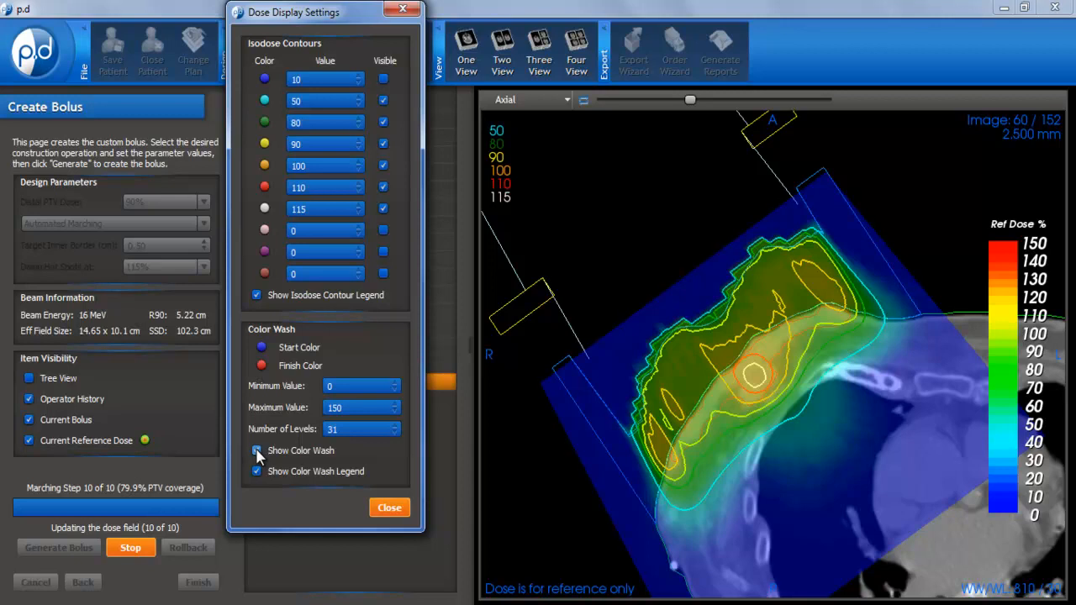
{"action": "left_click", "coordinate": [257, 451]}
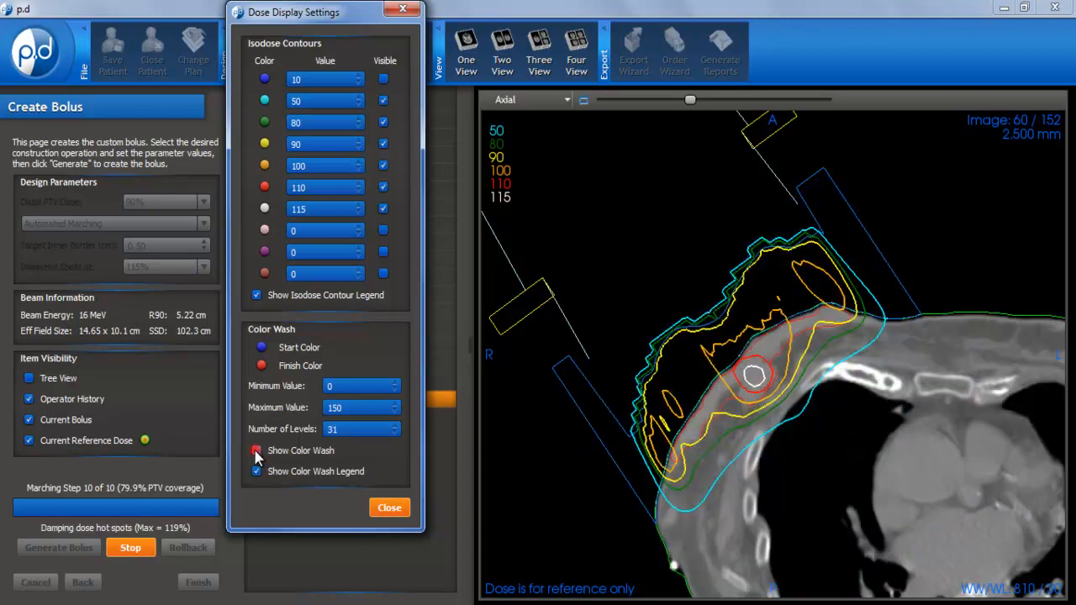
{"action": "left_click", "coordinate": [389, 508]}
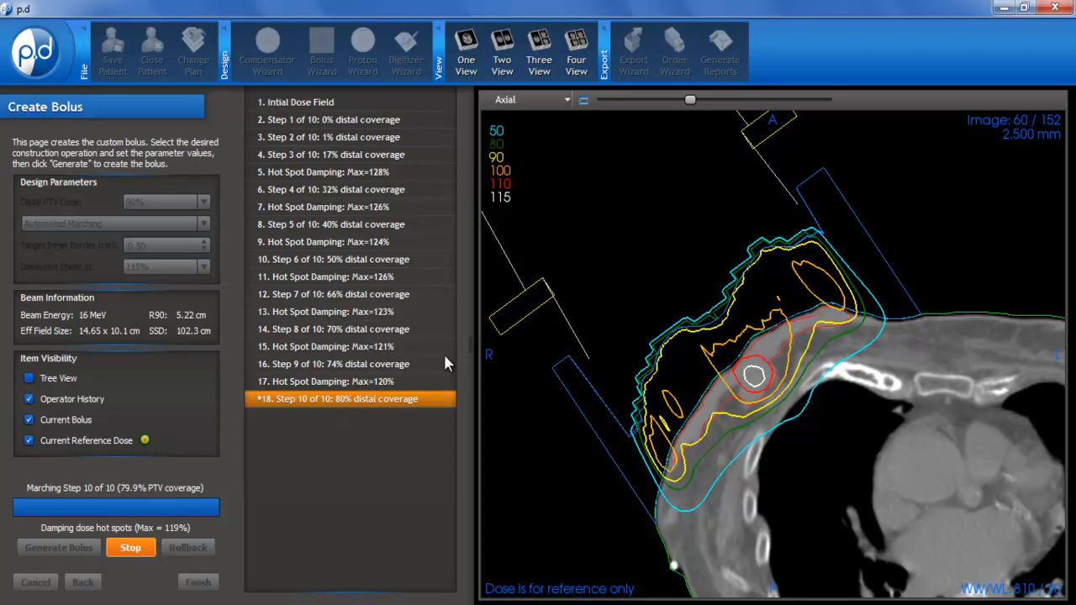
Step: Review the bolus shape and isodose lines at the recorded operator history steps, from the initial dose field to entry 11
{"action": "left_click", "coordinate": [30, 398]}
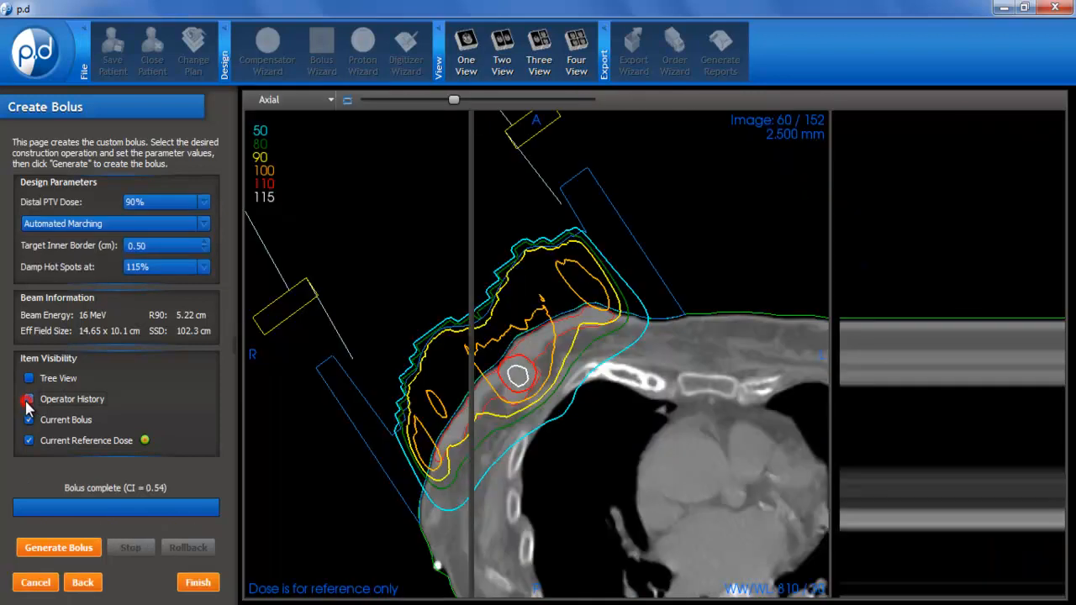
{"action": "left_click", "coordinate": [29, 400]}
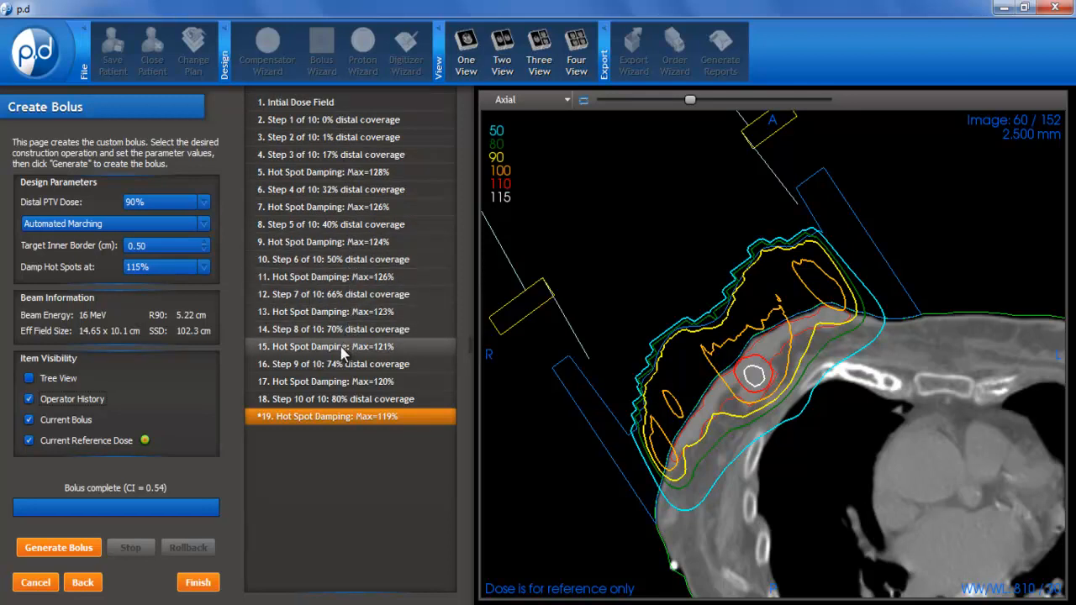
{"action": "left_click", "coordinate": [300, 261]}
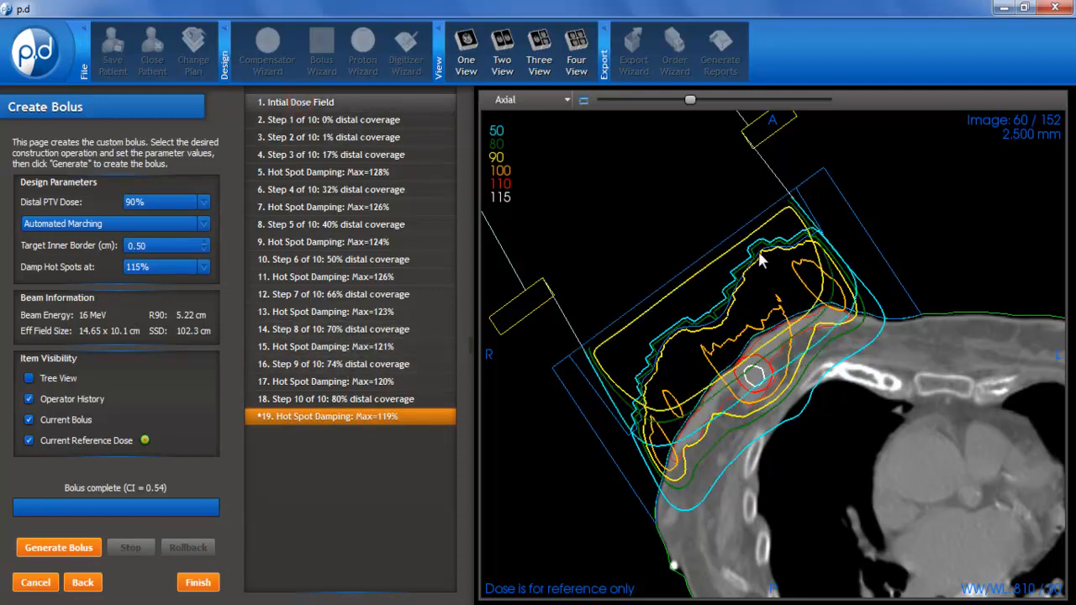
{"action": "left_click", "coordinate": [310, 132]}
{"action": "left_click", "coordinate": [310, 139]}
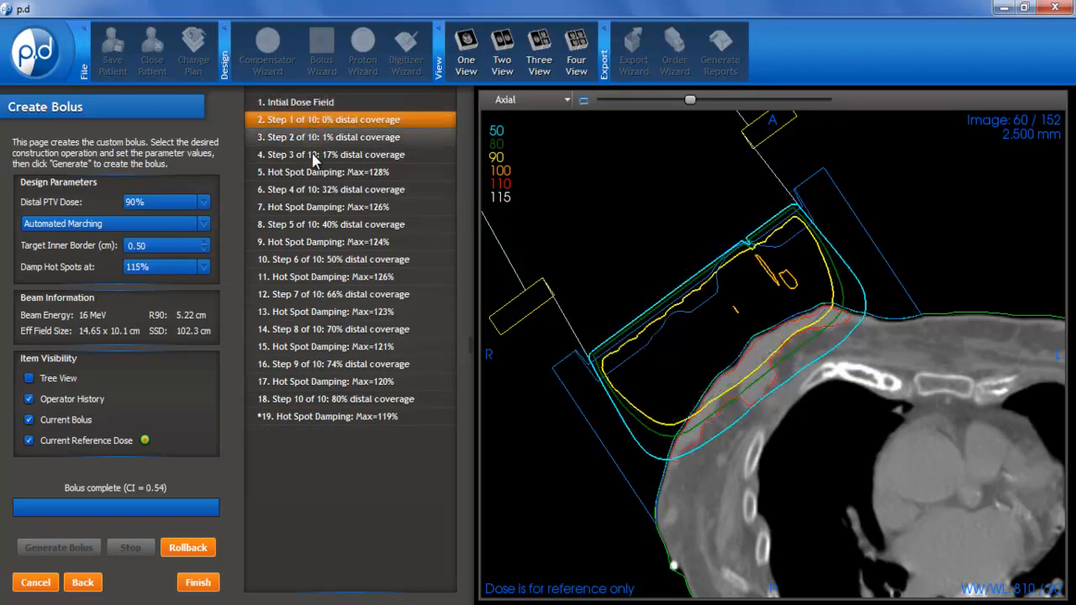
{"action": "left_click", "coordinate": [315, 160]}
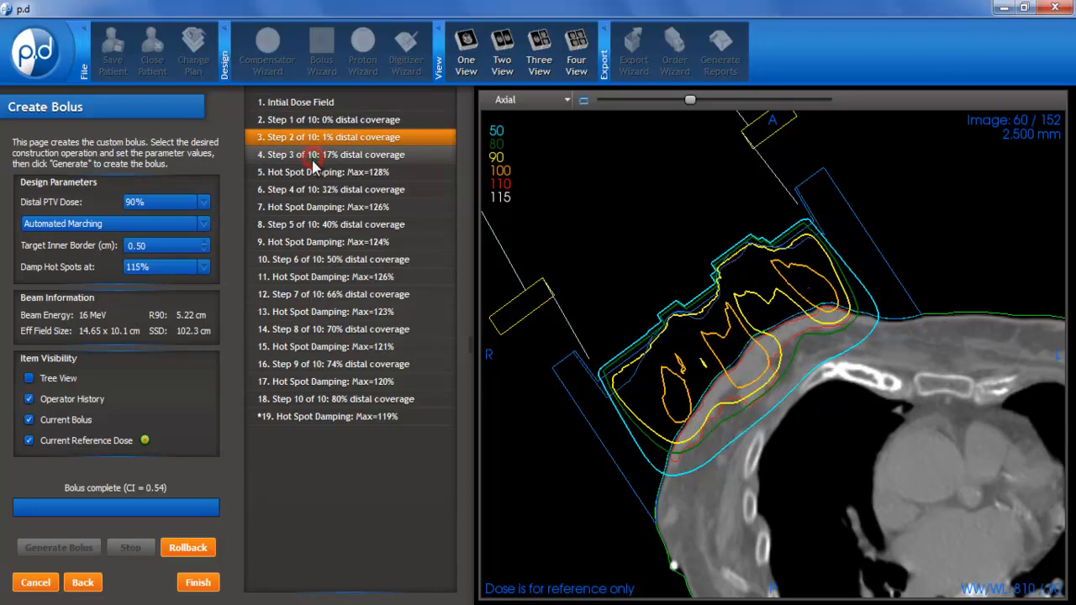
{"action": "left_click", "coordinate": [304, 284]}
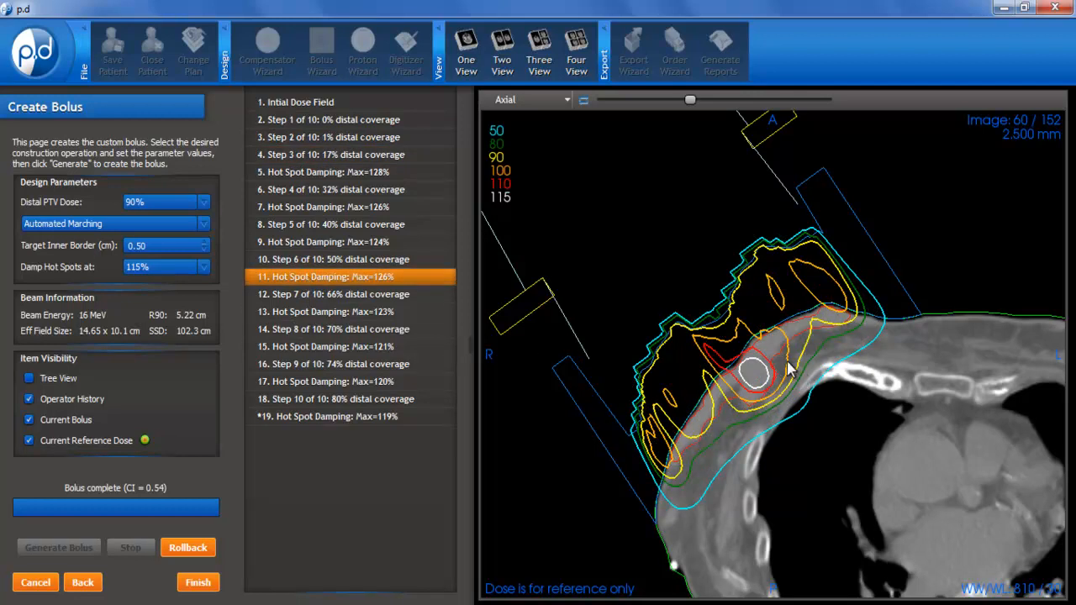
Step: Compare the target coverage and hot spots of history entries 11 and 19 on axial image 59
{"action": "scroll", "coordinate": [790, 363], "scroll_direction": "down", "scroll_amount": 1}
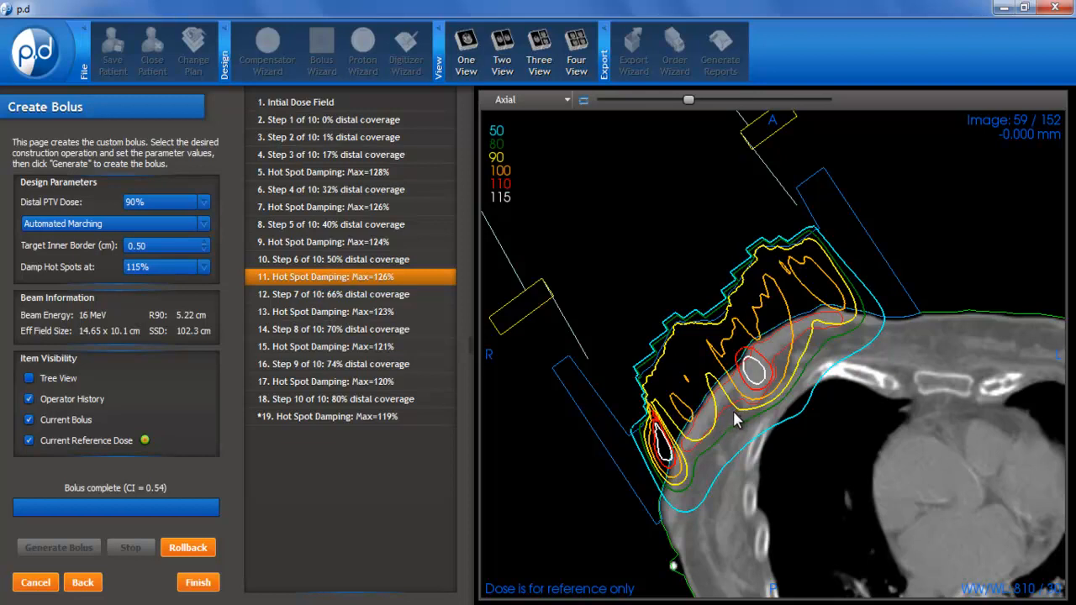
{"action": "left_click", "coordinate": [327, 418]}
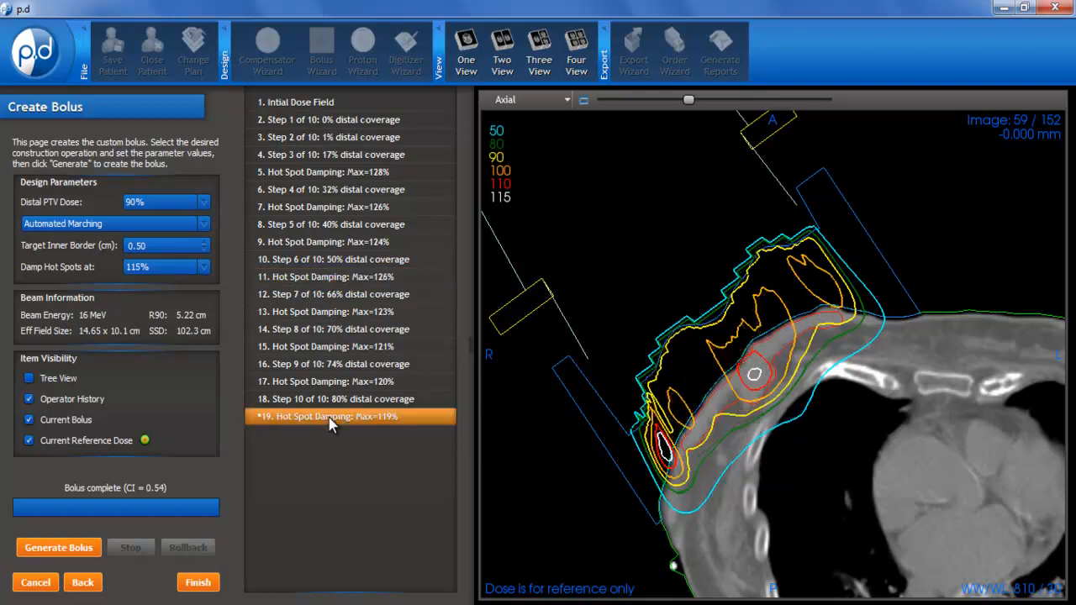
{"action": "left_click", "coordinate": [335, 286]}
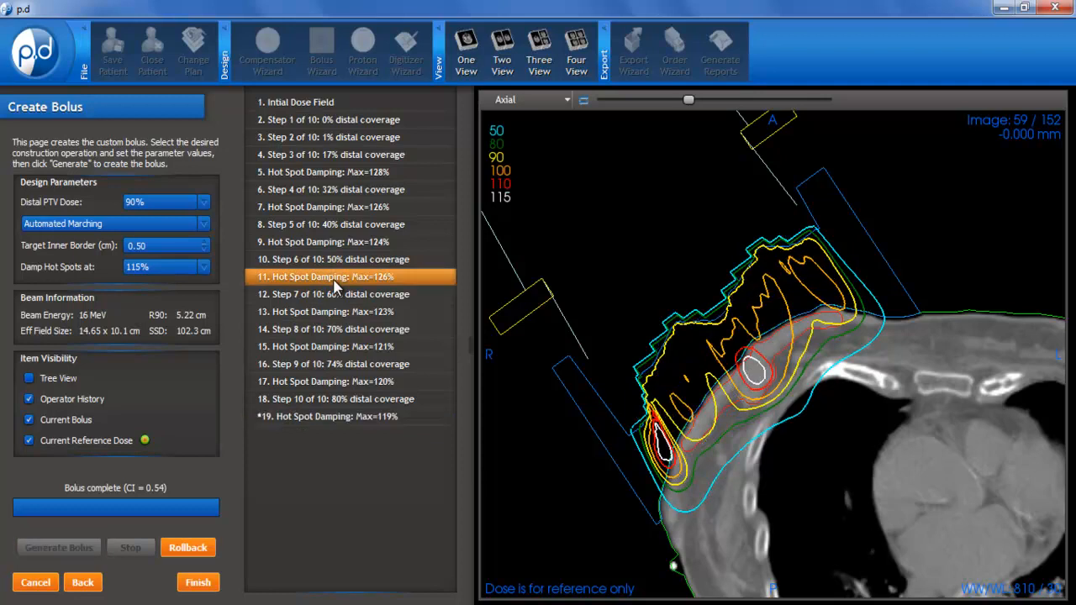
{"action": "left_click", "coordinate": [319, 419]}
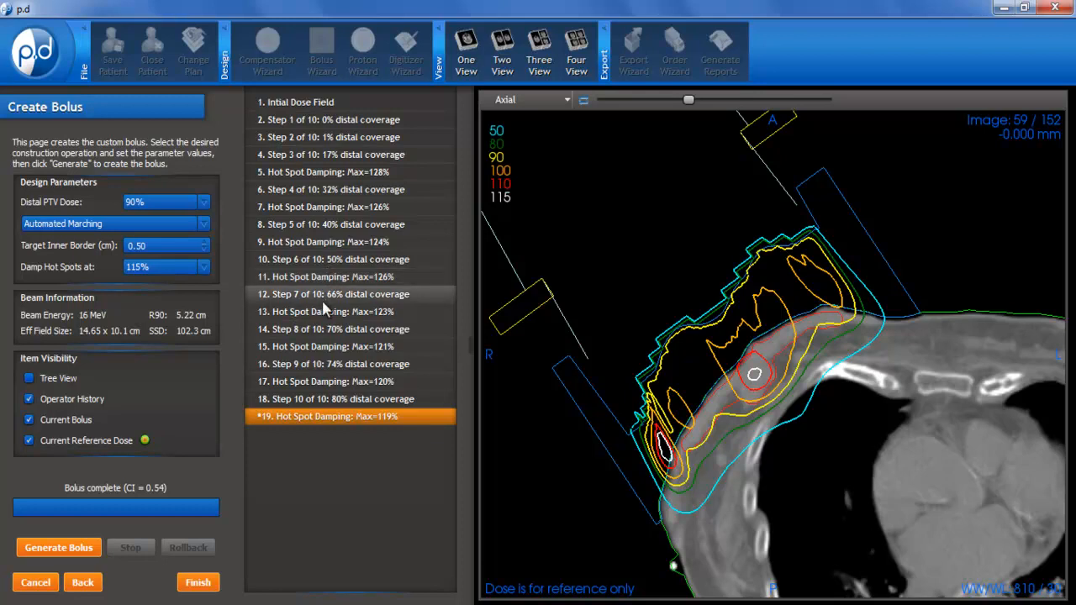
Step: Compare the dose of hot spot damping entries 17 and 19 across the neighbouring axial slices
{"action": "left_click", "coordinate": [348, 383]}
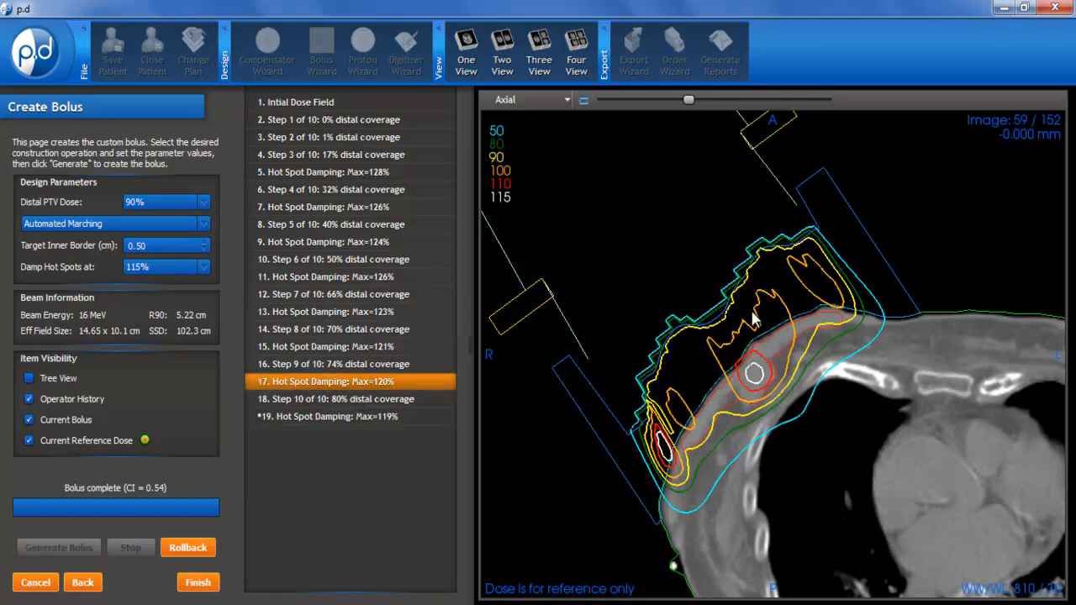
{"action": "scroll", "coordinate": [761, 324], "scroll_direction": "down", "scroll_amount": 3}
{"action": "scroll", "coordinate": [767, 319], "scroll_direction": "down", "scroll_amount": 7}
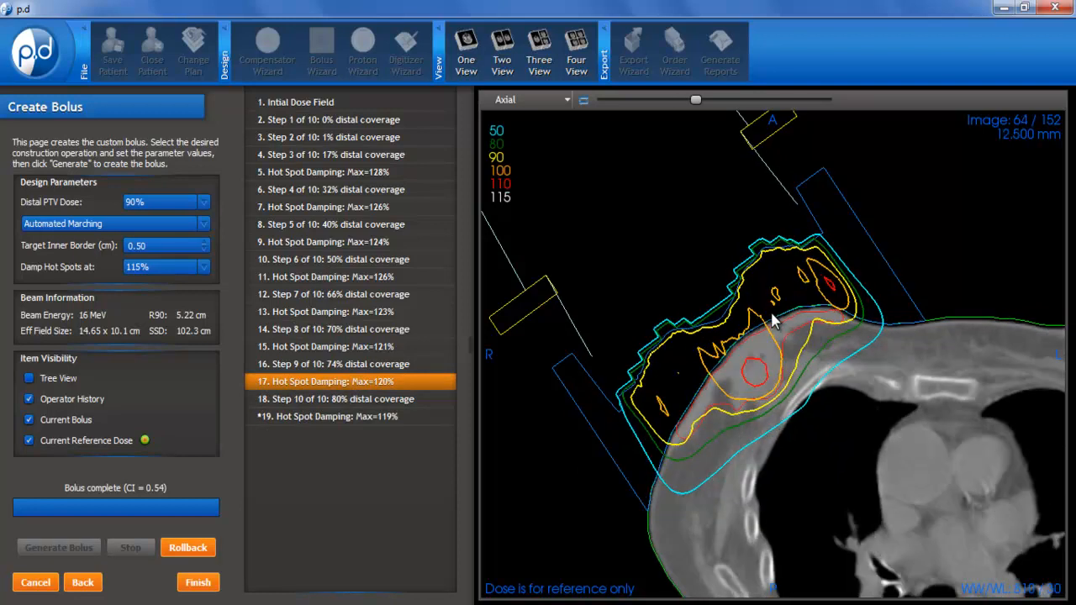
{"action": "scroll", "coordinate": [773, 319], "scroll_direction": "up", "scroll_amount": 5}
{"action": "scroll", "coordinate": [761, 321], "scroll_direction": "up", "scroll_amount": 1}
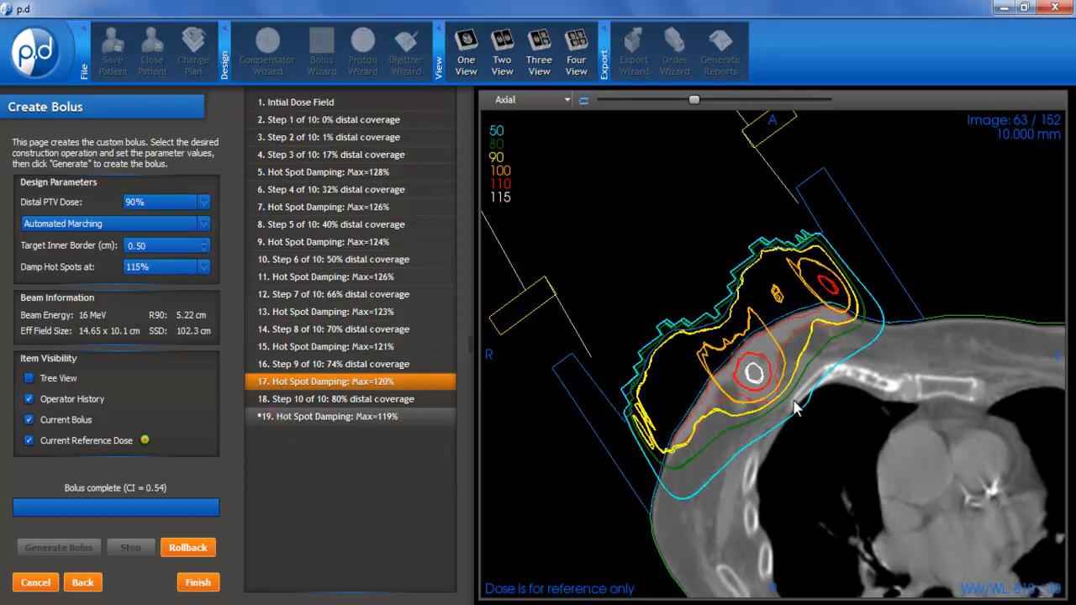
{"action": "scroll", "coordinate": [761, 395], "scroll_direction": "up", "scroll_amount": 3}
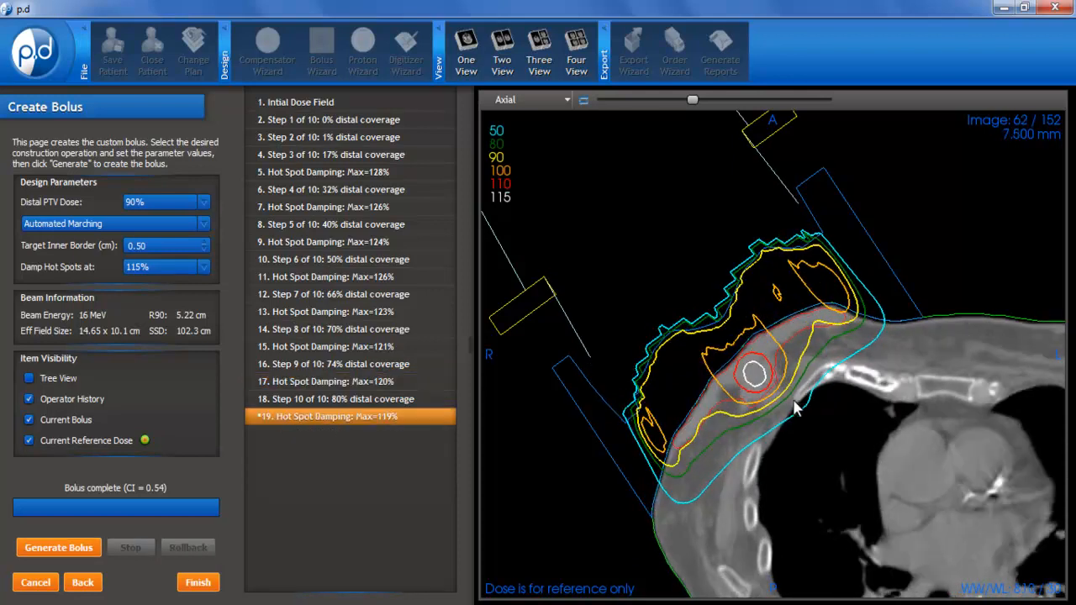
Step: Roll the bolus back to history entry 17 and show the operator history again
{"action": "left_click", "coordinate": [384, 380]}
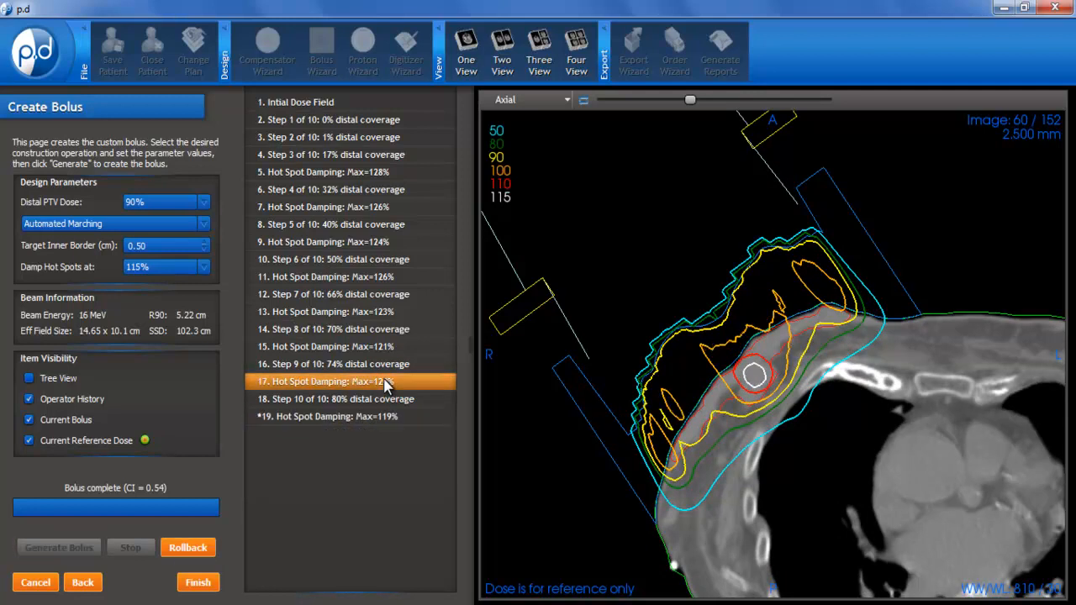
{"action": "left_click", "coordinate": [187, 547]}
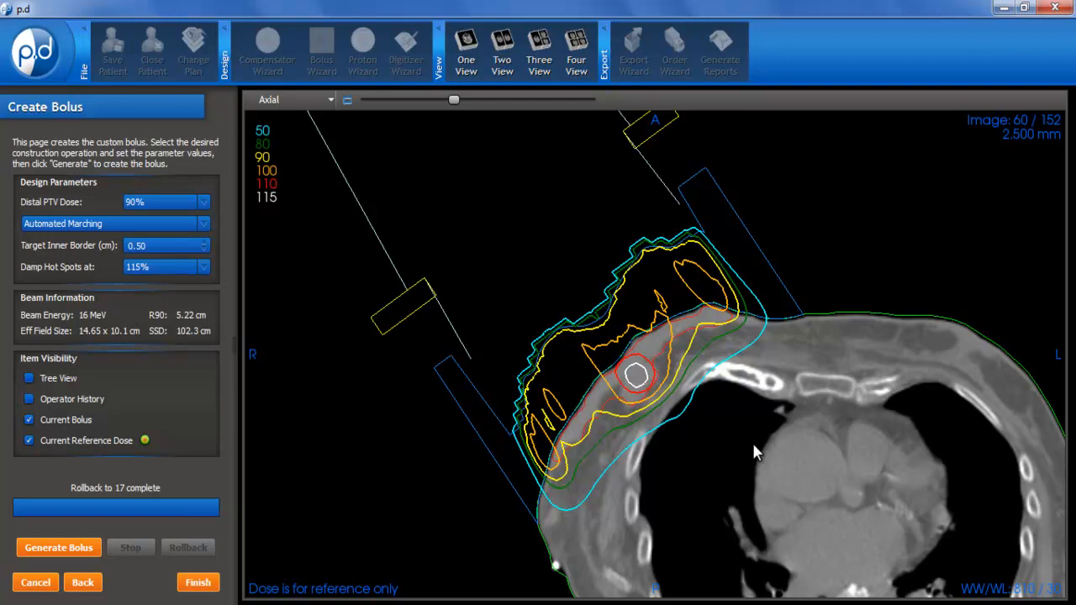
{"action": "left_click", "coordinate": [29, 400]}
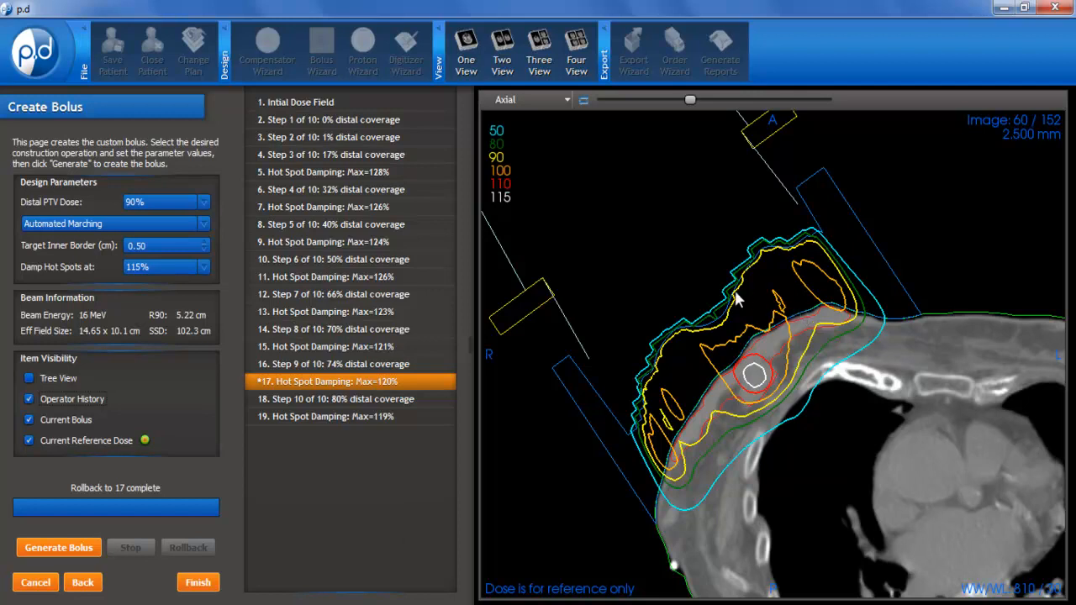
Step: Check the rolled-back bolus on the axial slices and select Double Shift Sequence as the bolus construction operation
{"action": "scroll", "coordinate": [740, 302], "scroll_direction": "down", "scroll_amount": 6}
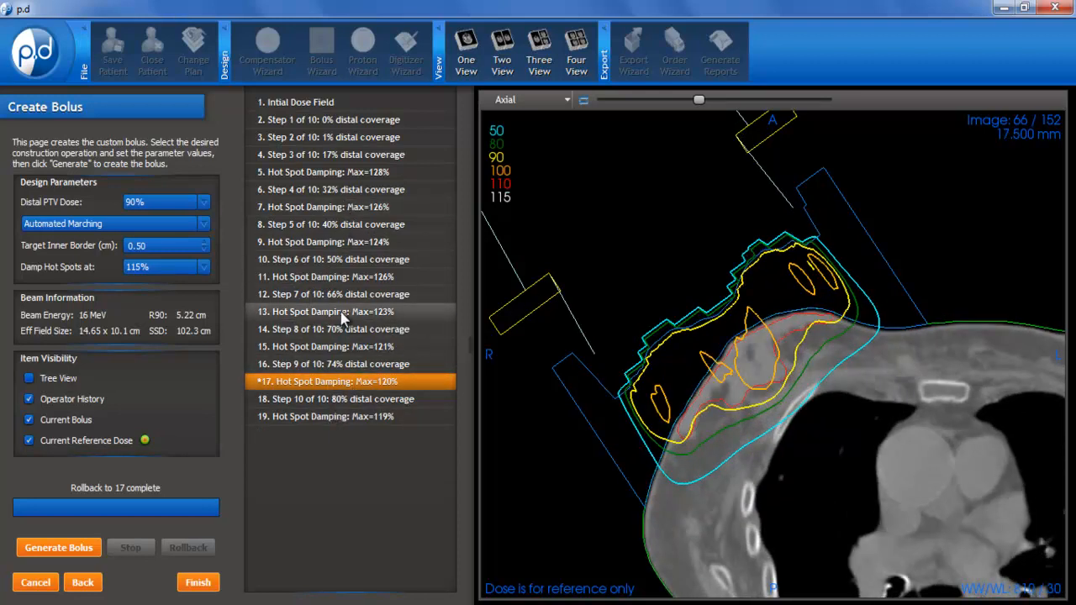
{"action": "left_click", "coordinate": [203, 224]}
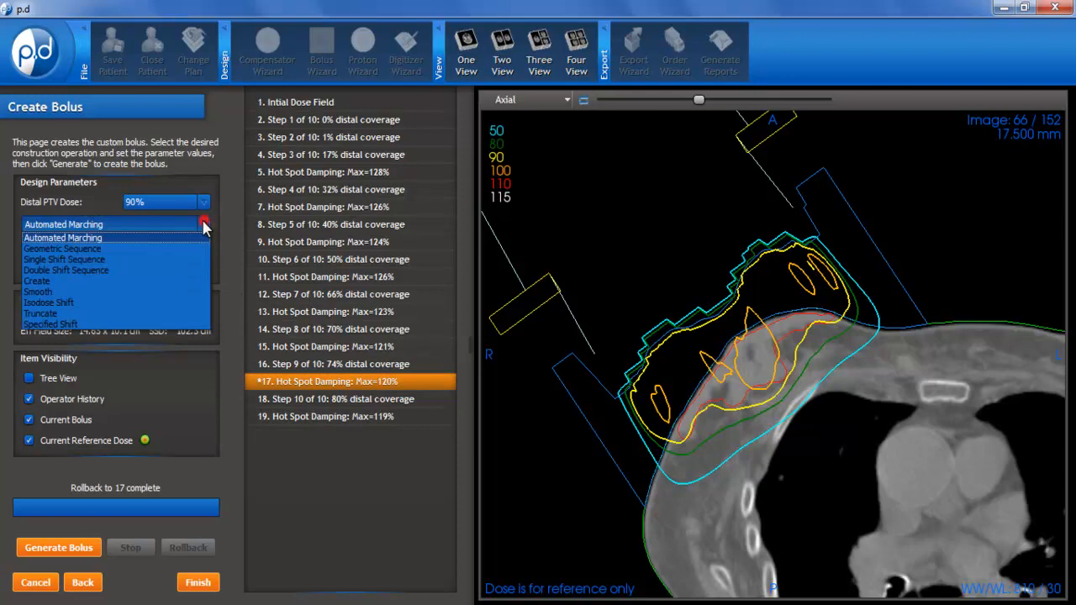
{"action": "left_click", "coordinate": [88, 271]}
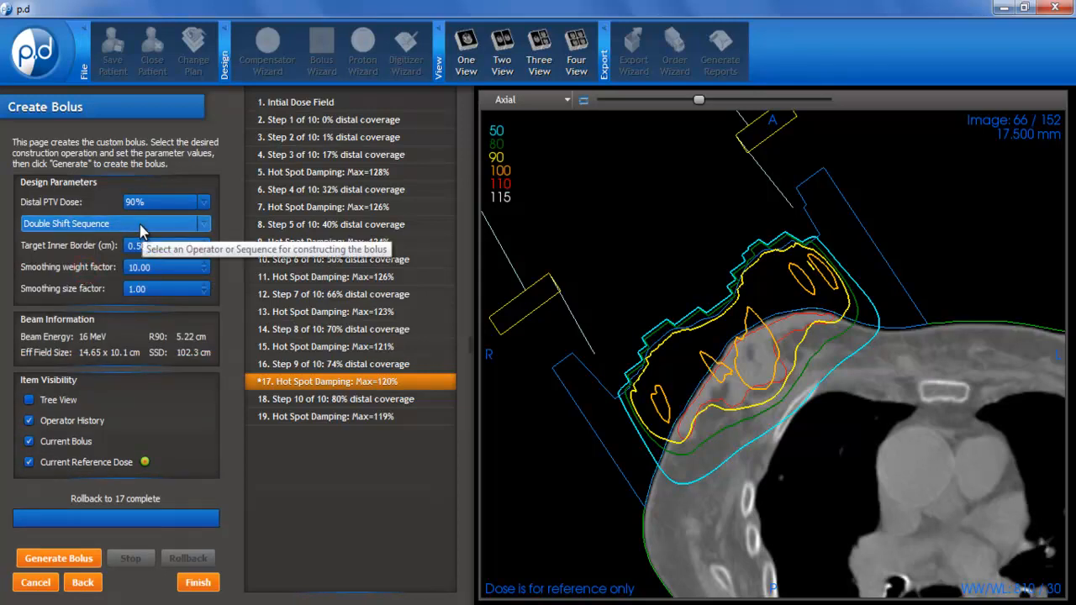
Step: Generate a bolus with the Double Shift Sequence, accepting the restart of the bolus generation process
{"action": "left_click", "coordinate": [65, 559]}
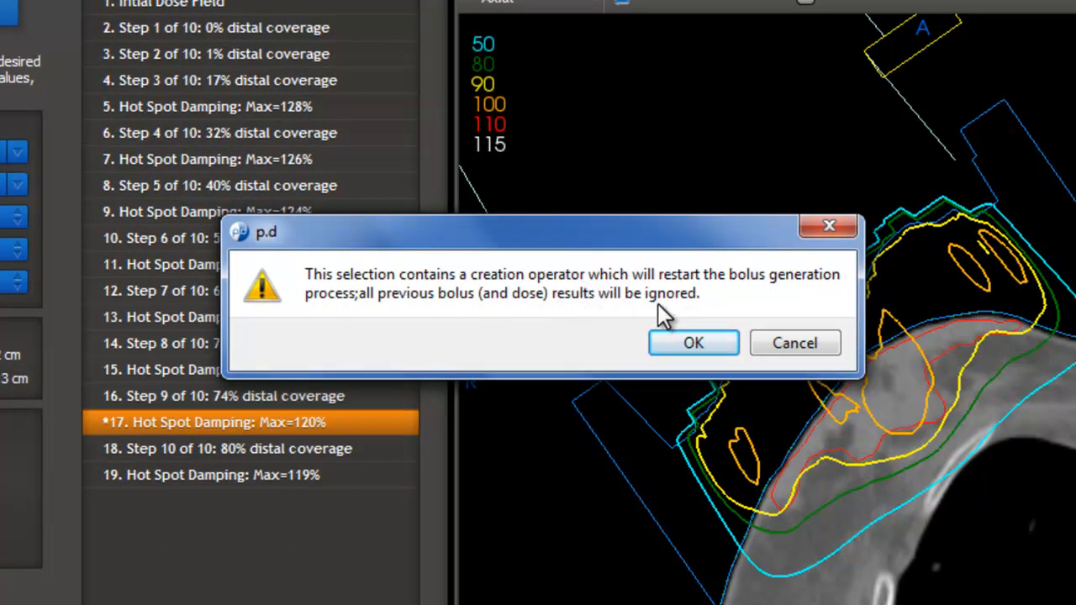
{"action": "left_click_drag", "start_coordinate": [656, 221], "coordinate": [801, 224]}
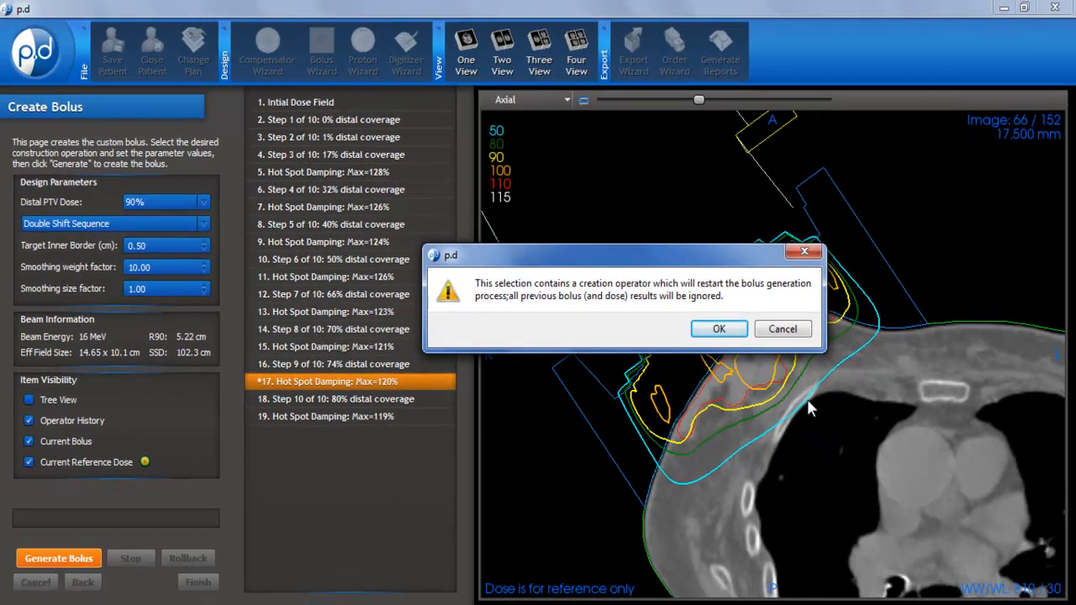
{"action": "left_click", "coordinate": [717, 330]}
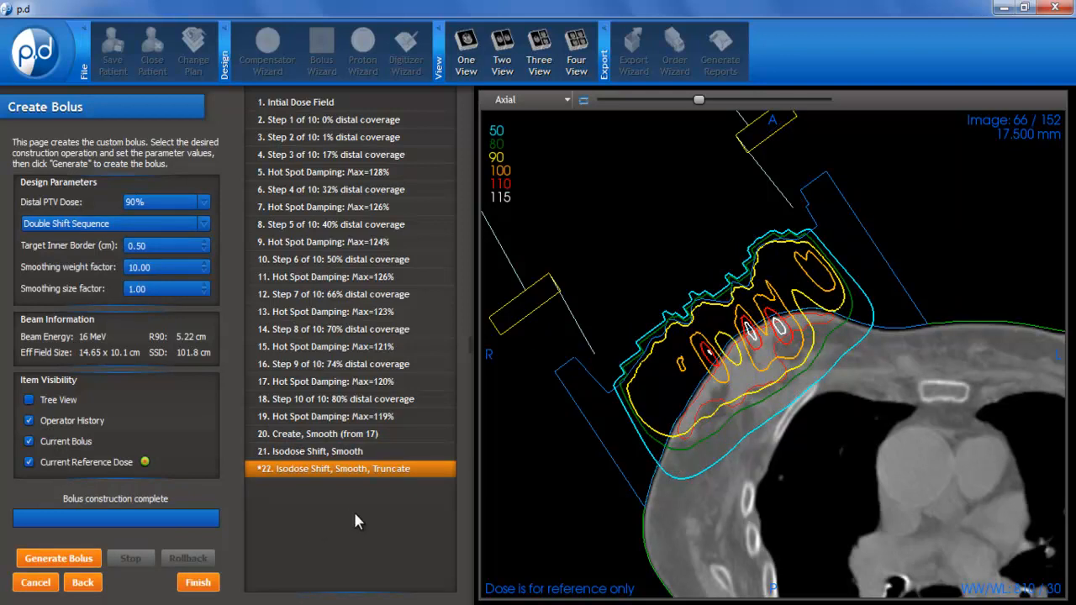
Step: Review the dose of history entries 20 and 21 alongside the available bolus construction operators
{"action": "left_click", "coordinate": [310, 434]}
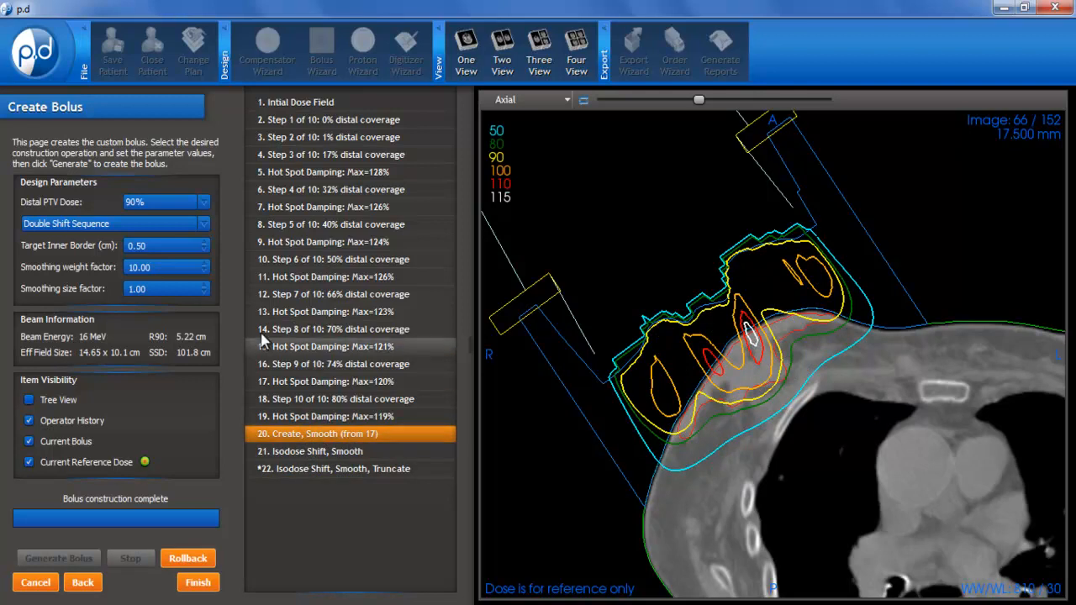
{"action": "left_click", "coordinate": [203, 225]}
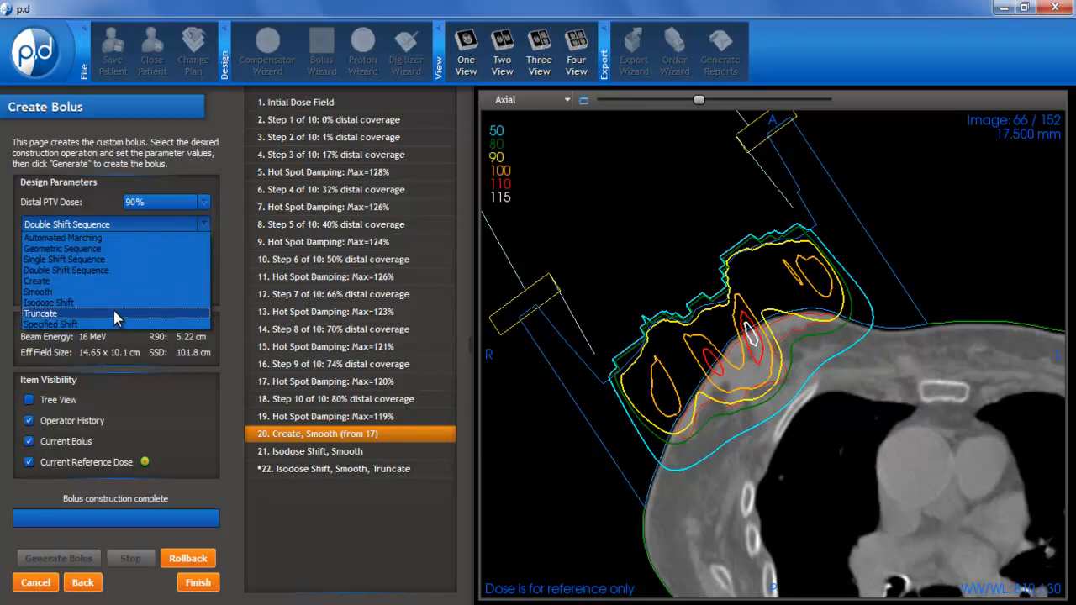
{"action": "left_click", "coordinate": [535, 501]}
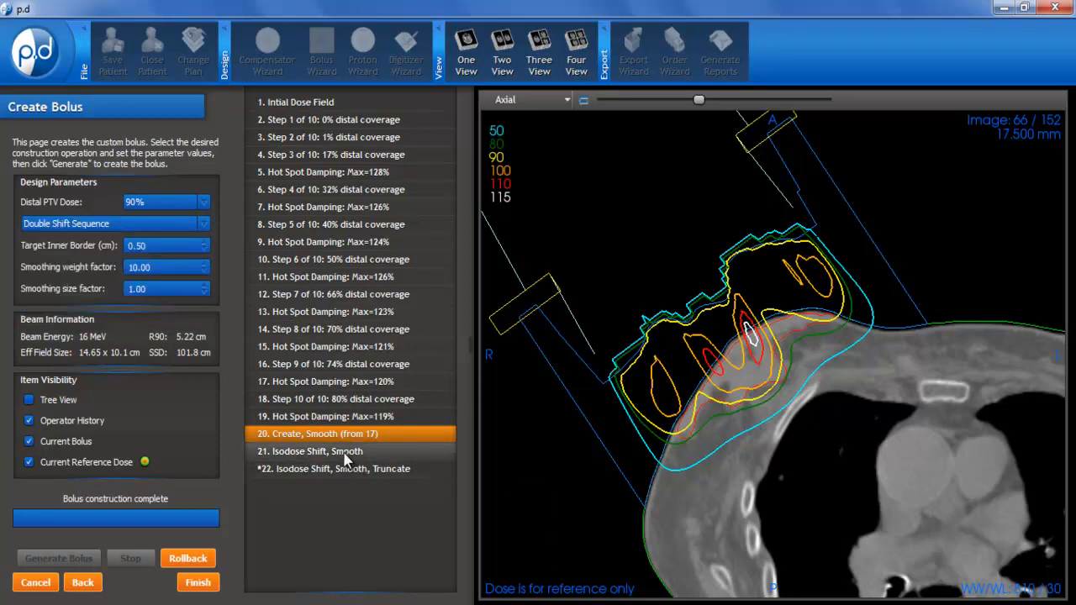
{"action": "left_click", "coordinate": [344, 454]}
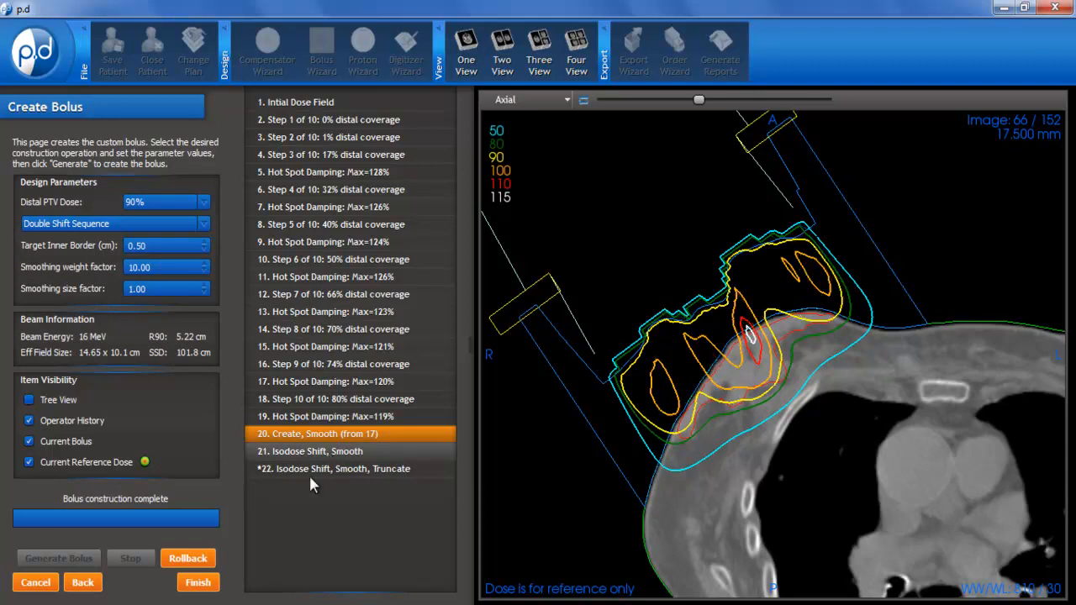
{"action": "left_click", "coordinate": [190, 225]}
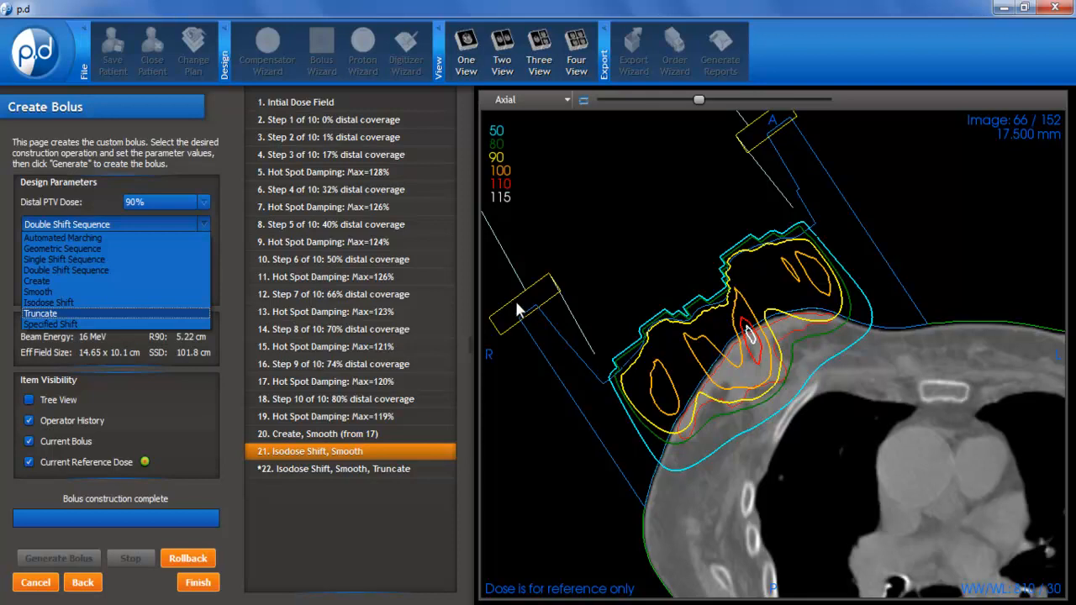
{"action": "left_click", "coordinate": [363, 474]}
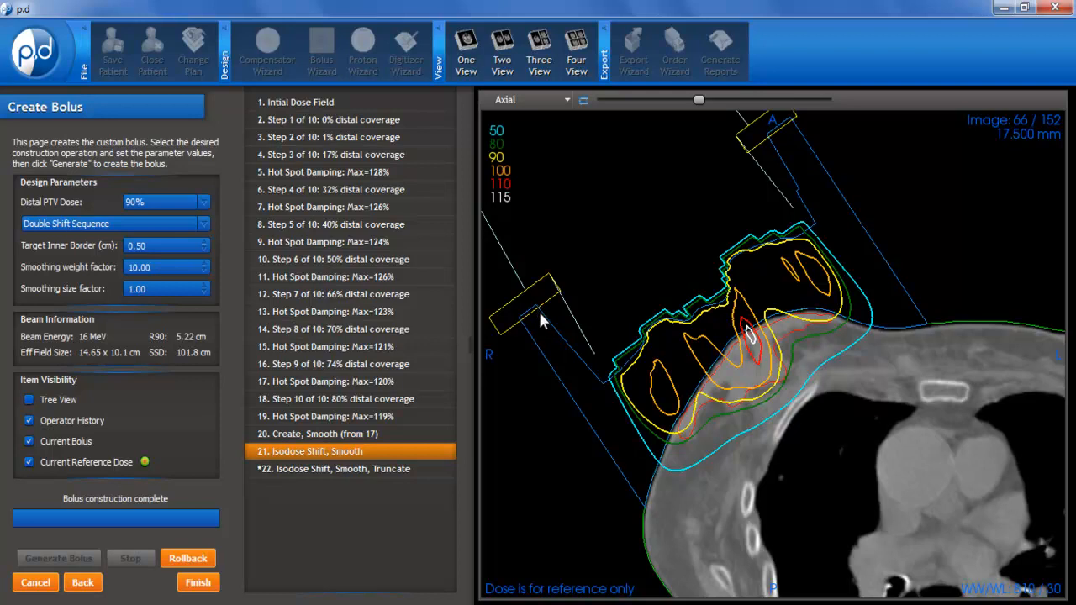
Step: Compare the isodose lines of history entries 20, 21 and 22 on axial image 66
{"action": "left_click", "coordinate": [357, 469]}
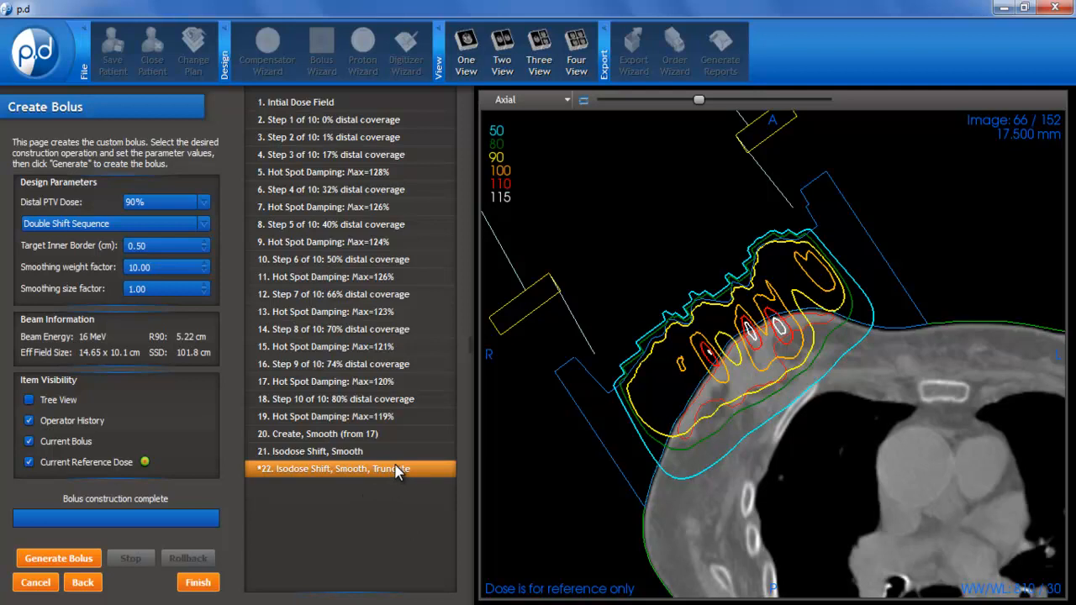
{"action": "left_click", "coordinate": [341, 435]}
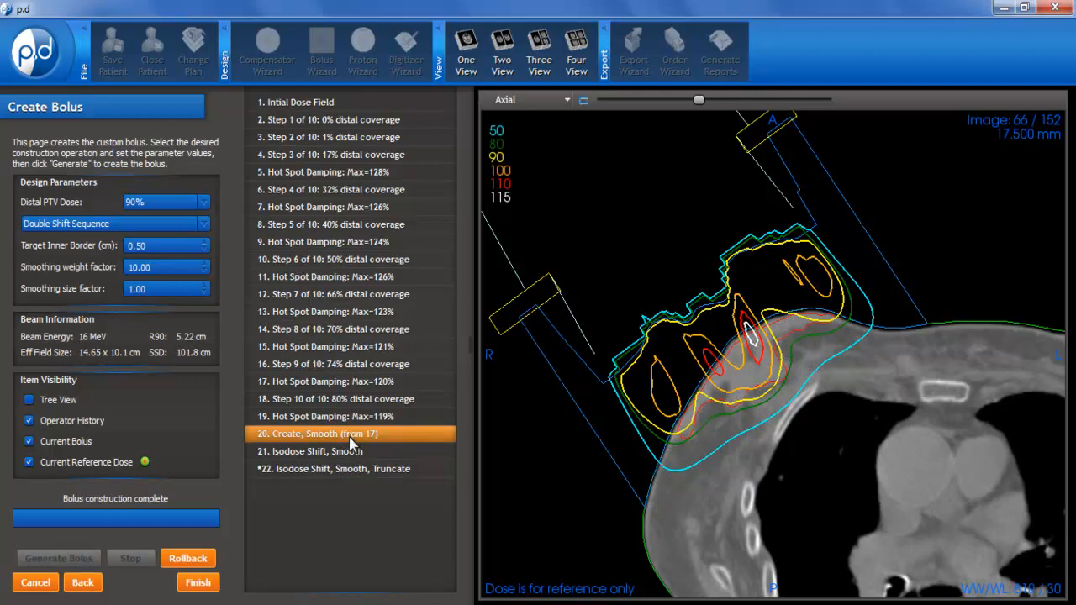
{"action": "left_click", "coordinate": [345, 454]}
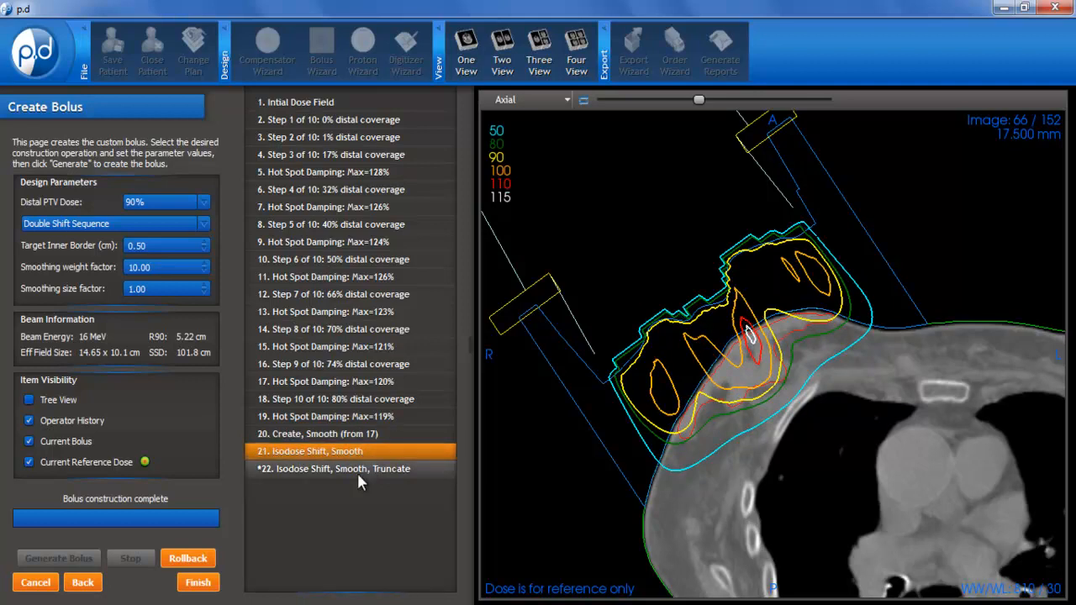
{"action": "left_click", "coordinate": [360, 471]}
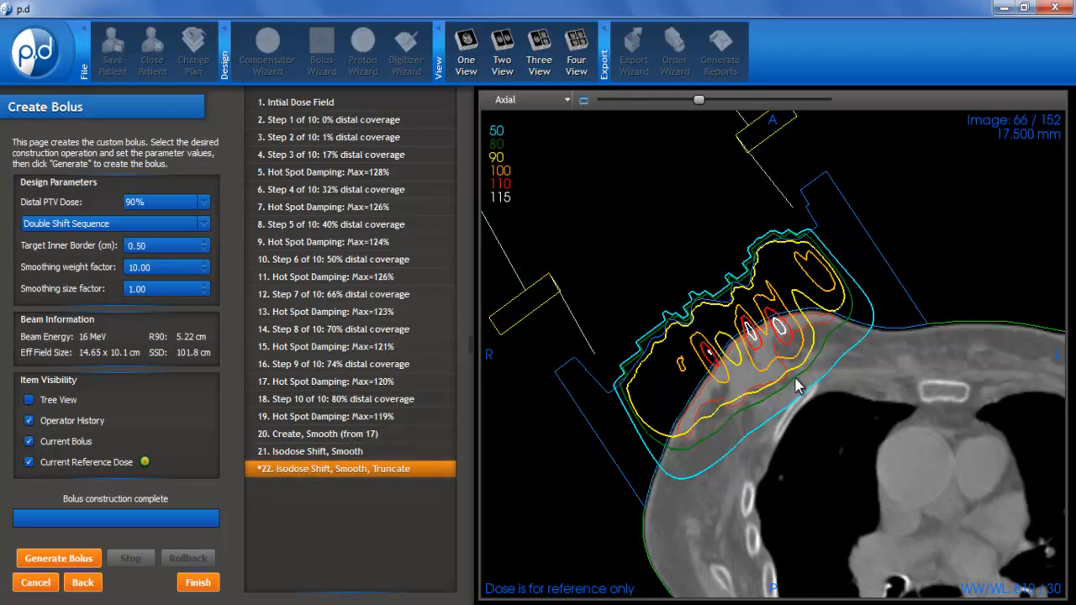
Step: Examine the target coverage of history entry 22 across axial images 72 to 55
{"action": "scroll", "coordinate": [795, 409], "scroll_direction": "down", "scroll_amount": 5}
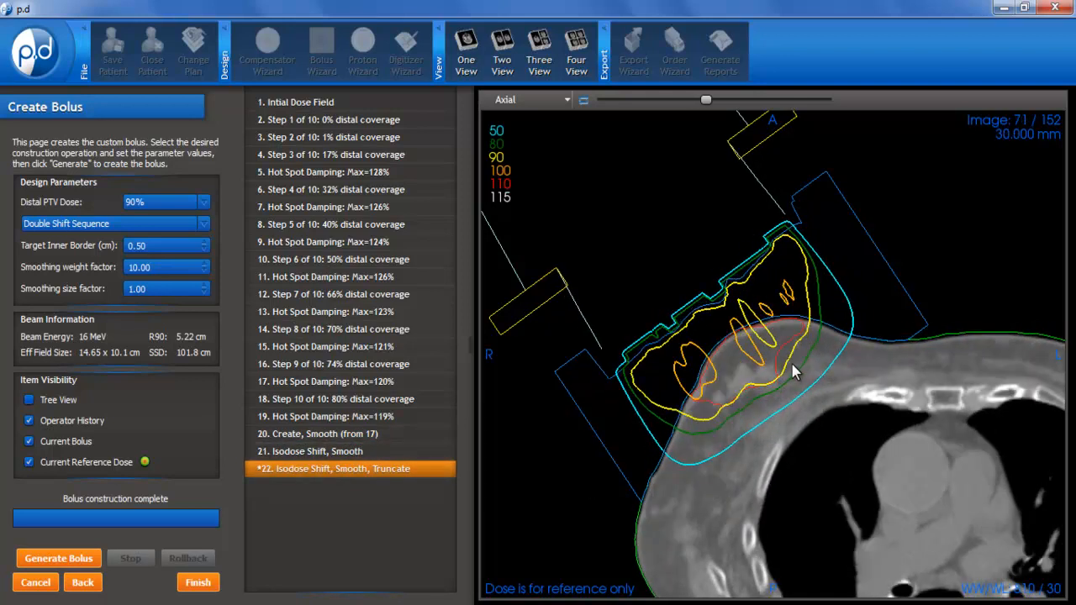
{"action": "scroll", "coordinate": [794, 374], "scroll_direction": "down", "scroll_amount": 1}
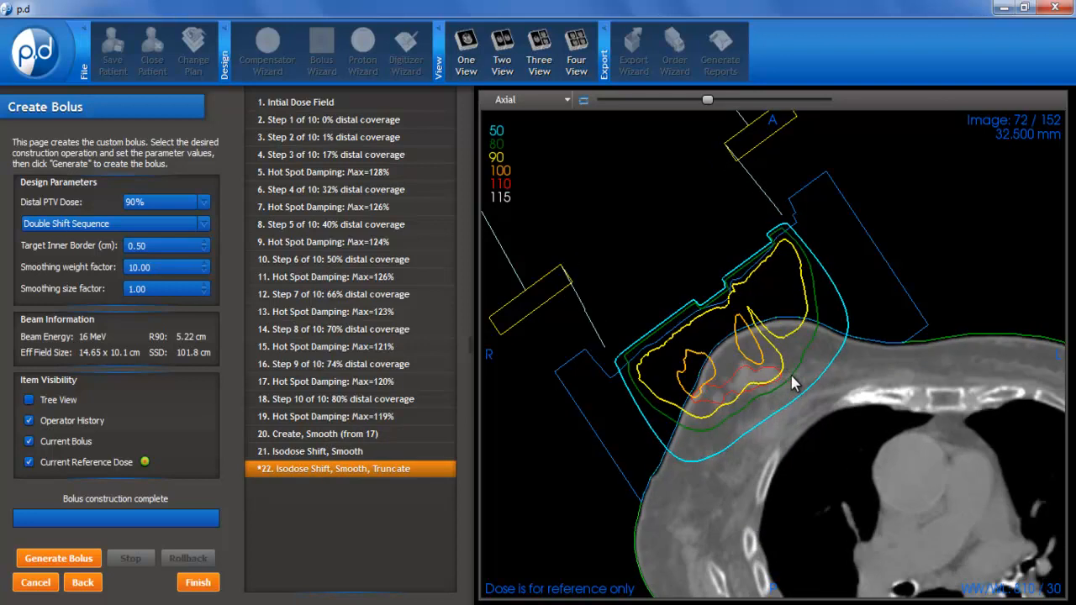
{"action": "scroll", "coordinate": [794, 382], "scroll_direction": "up", "scroll_amount": 7}
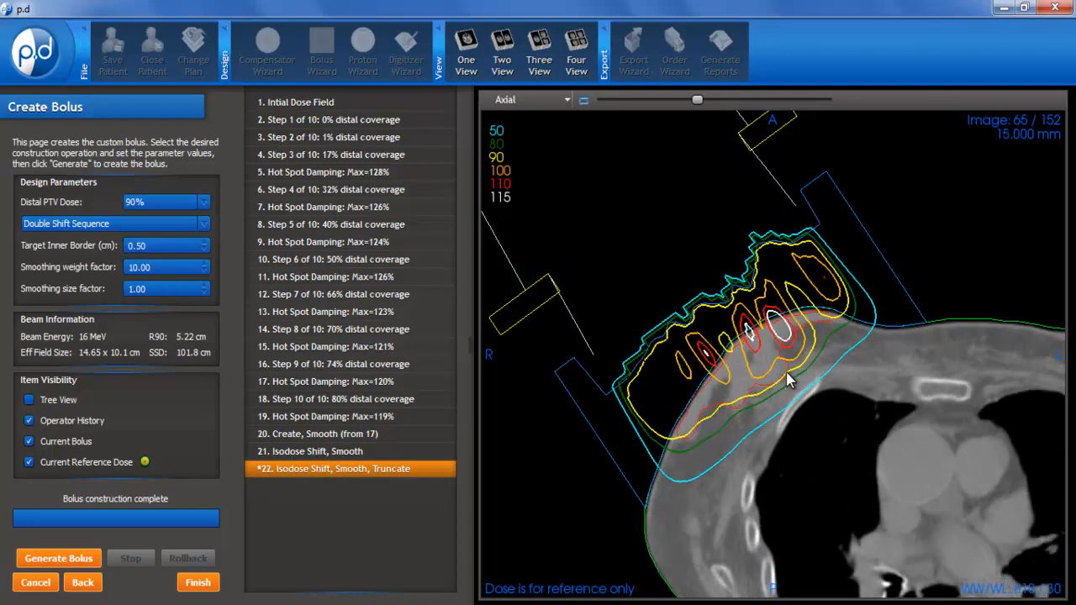
{"action": "scroll", "coordinate": [788, 380], "scroll_direction": "up", "scroll_amount": 6}
{"action": "scroll", "coordinate": [781, 380], "scroll_direction": "up", "scroll_amount": 2}
{"action": "scroll", "coordinate": [781, 383], "scroll_direction": "up", "scroll_amount": 4}
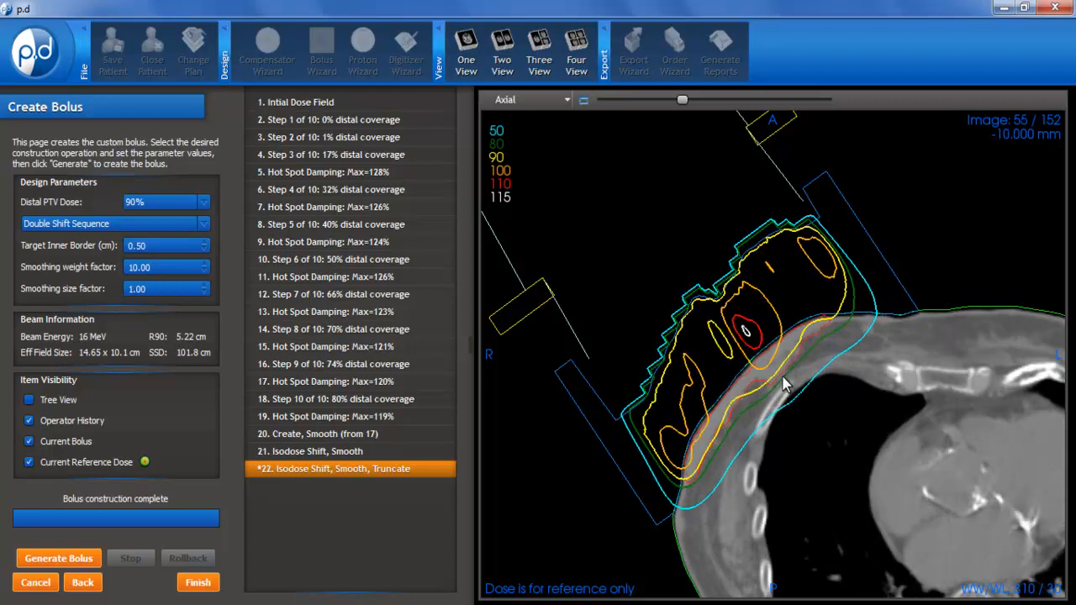
Step: Inspect the coverage gaps and hot spots of history entry 22 on the axial slices around images 59 to 61
{"action": "scroll", "coordinate": [783, 385], "scroll_direction": "down", "scroll_amount": 4}
{"action": "scroll", "coordinate": [785, 388], "scroll_direction": "down", "scroll_amount": 2}
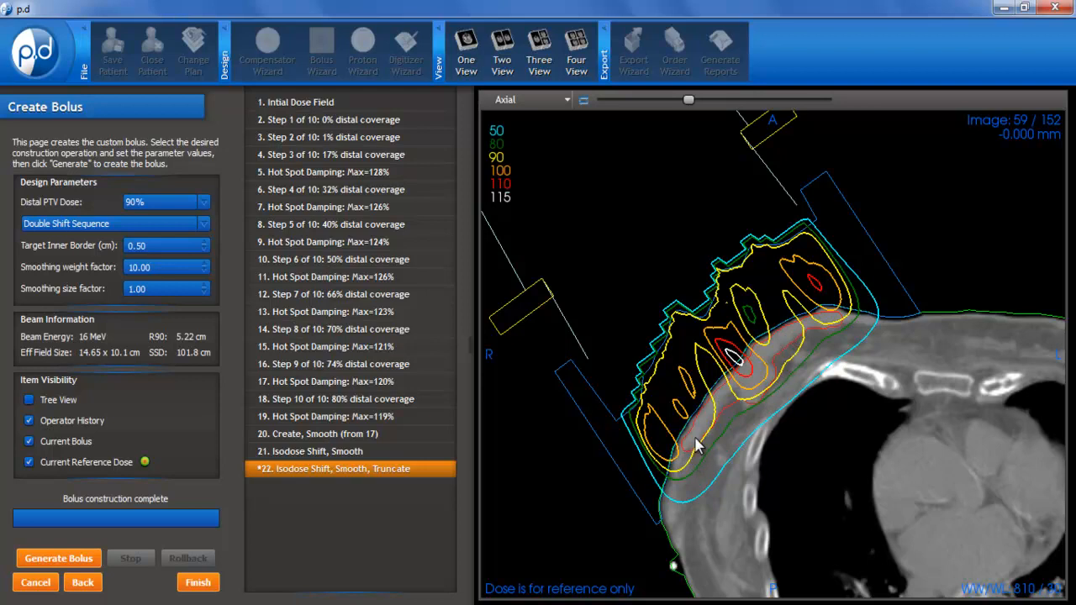
{"action": "scroll", "coordinate": [781, 405], "scroll_direction": "down", "scroll_amount": 2}
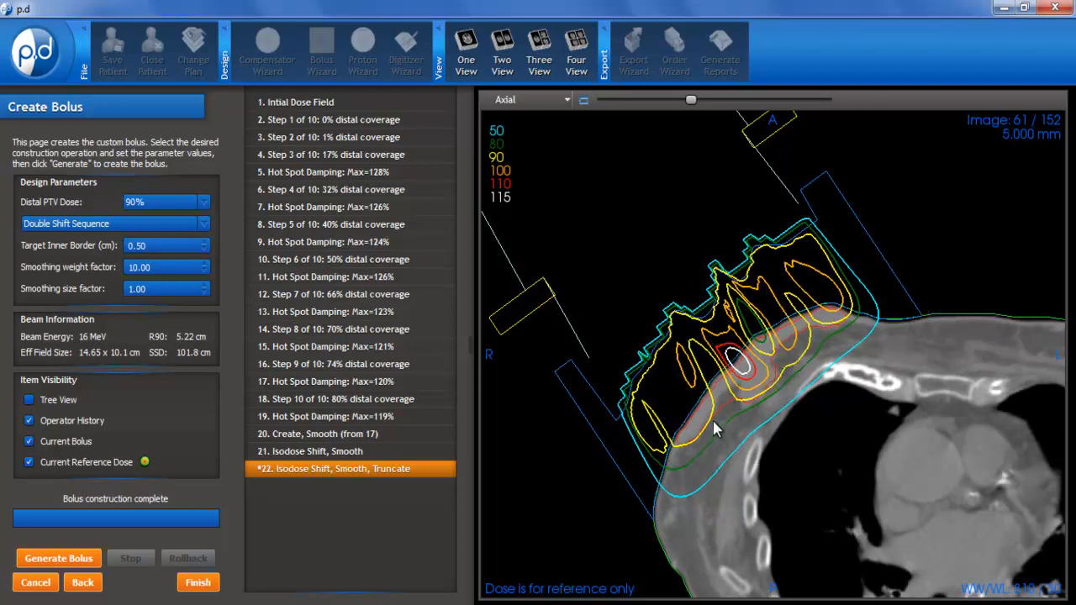
{"action": "scroll", "coordinate": [813, 366], "scroll_direction": "up", "scroll_amount": 2}
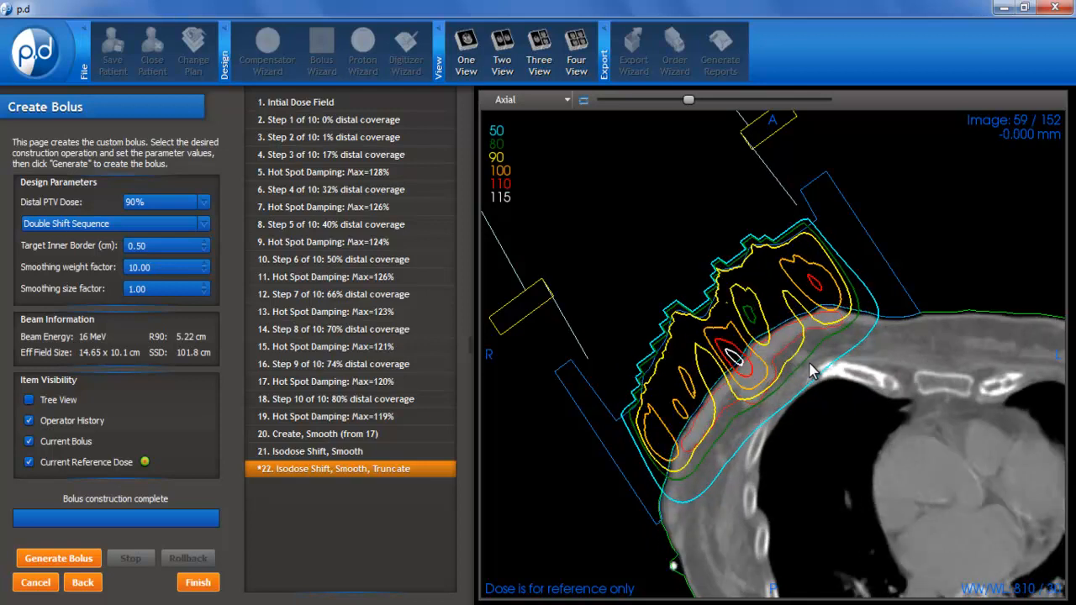
{"action": "scroll", "coordinate": [813, 369], "scroll_direction": "up", "scroll_amount": 1}
{"action": "scroll", "coordinate": [807, 357], "scroll_direction": "down", "scroll_amount": 2}
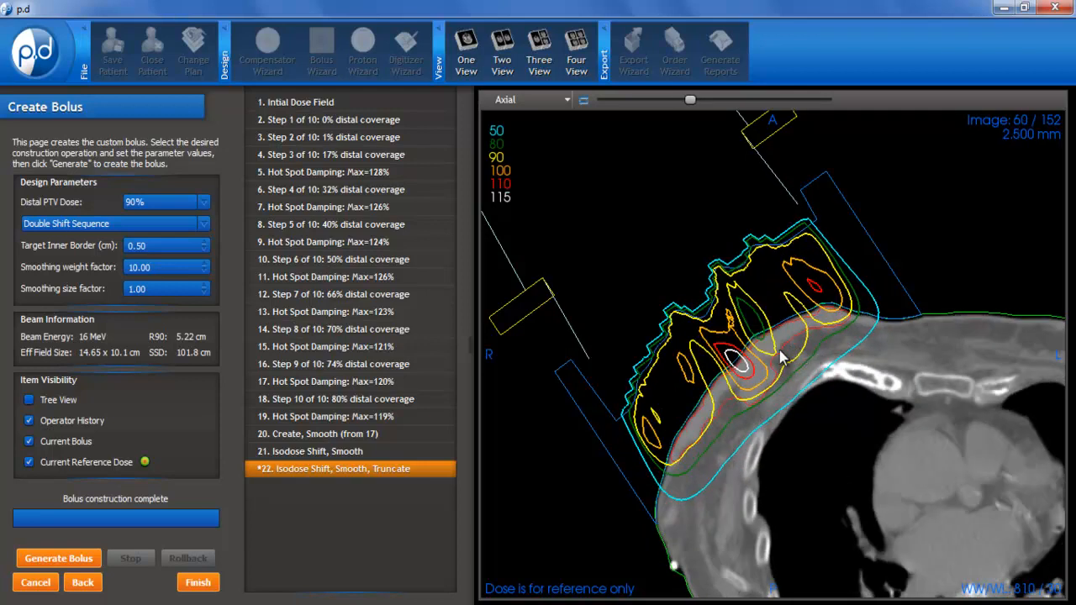
{"action": "scroll", "coordinate": [790, 357], "scroll_direction": "down", "scroll_amount": 1}
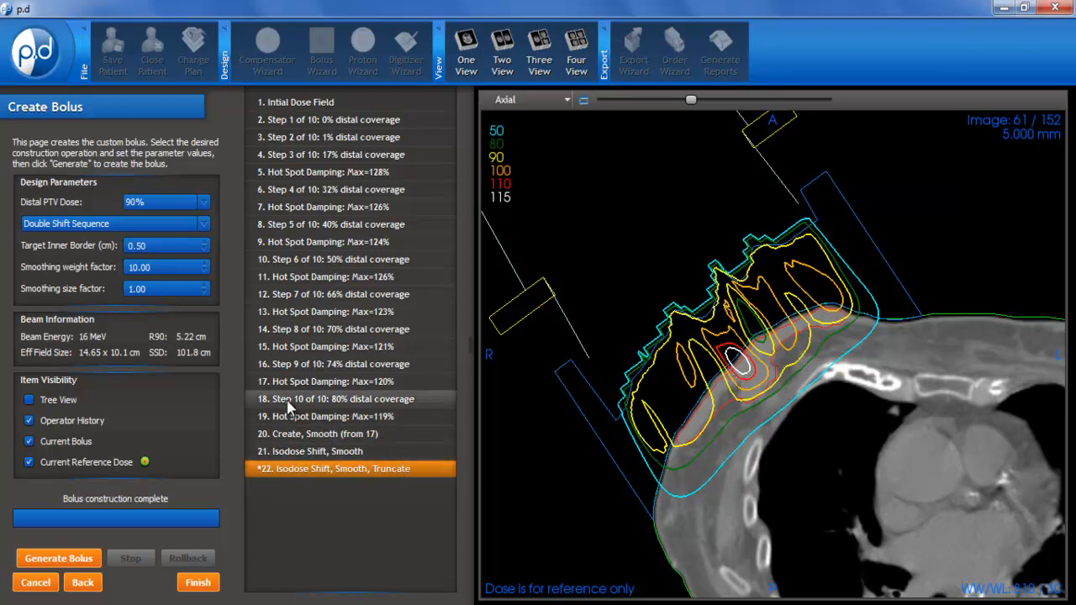
Step: Roll the bolus back to Hot Spot Damping entry 17 and check its dose on the axial slices around image 61
{"action": "left_click", "coordinate": [308, 385]}
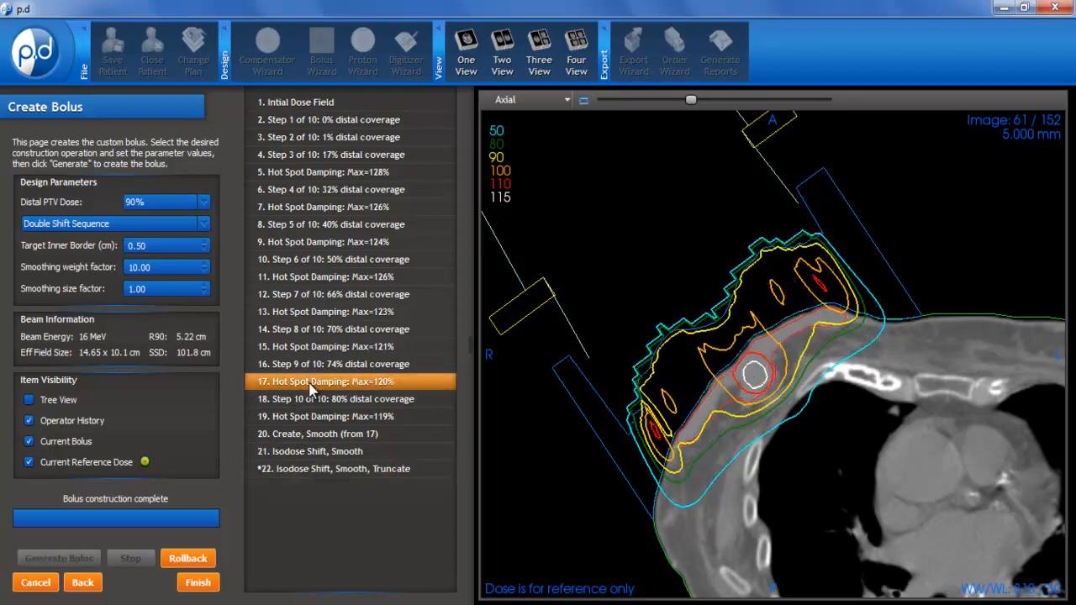
{"action": "left_click", "coordinate": [188, 558]}
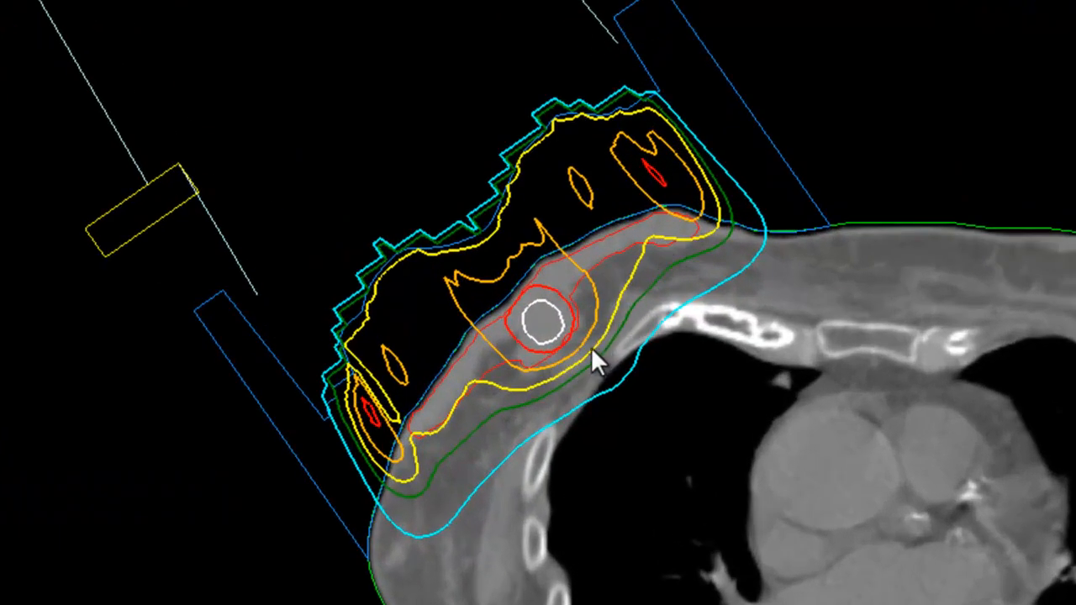
{"action": "scroll", "coordinate": [578, 346], "scroll_direction": "down", "scroll_amount": 1}
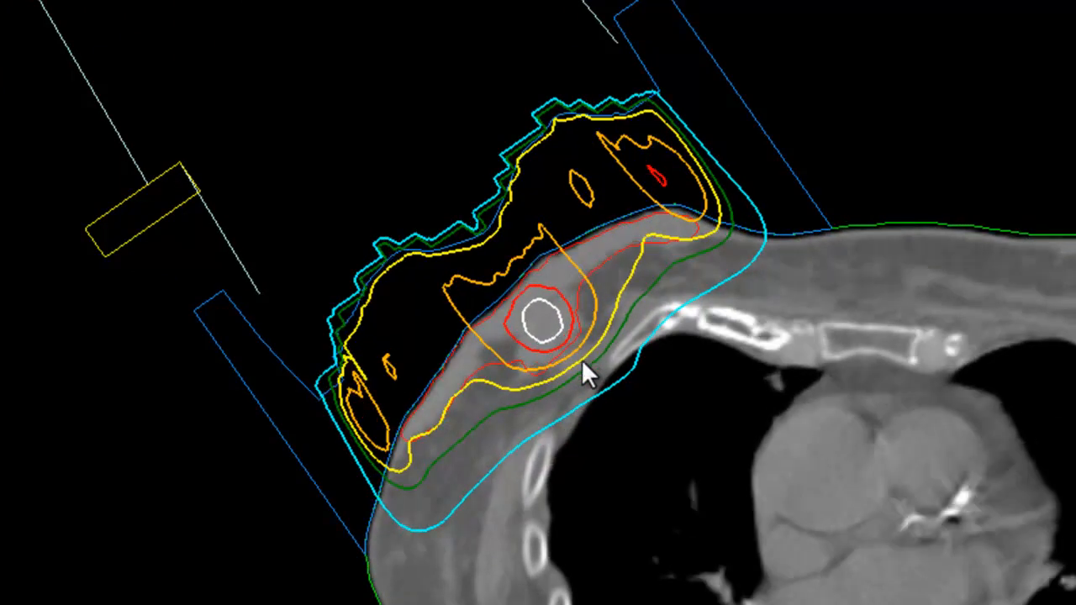
{"action": "scroll", "coordinate": [582, 357], "scroll_direction": "down", "scroll_amount": 1}
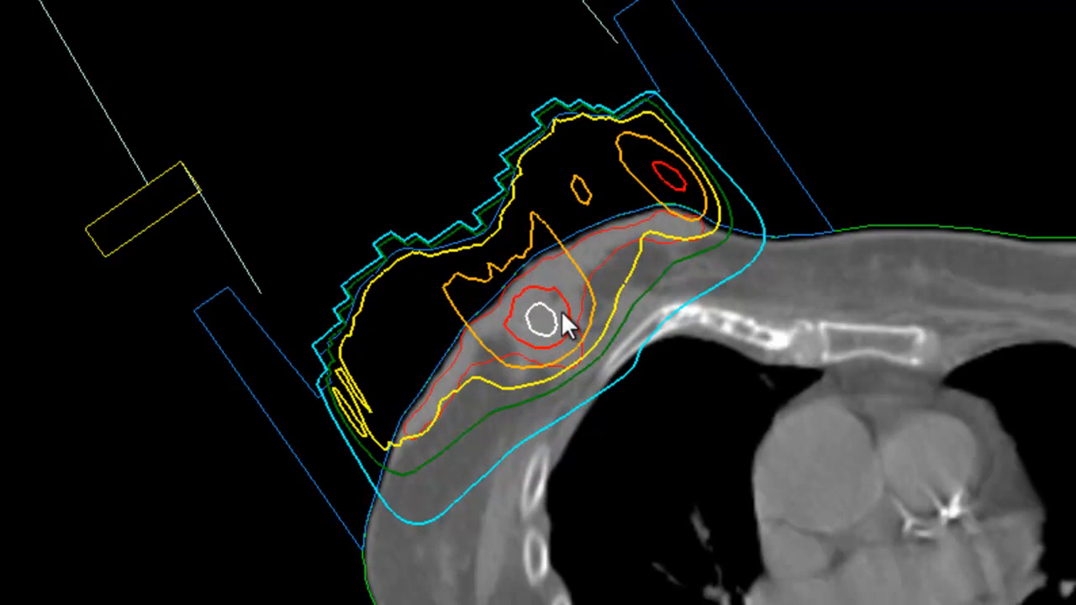
{"action": "scroll", "coordinate": [592, 367], "scroll_direction": "down", "scroll_amount": 2}
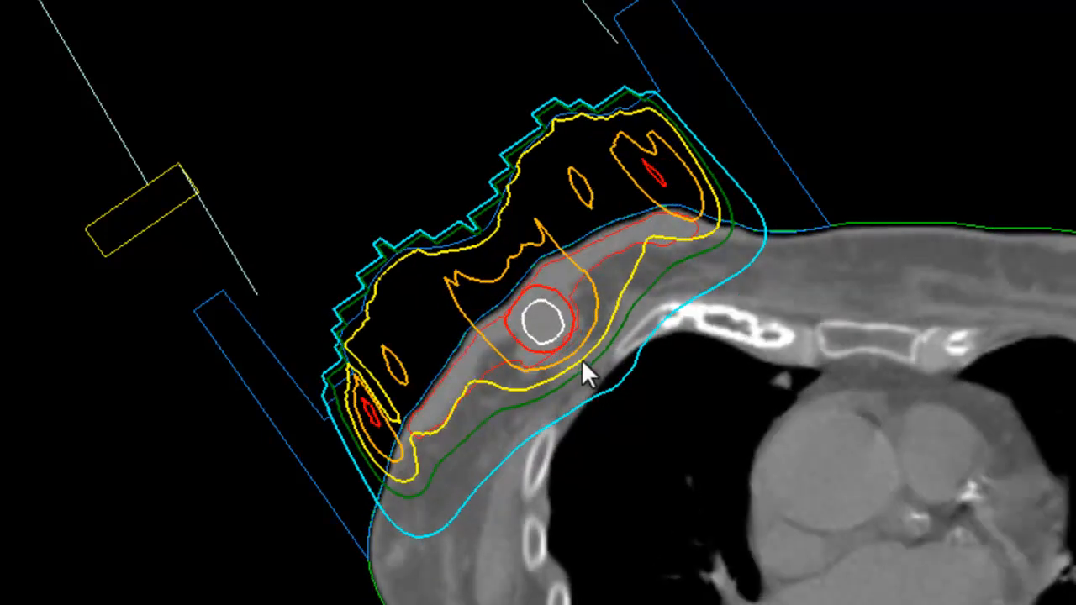
{"action": "scroll", "coordinate": [576, 339], "scroll_direction": "down", "scroll_amount": 4}
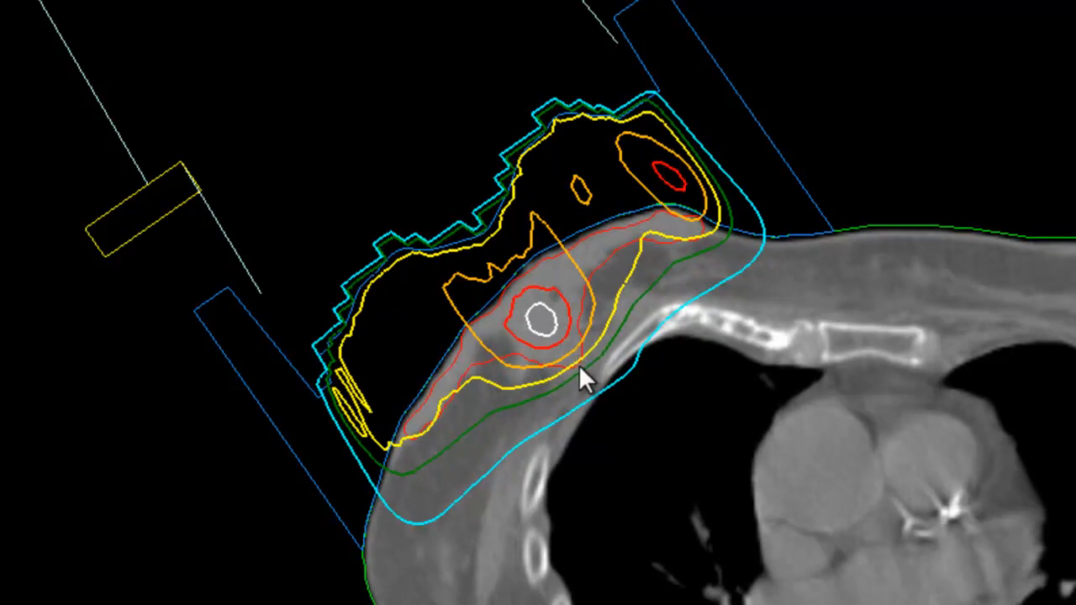
{"action": "scroll", "coordinate": [580, 372], "scroll_direction": "down", "scroll_amount": 4}
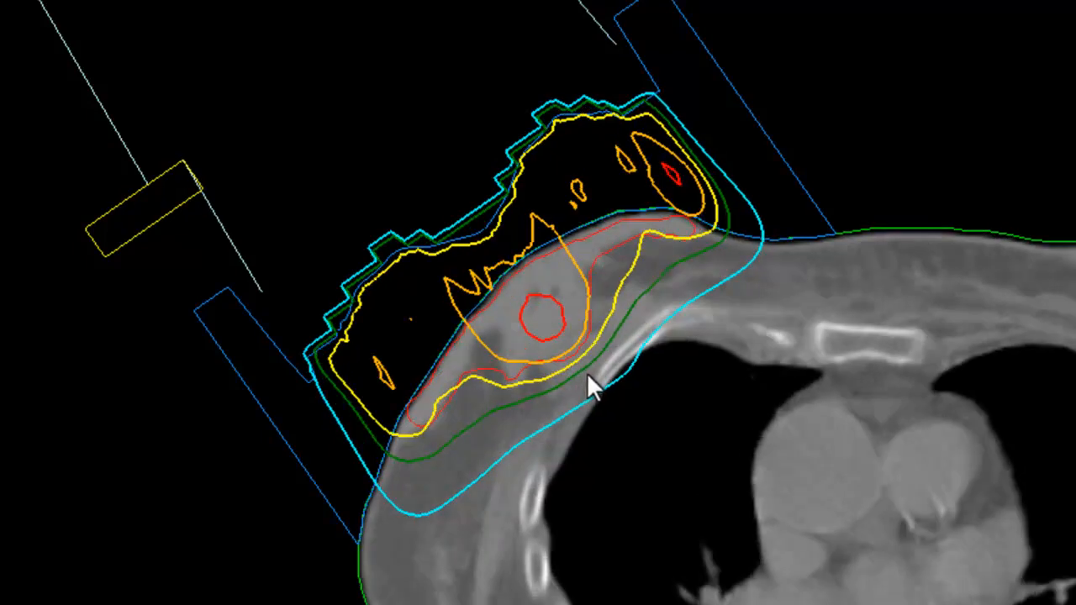
{"action": "scroll", "coordinate": [586, 384], "scroll_direction": "down", "scroll_amount": 4}
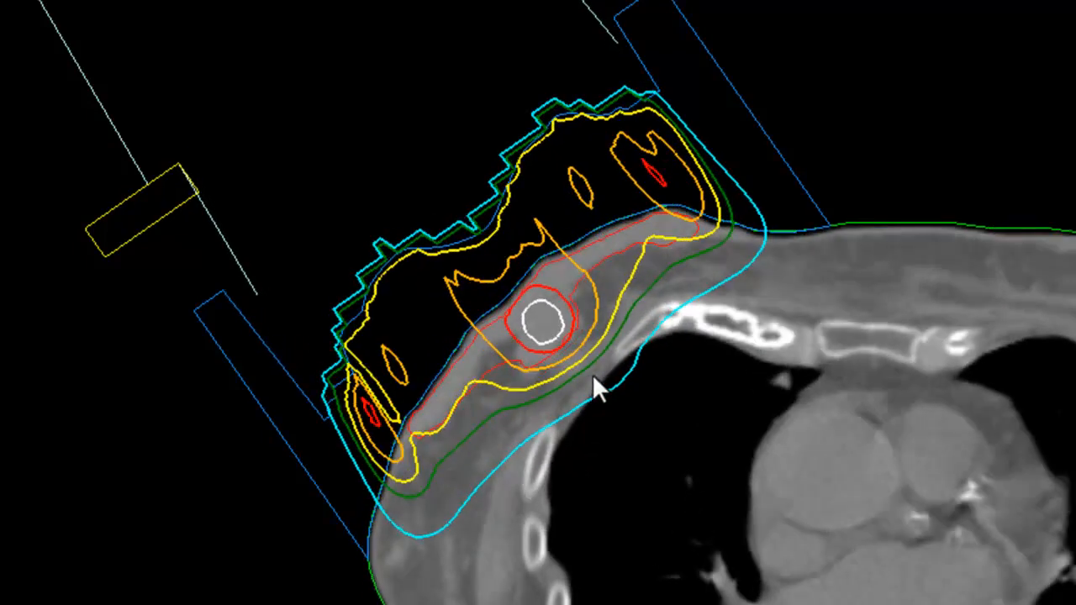
{"action": "scroll", "coordinate": [592, 376], "scroll_direction": "down", "scroll_amount": 2}
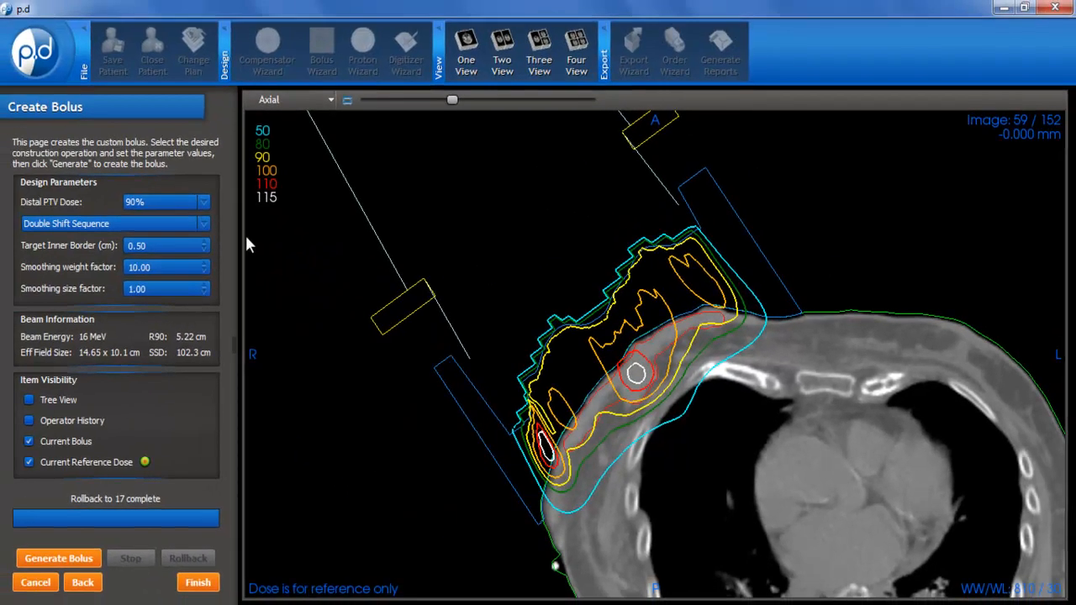
Step: Select Smooth as the bolus construction operation and set its smoothing weight factor to 2.00
{"action": "left_click", "coordinate": [199, 224]}
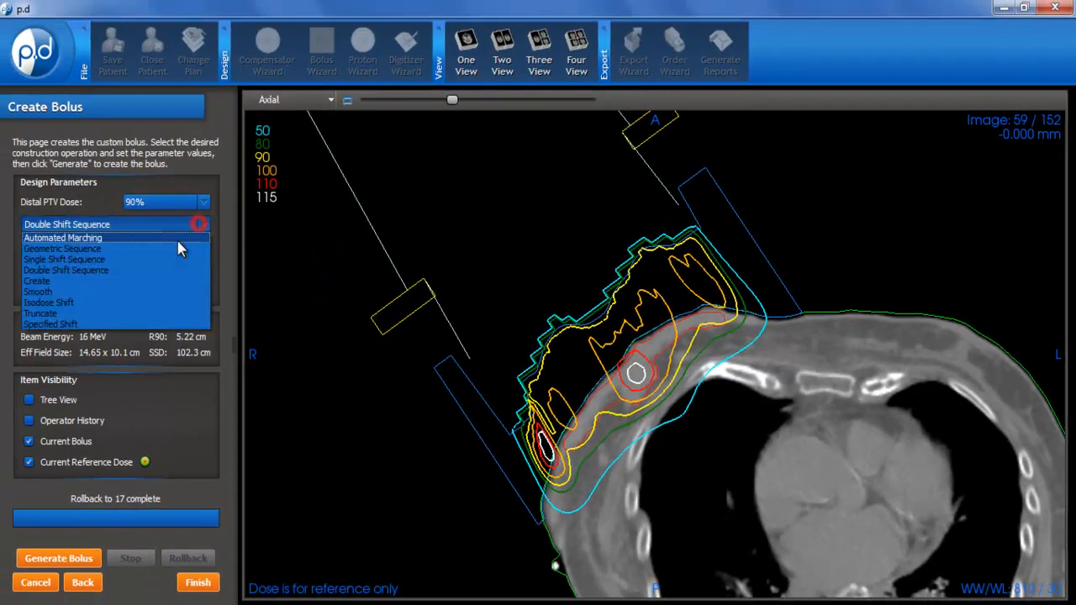
{"action": "left_click", "coordinate": [40, 292]}
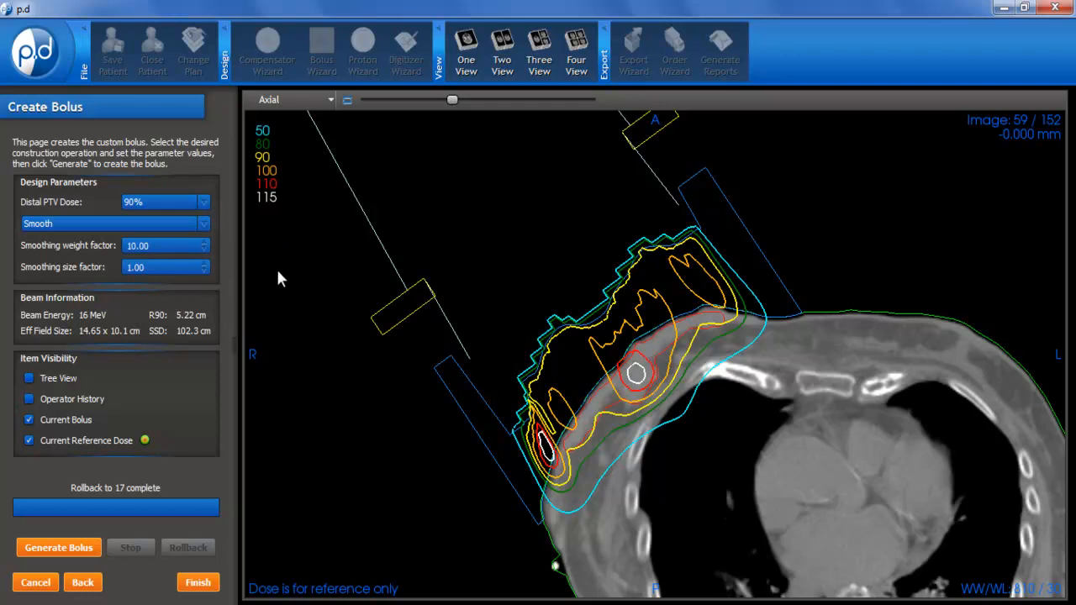
{"action": "left_click", "coordinate": [203, 251]}
{"action": "left_click", "coordinate": [204, 251]}
{"action": "left_click", "coordinate": [203, 251]}
{"action": "left_click", "coordinate": [204, 250]}
{"action": "left_click", "coordinate": [204, 250]}
{"action": "left_click", "coordinate": [203, 251]}
{"action": "left_click", "coordinate": [204, 250]}
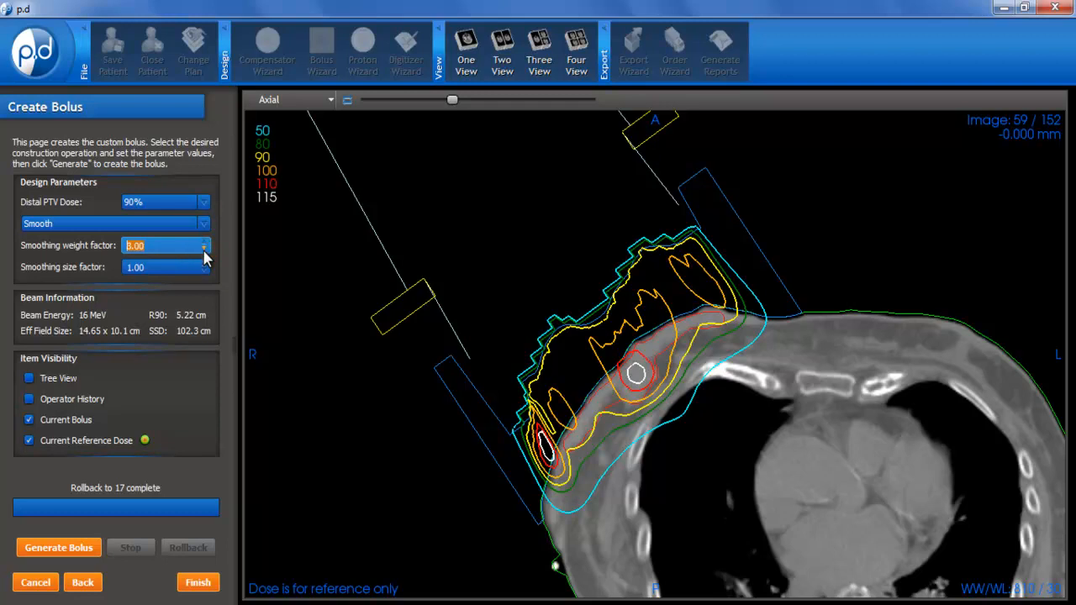
{"action": "left_click", "coordinate": [203, 250]}
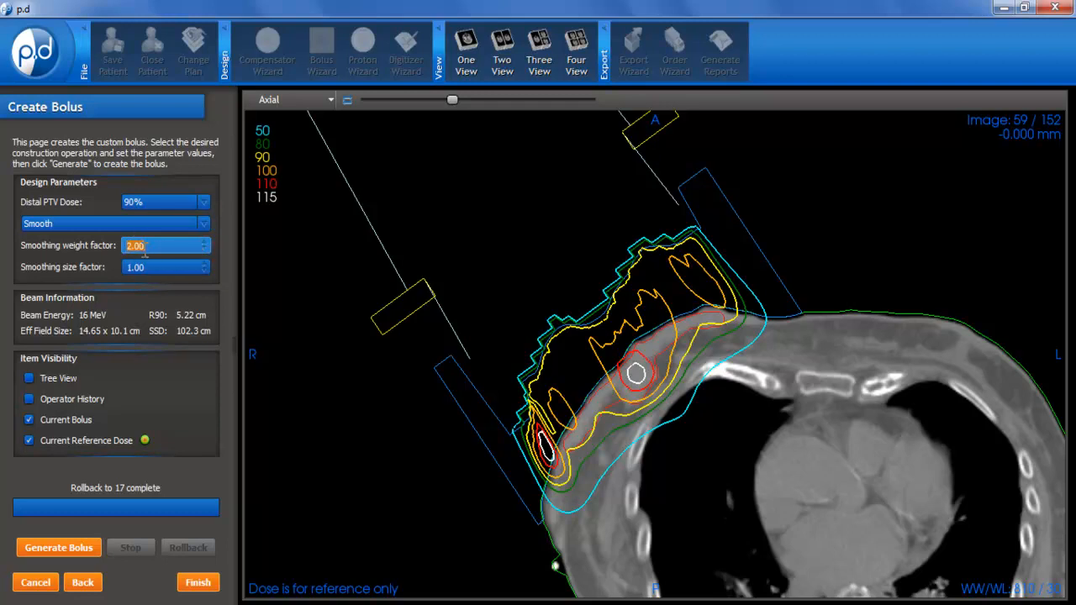
Step: Set the smoothing size factor to 2.00, generate the smoothed bolus and check its dose on axial images 57 to 65
{"action": "left_click", "coordinate": [202, 264]}
{"action": "left_click", "coordinate": [60, 548]}
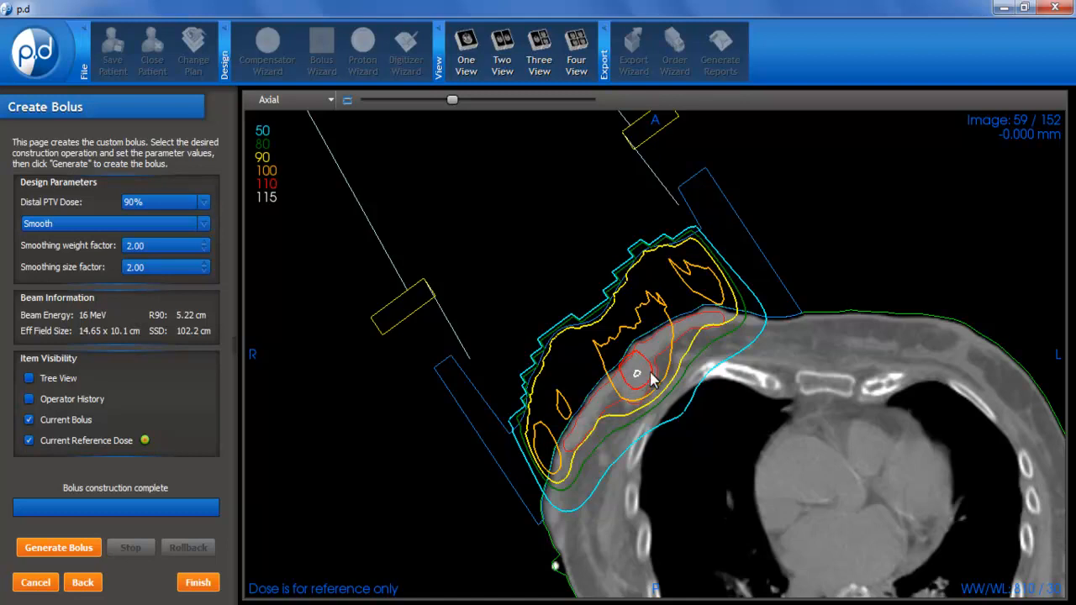
{"action": "scroll", "coordinate": [643, 376], "scroll_direction": "down", "scroll_amount": 1}
{"action": "scroll", "coordinate": [682, 386], "scroll_direction": "down", "scroll_amount": 3}
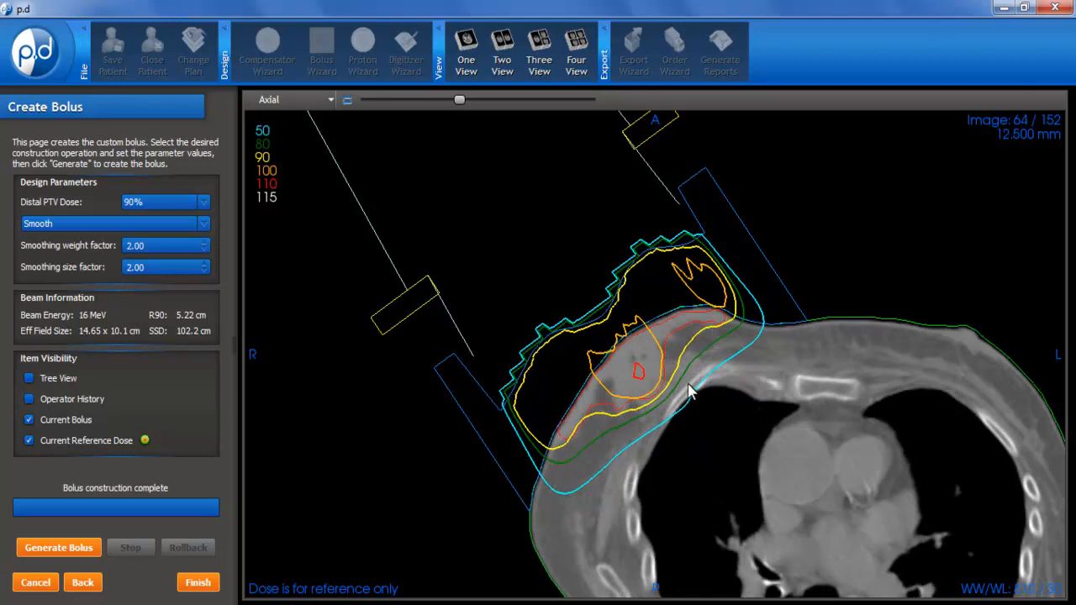
{"action": "scroll", "coordinate": [687, 391], "scroll_direction": "up", "scroll_amount": 6}
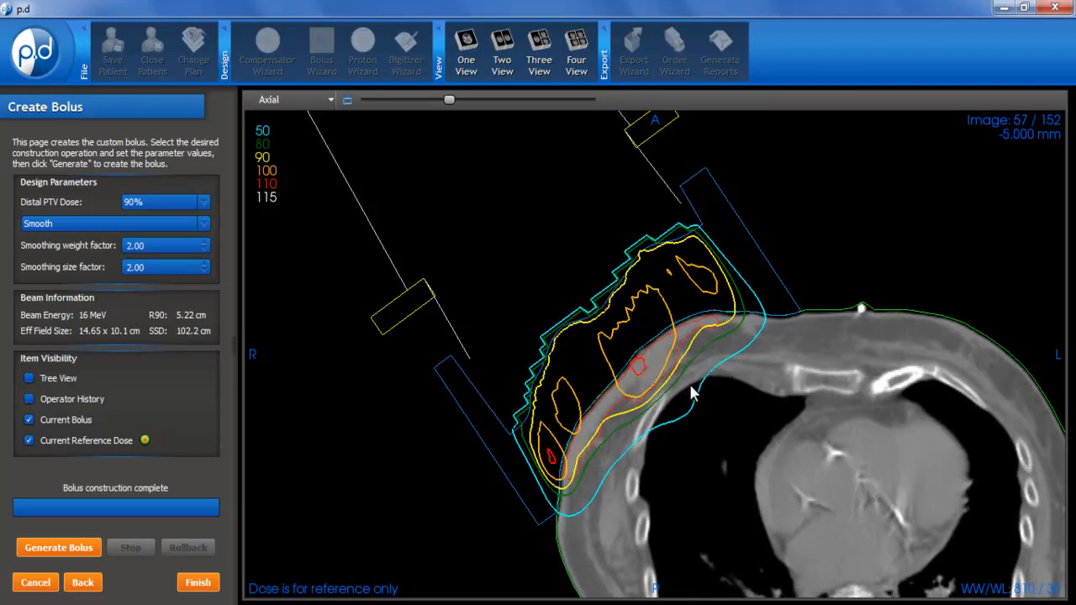
{"action": "scroll", "coordinate": [692, 395], "scroll_direction": "down", "scroll_amount": 3}
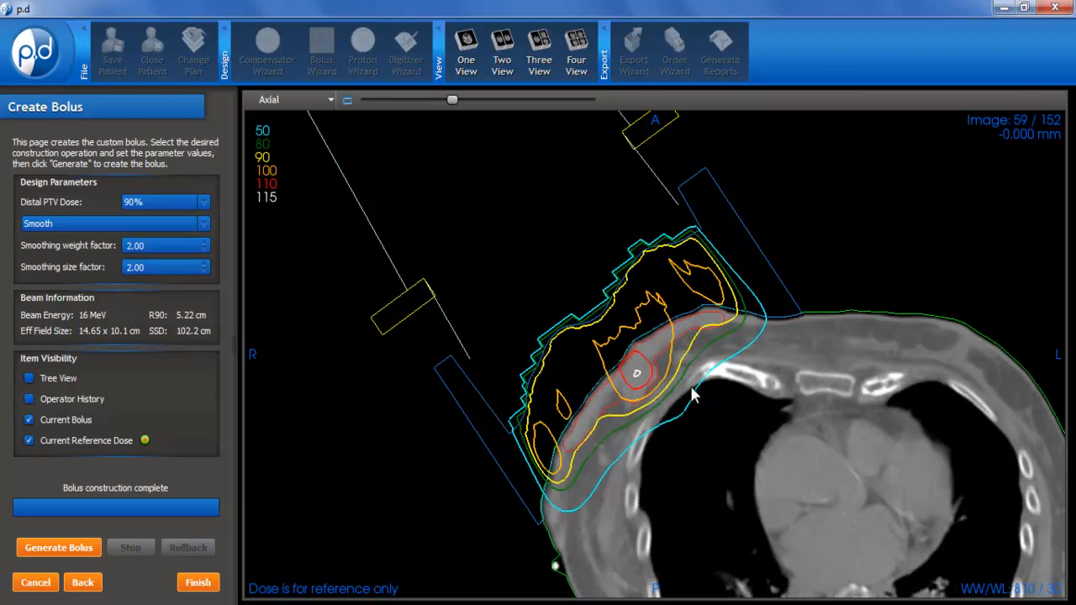
{"action": "scroll", "coordinate": [691, 396], "scroll_direction": "down", "scroll_amount": 5}
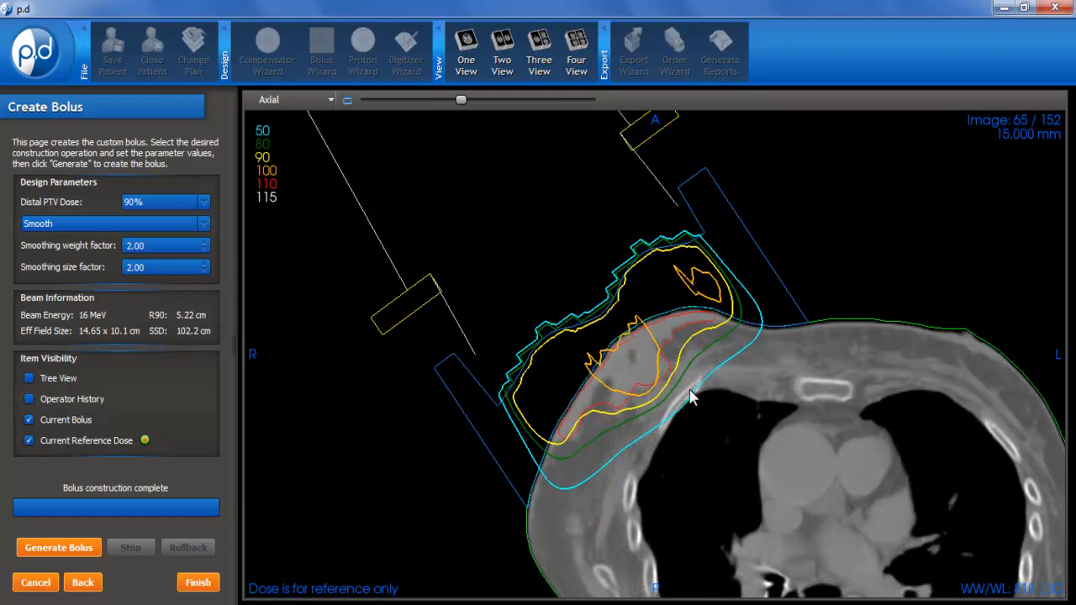
{"action": "scroll", "coordinate": [689, 396], "scroll_direction": "up", "scroll_amount": 2}
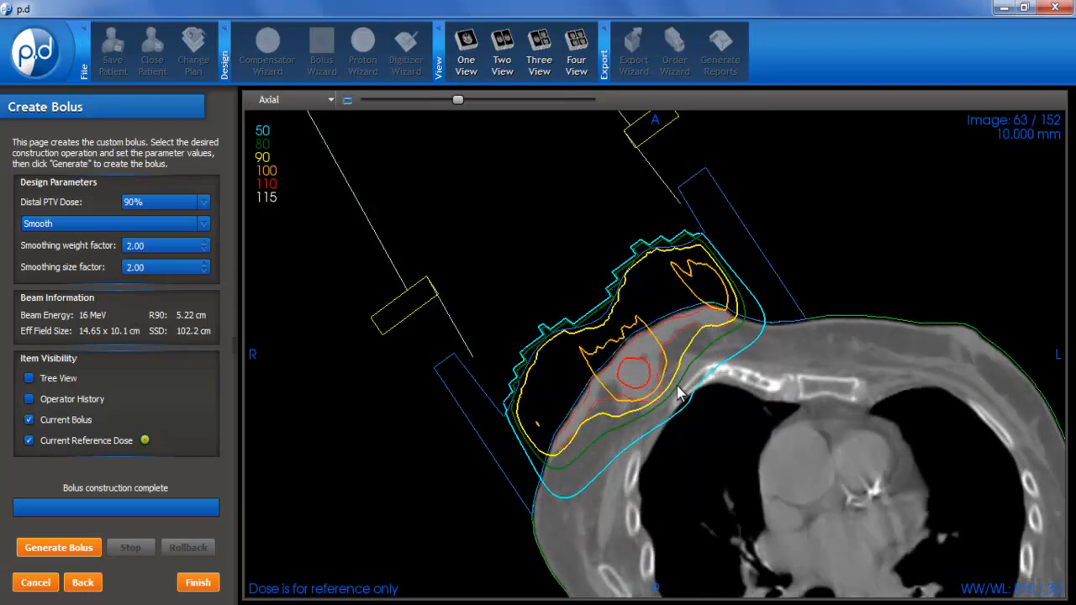
{"action": "scroll", "coordinate": [660, 406], "scroll_direction": "up", "scroll_amount": 3}
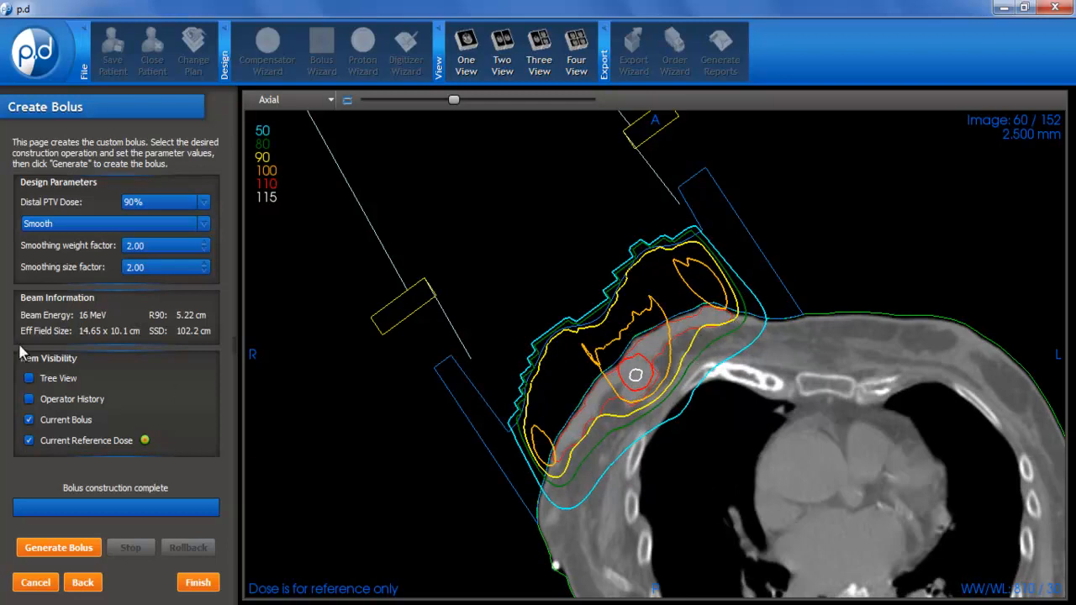
Step: Show the operator history and compare Smooth entry 23 with Hot Spot Damping entry 17 on the axial slices around image 60
{"action": "left_click", "coordinate": [29, 399]}
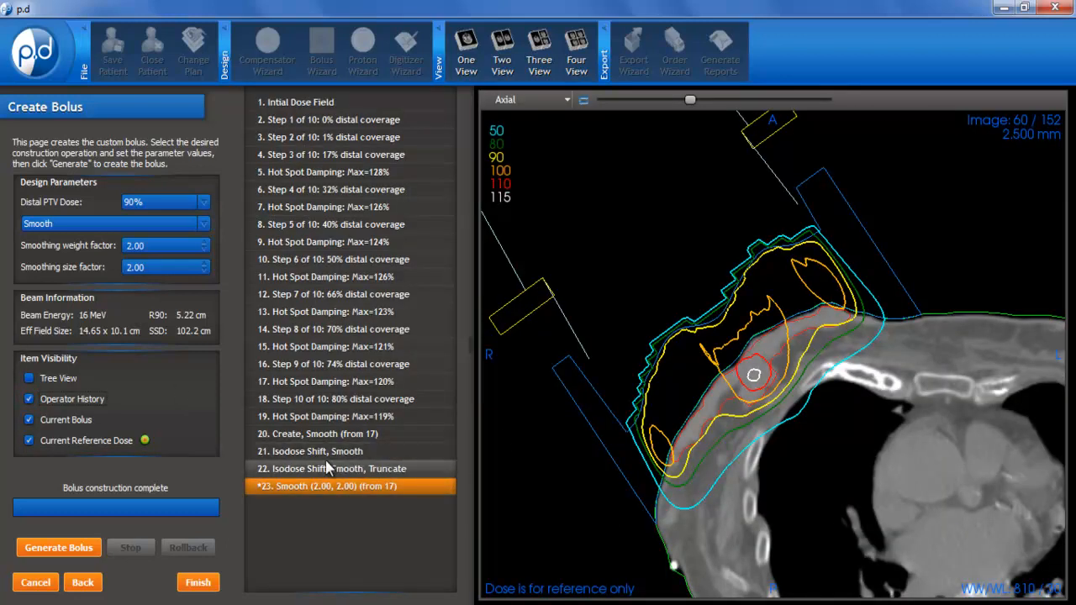
{"action": "left_click", "coordinate": [301, 385]}
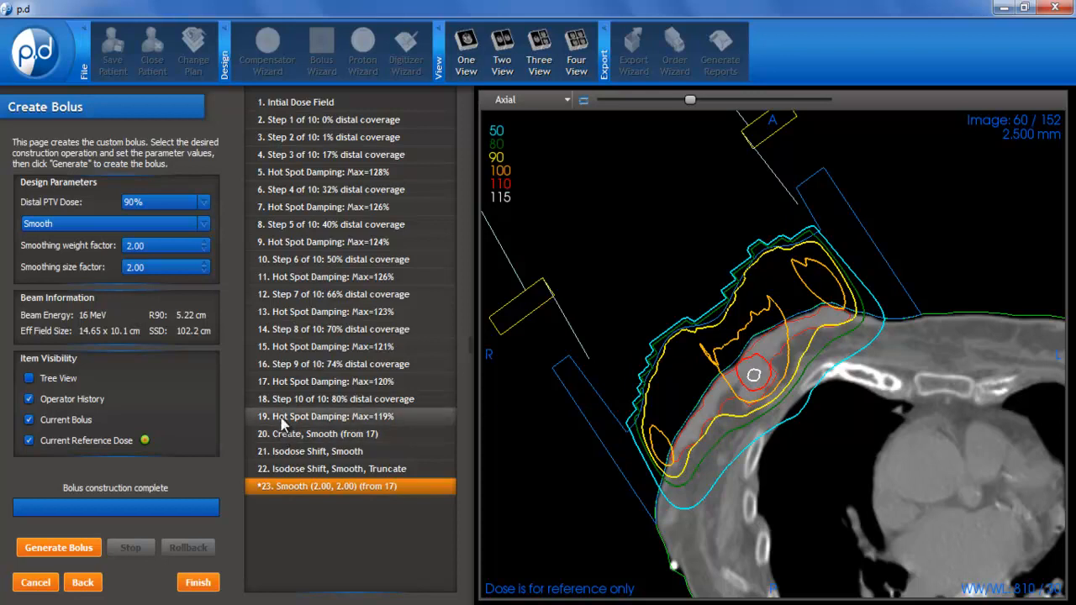
{"action": "left_click", "coordinate": [281, 380]}
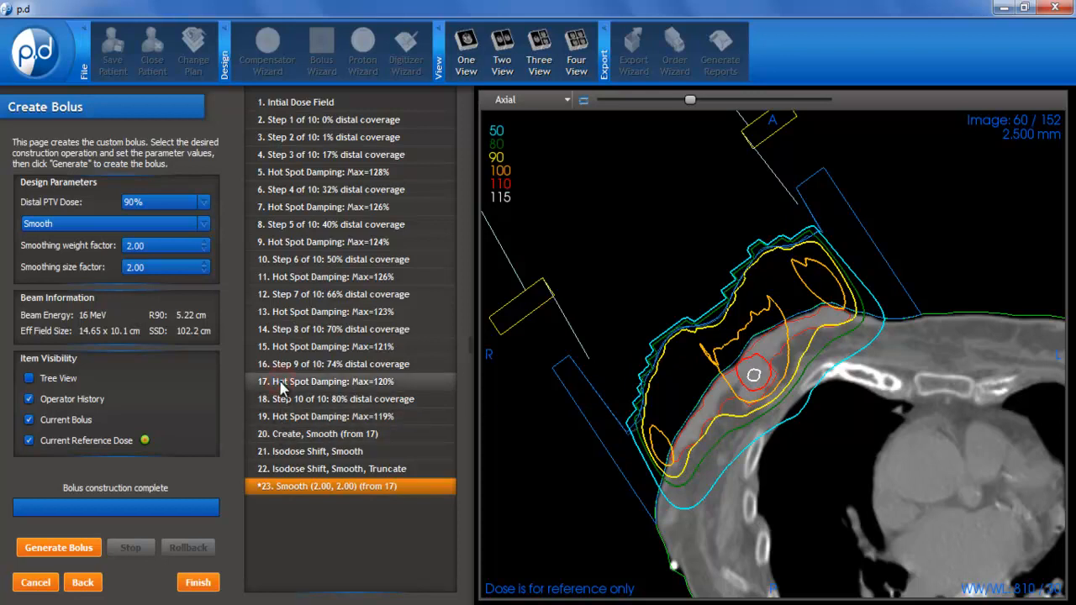
{"action": "left_click", "coordinate": [284, 486]}
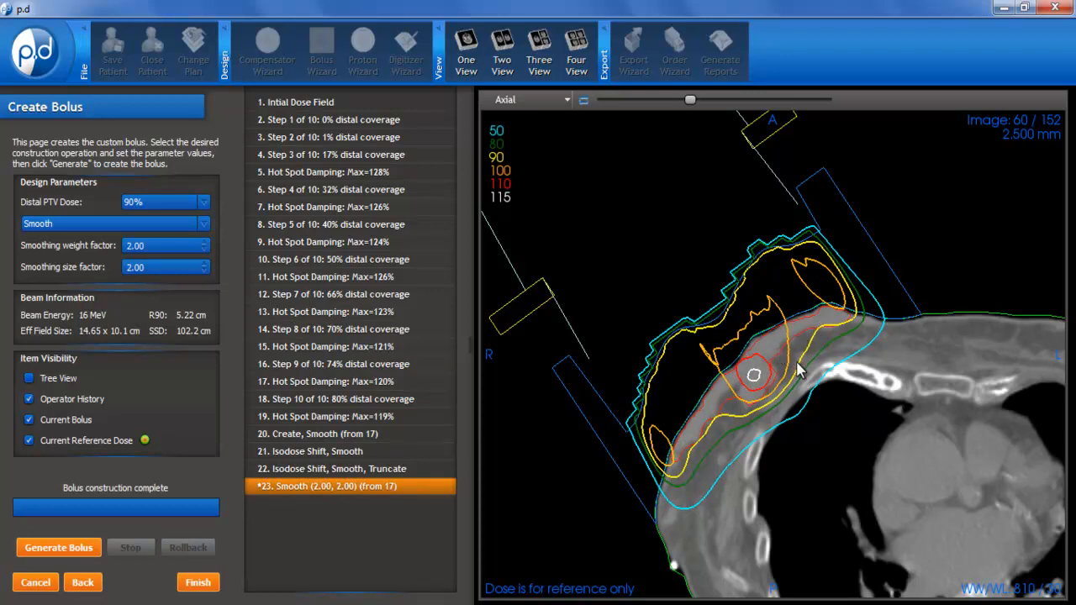
{"action": "scroll", "coordinate": [781, 391], "scroll_direction": "down", "scroll_amount": 2}
{"action": "scroll", "coordinate": [786, 395], "scroll_direction": "up", "scroll_amount": 1}
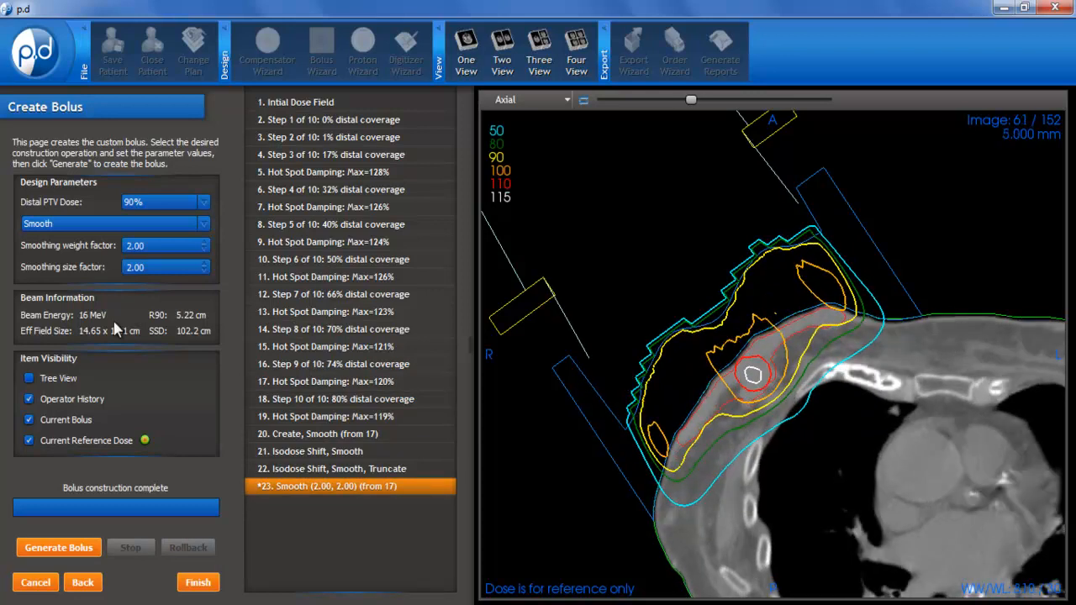
Step: Raise the smoothing weight factor to 4.00 and roll the bolus back to Hot Spot Damping entry 17
{"action": "left_click", "coordinate": [204, 245]}
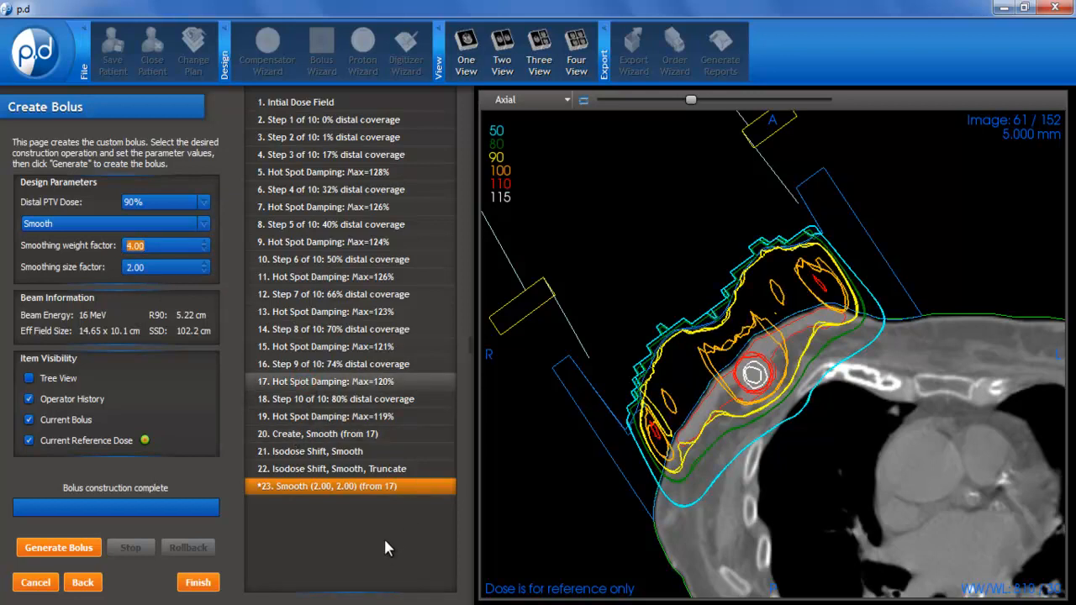
{"action": "left_click", "coordinate": [324, 381]}
{"action": "left_click", "coordinate": [188, 547]}
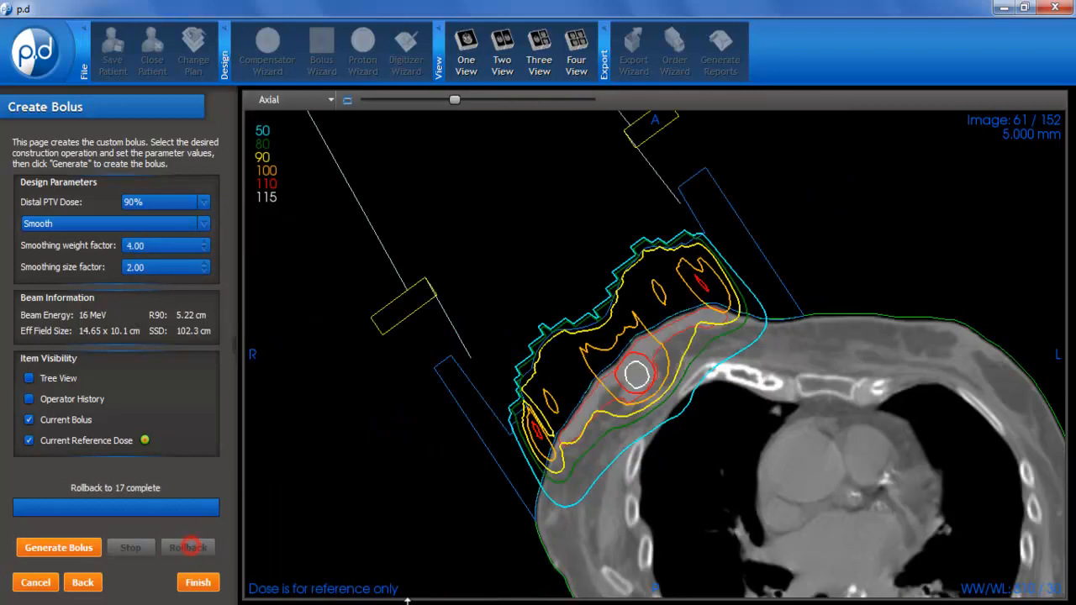
Step: Set the smoothing weight factor to 1.00 and generate the smoothed bolus from the rolled-back entry
{"action": "left_click", "coordinate": [203, 250]}
{"action": "left_click", "coordinate": [203, 250]}
{"action": "left_click", "coordinate": [202, 249]}
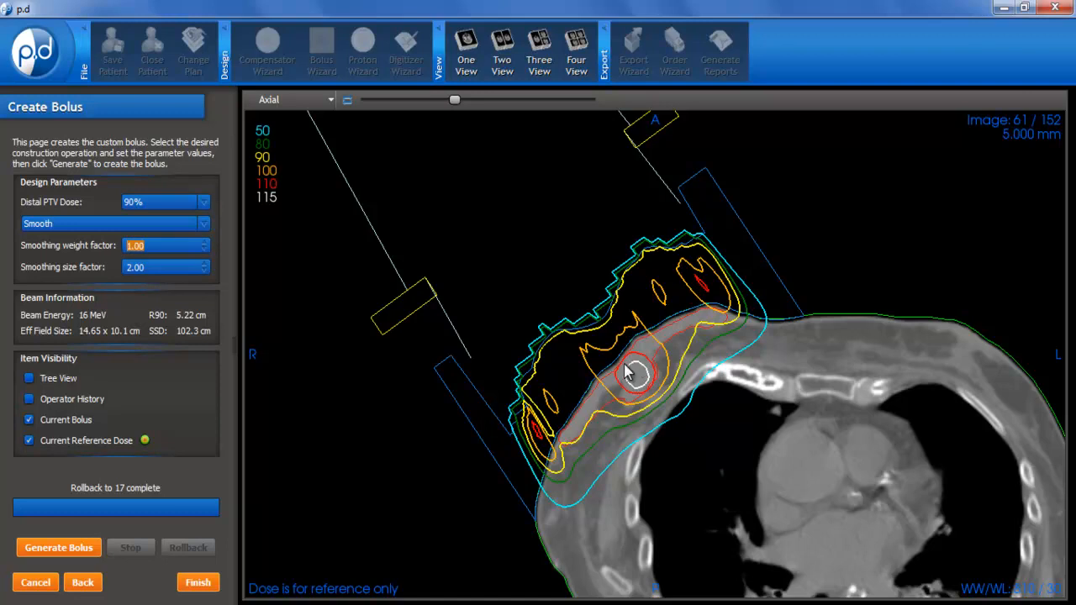
{"action": "left_click", "coordinate": [67, 549]}
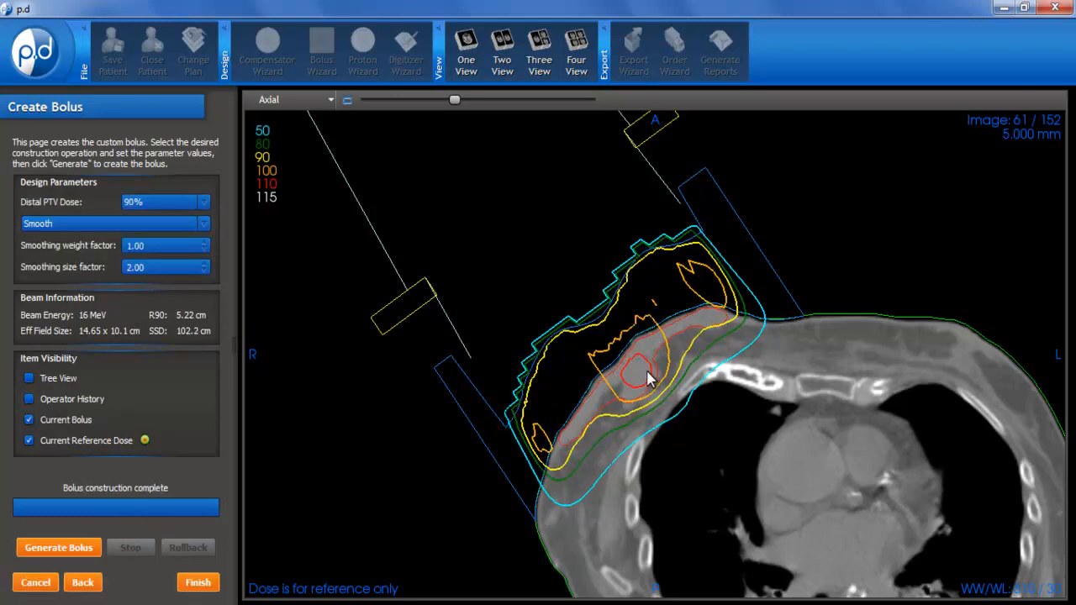
Step: Examine the hot spots and 90% target coverage of the newly smoothed bolus on axial images 56 to 67
{"action": "scroll", "coordinate": [655, 379], "scroll_direction": "down", "scroll_amount": 3}
{"action": "scroll", "coordinate": [656, 380], "scroll_direction": "down", "scroll_amount": 4}
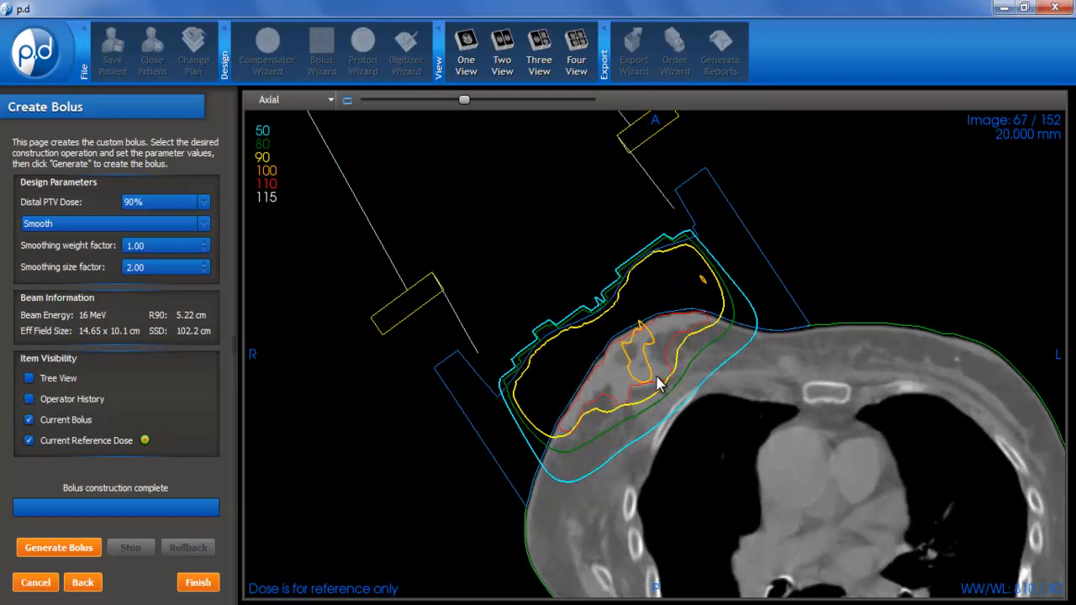
{"action": "scroll", "coordinate": [657, 384], "scroll_direction": "down", "scroll_amount": 7}
{"action": "scroll", "coordinate": [663, 385], "scroll_direction": "down", "scroll_amount": 4}
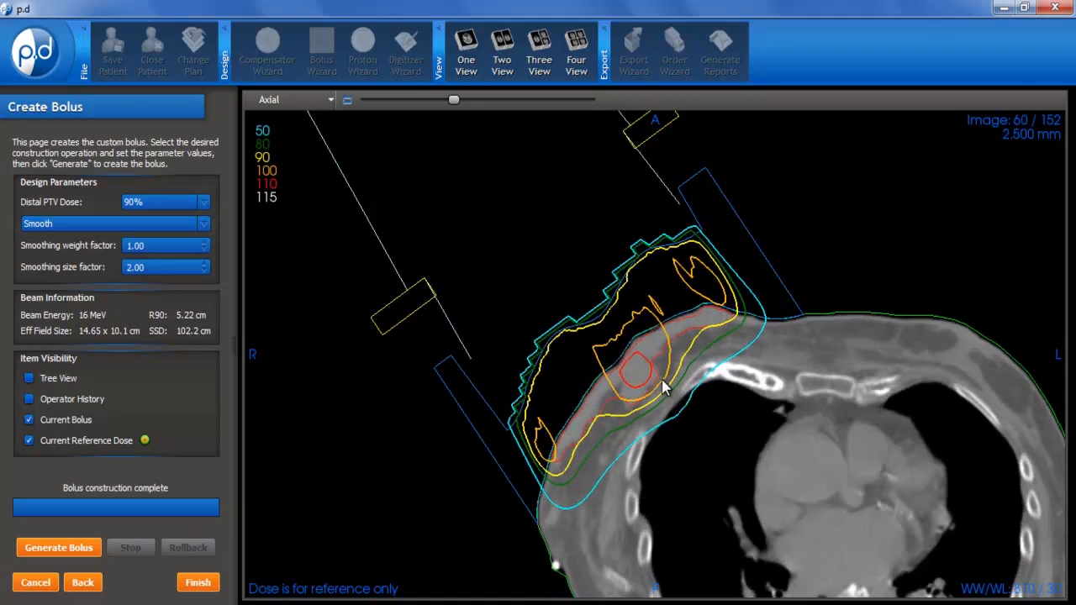
{"action": "scroll", "coordinate": [669, 388], "scroll_direction": "down", "scroll_amount": 5}
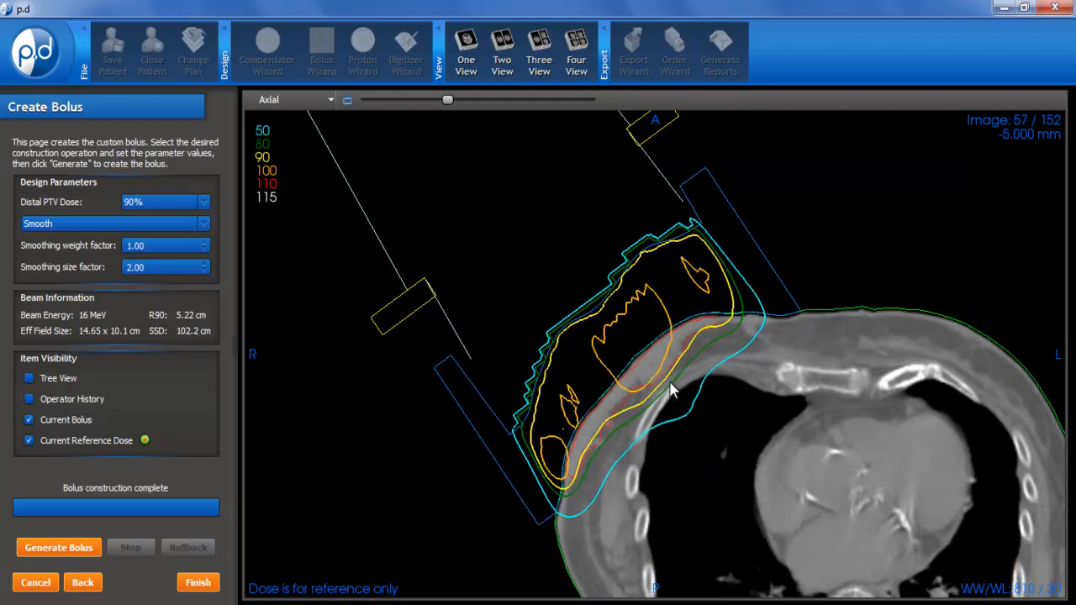
{"action": "scroll", "coordinate": [669, 380], "scroll_direction": "down", "scroll_amount": 2}
{"action": "scroll", "coordinate": [669, 378], "scroll_direction": "up", "scroll_amount": 4}
{"action": "scroll", "coordinate": [666, 376], "scroll_direction": "up", "scroll_amount": 7}
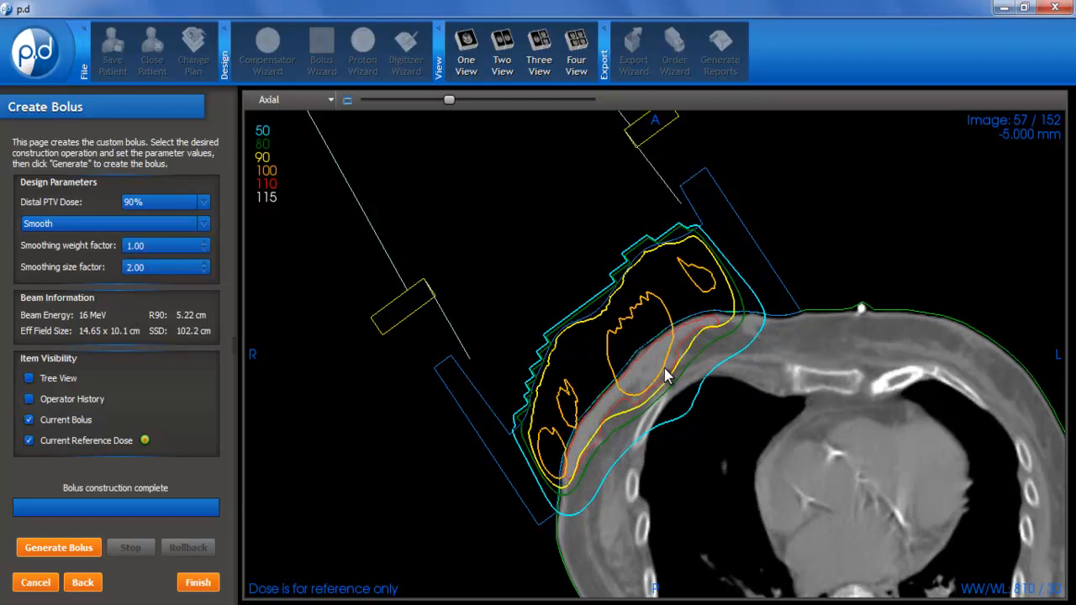
{"action": "scroll", "coordinate": [672, 376], "scroll_direction": "up", "scroll_amount": 6}
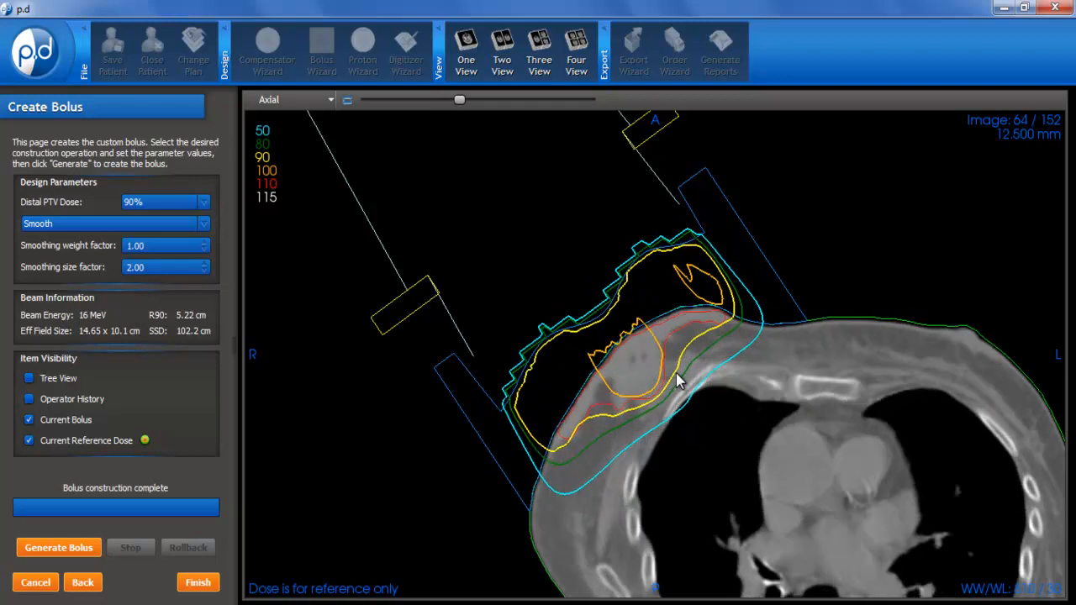
{"action": "scroll", "coordinate": [676, 374], "scroll_direction": "down", "scroll_amount": 7}
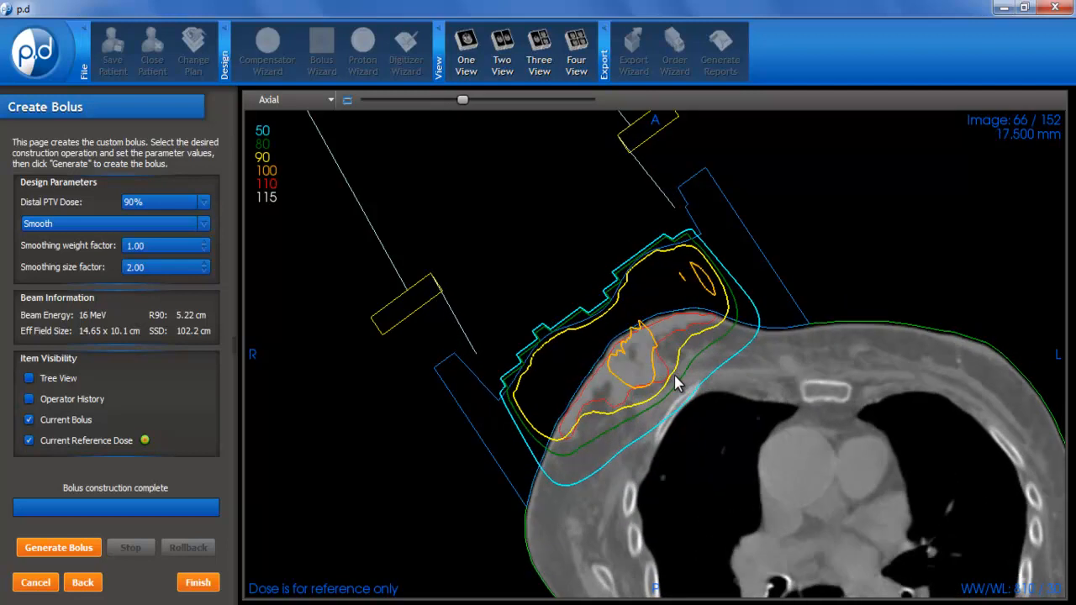
{"action": "scroll", "coordinate": [677, 378], "scroll_direction": "down", "scroll_amount": 5}
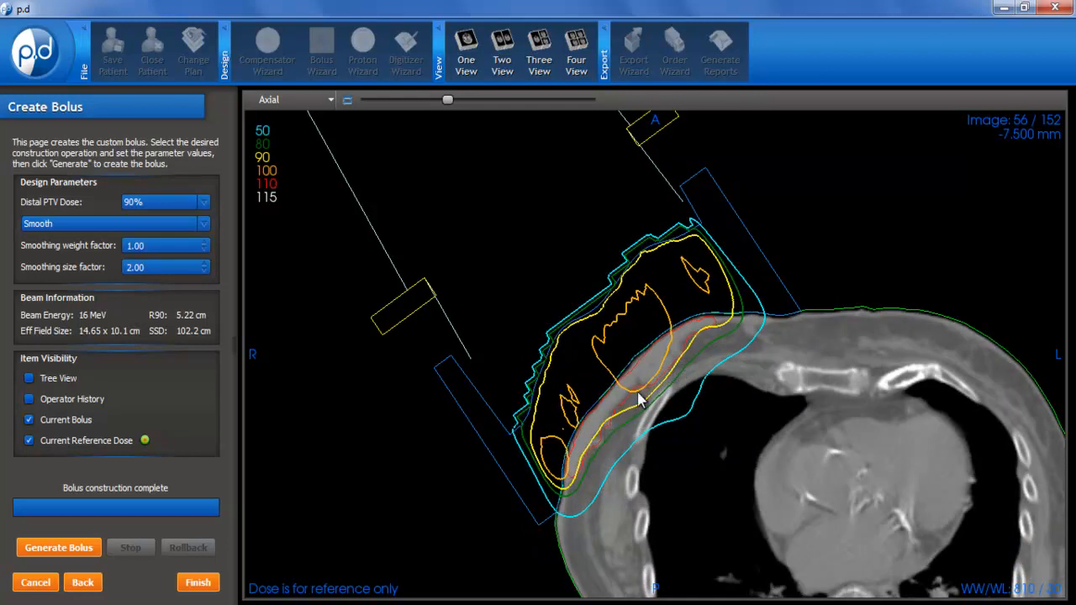
{"action": "scroll", "coordinate": [651, 393], "scroll_direction": "up", "scroll_amount": 5}
{"action": "scroll", "coordinate": [659, 393], "scroll_direction": "down", "scroll_amount": 5}
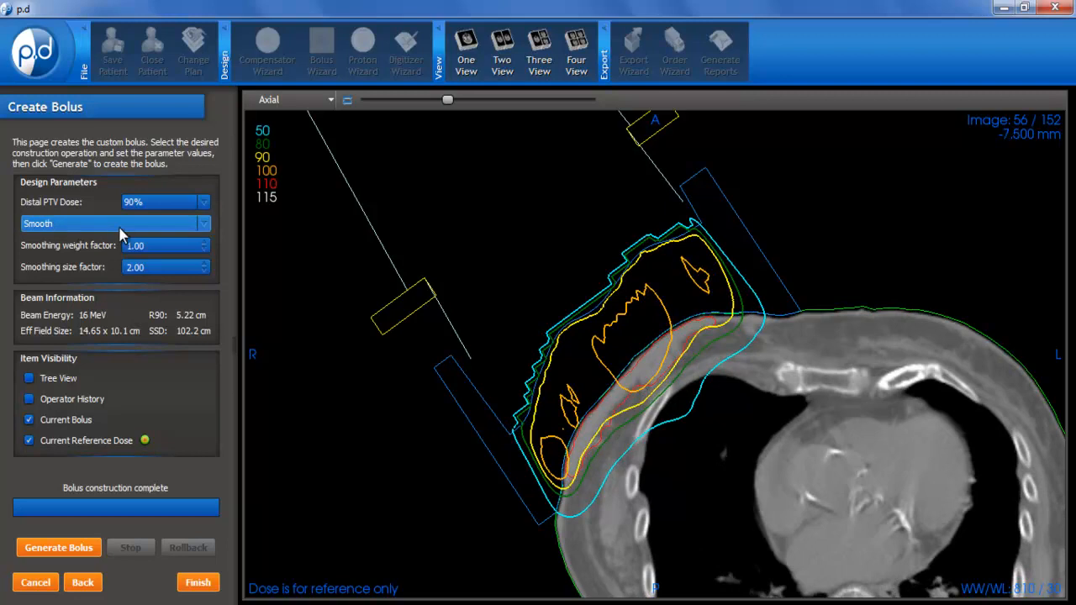
Step: Select Specified Shift as the bolus construction operation
{"action": "left_click", "coordinate": [204, 223]}
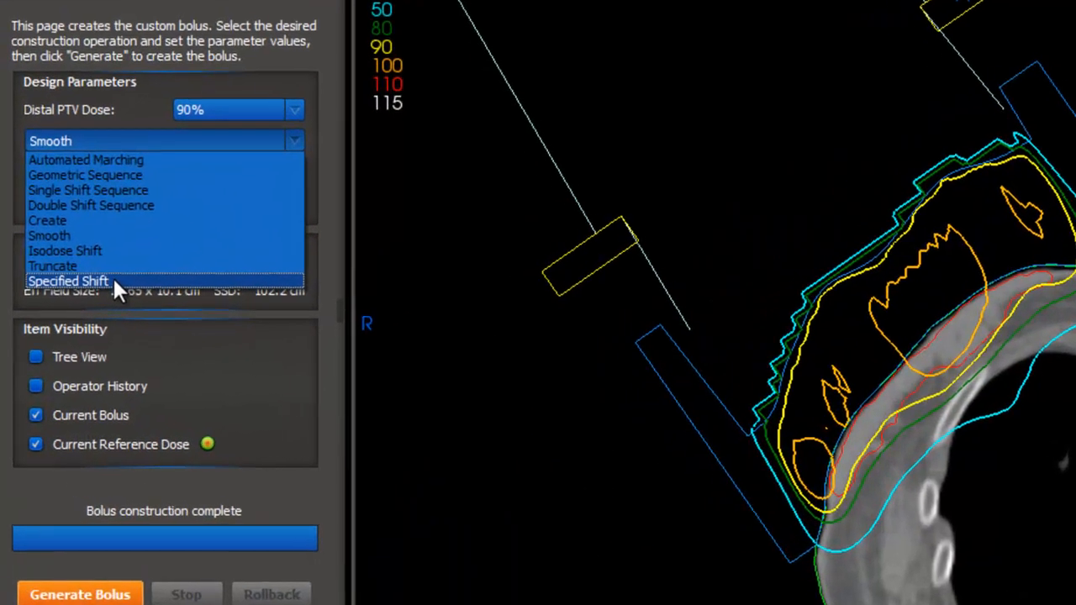
{"action": "left_click", "coordinate": [115, 280]}
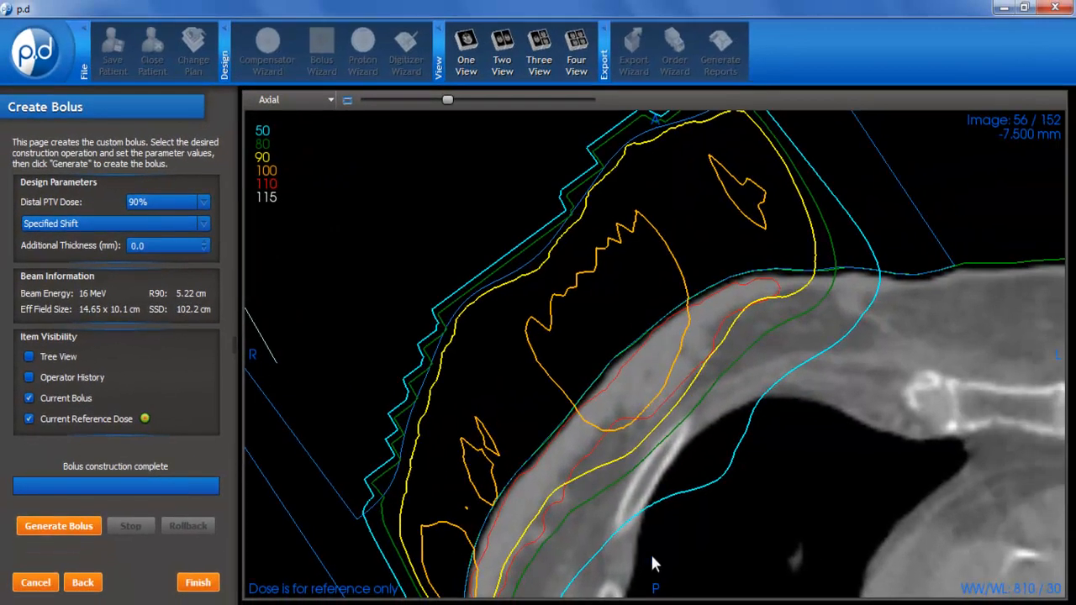
Step: Measure the distance between the 90% isodose line and the distal target edge on axial image 56, and clear the measurement
{"action": "right_click_drag", "start_coordinate": [651, 556], "coordinate": [644, 503]}
{"action": "middle_click_drag", "start_coordinate": [631, 512], "coordinate": [762, 269]}
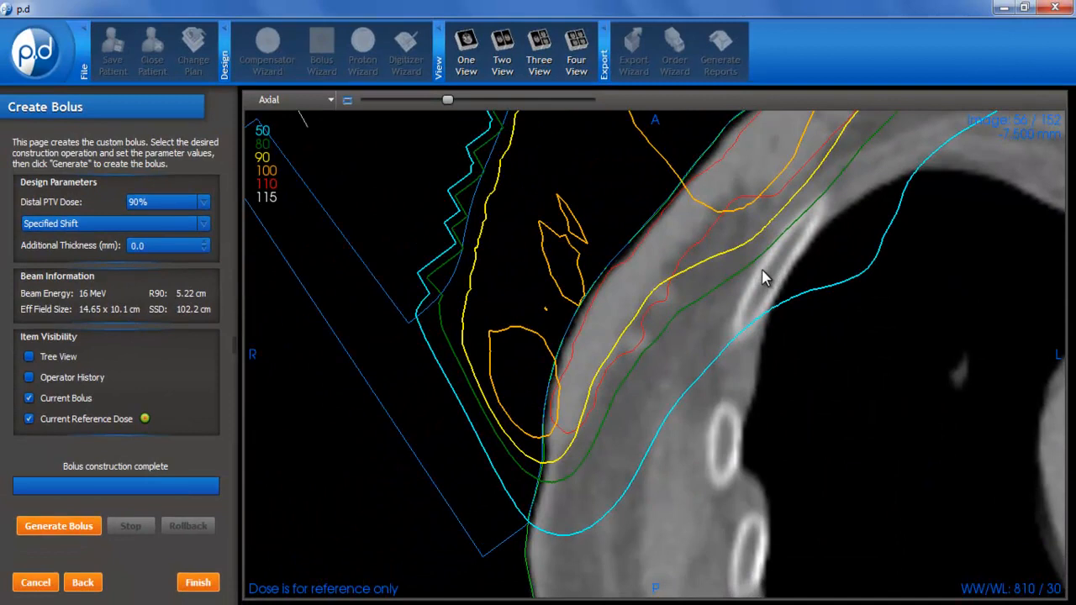
{"action": "right_click", "coordinate": [634, 328]}
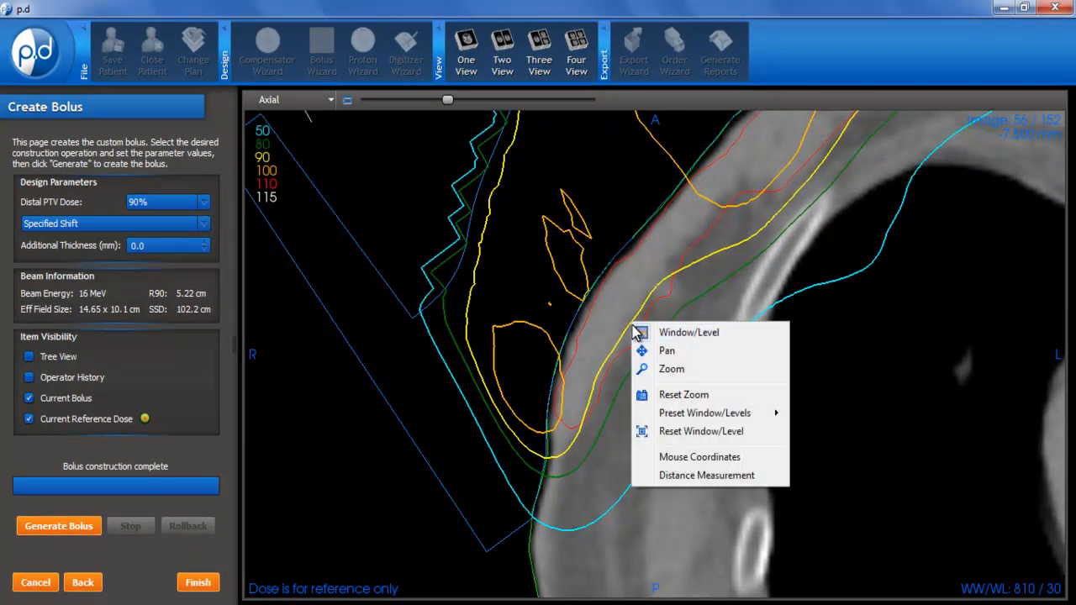
{"action": "left_click", "coordinate": [694, 475]}
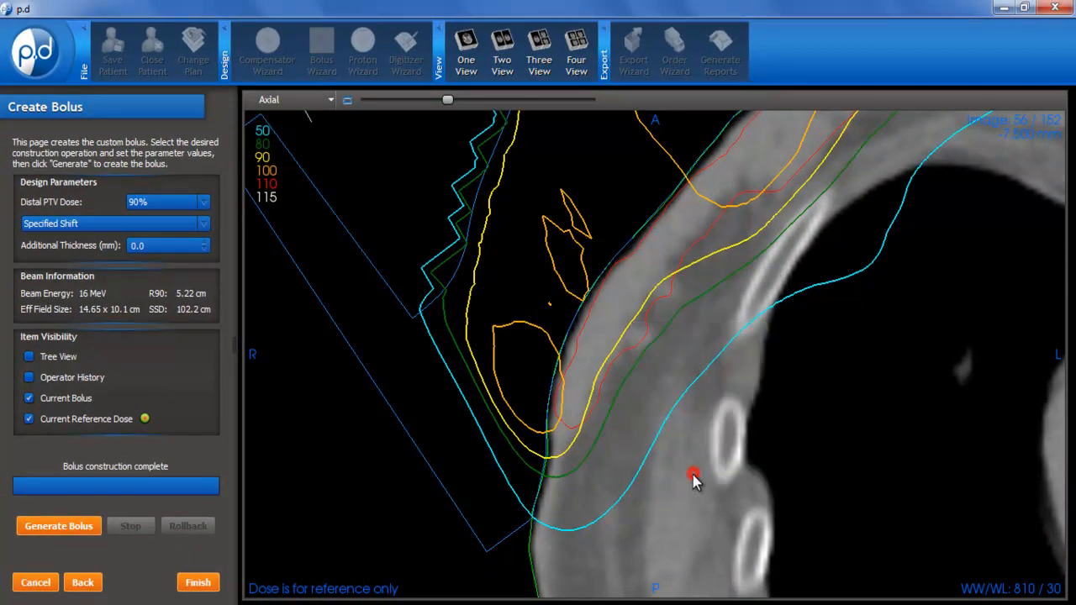
{"action": "mouse_move", "coordinate": [632, 330]}
{"action": "left_mouse_down"}
{"action": "mouse_move", "coordinate": [643, 344]}
{"action": "mouse_move", "coordinate": [636, 338]}
{"action": "left_mouse_up"}
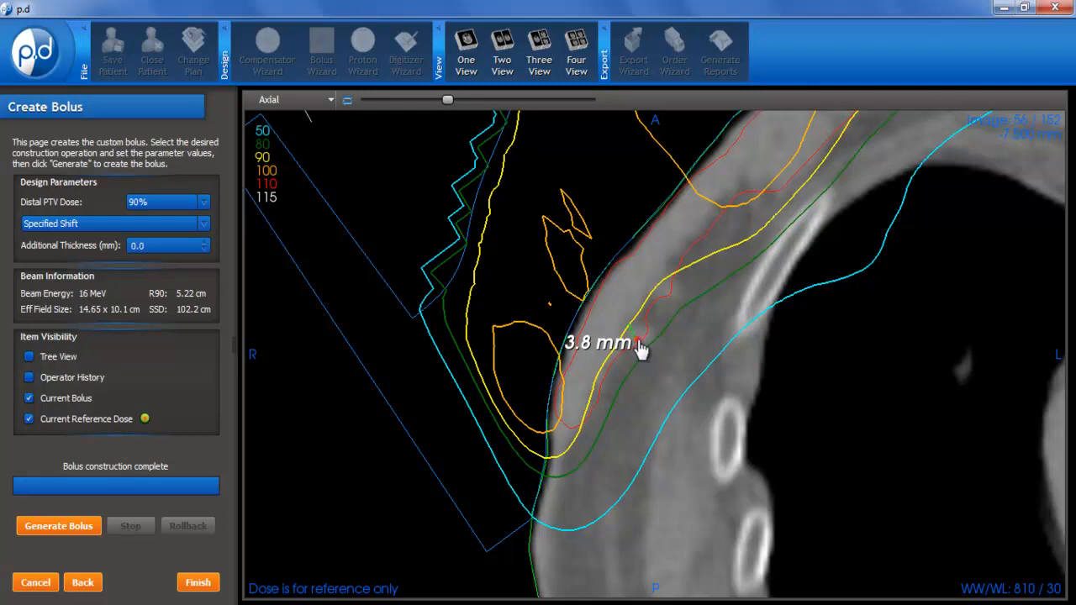
{"action": "right_click", "coordinate": [693, 327]}
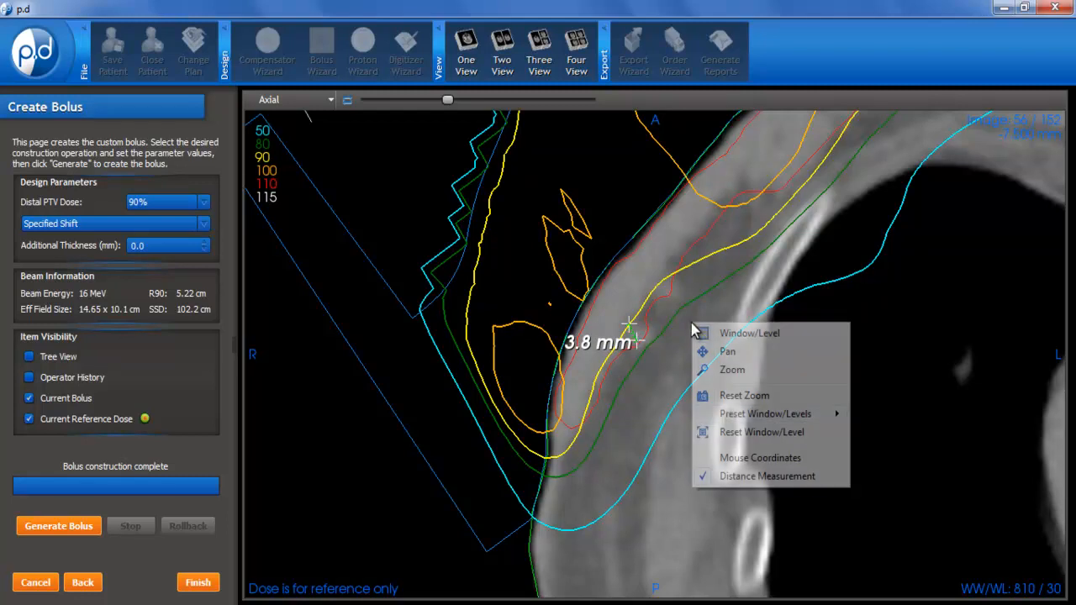
{"action": "left_click", "coordinate": [732, 477]}
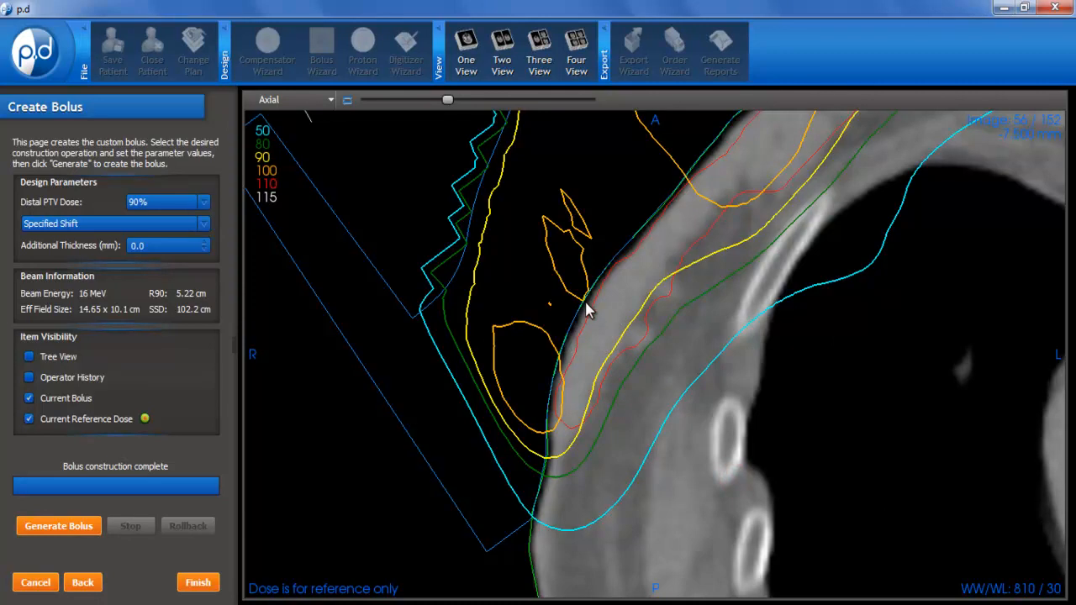
{"action": "left_click_drag", "start_coordinate": [599, 315], "coordinate": [632, 513]}
{"action": "left_click_drag", "start_coordinate": [644, 342], "coordinate": [595, 426], "text": "ctrl"}
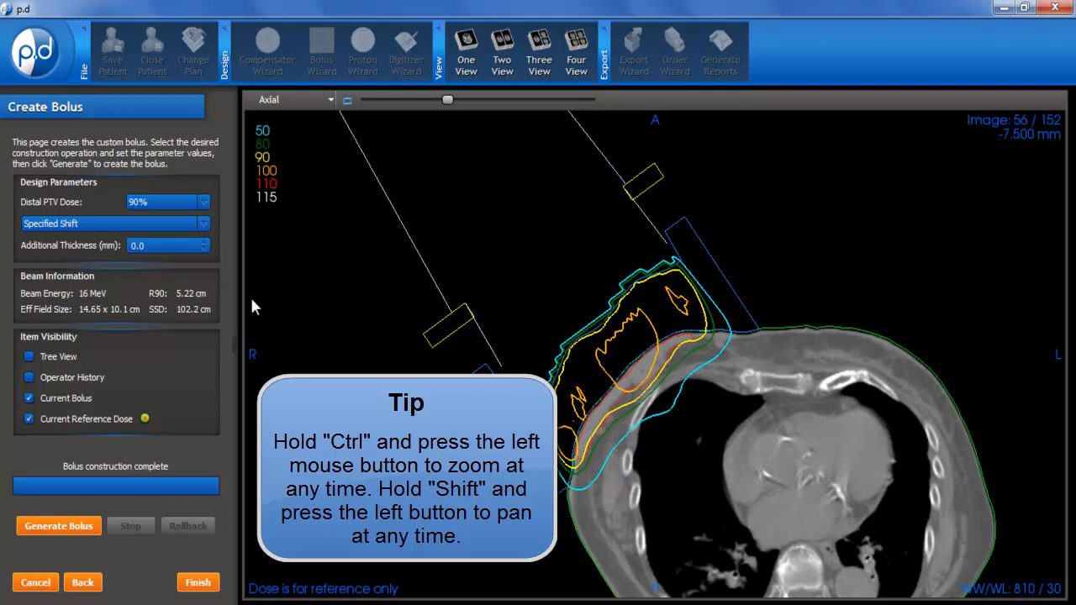
Step: Set the Specified Shift additional thickness to -2.0 mm
{"action": "left_click", "coordinate": [203, 250]}
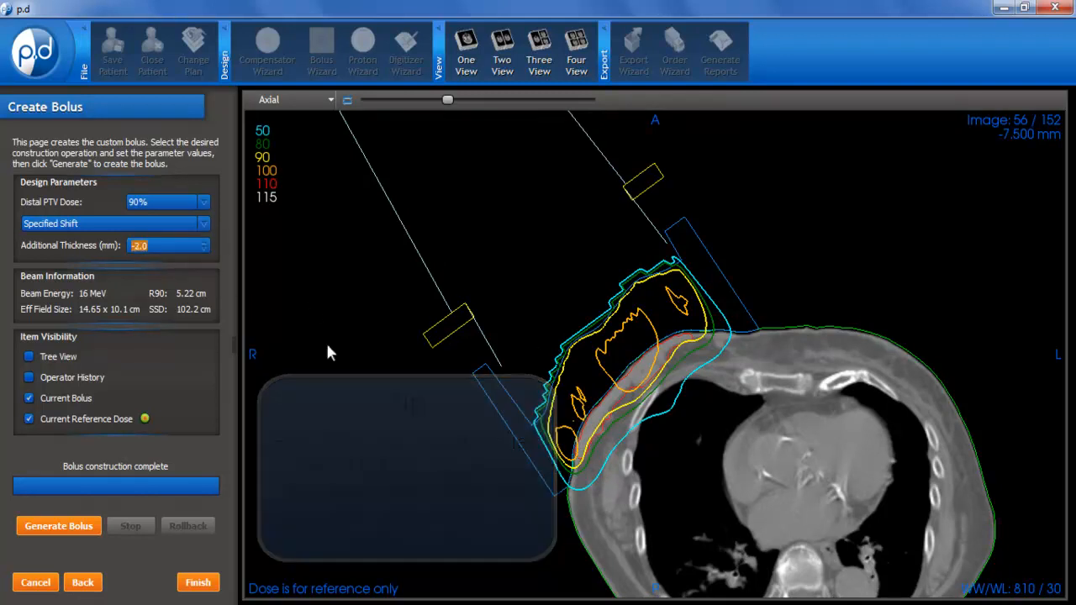
{"action": "right_click_drag", "start_coordinate": [619, 479], "coordinate": [632, 374]}
{"action": "middle_click_drag", "start_coordinate": [667, 470], "coordinate": [696, 434]}
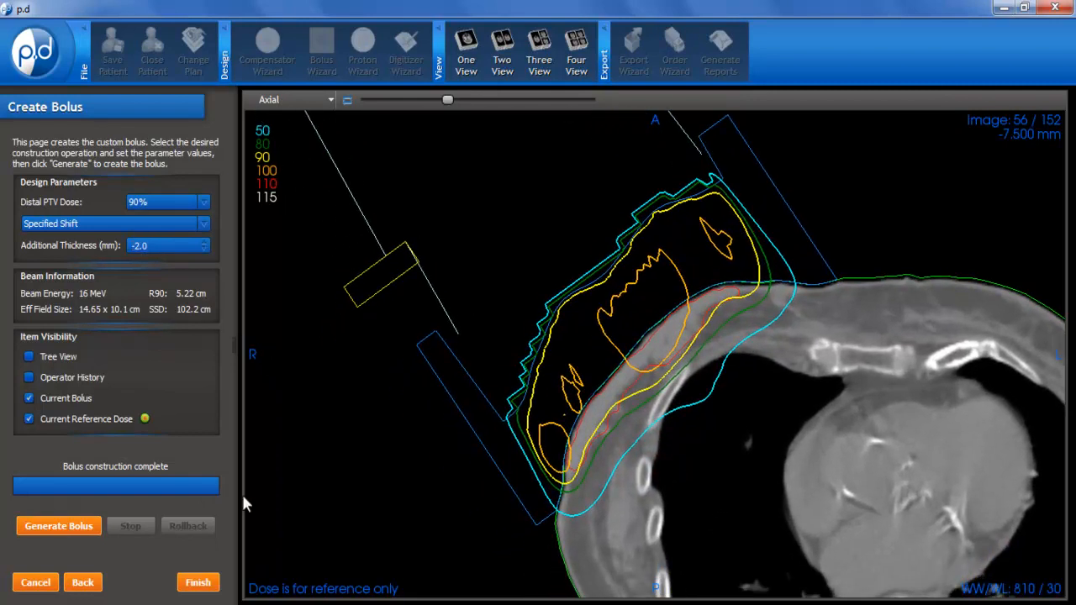
Step: Generate the bolus with the -2.0 mm Specified Shift and check its 90% target coverage and hot spots on axial images 56 to 64
{"action": "left_click", "coordinate": [59, 529]}
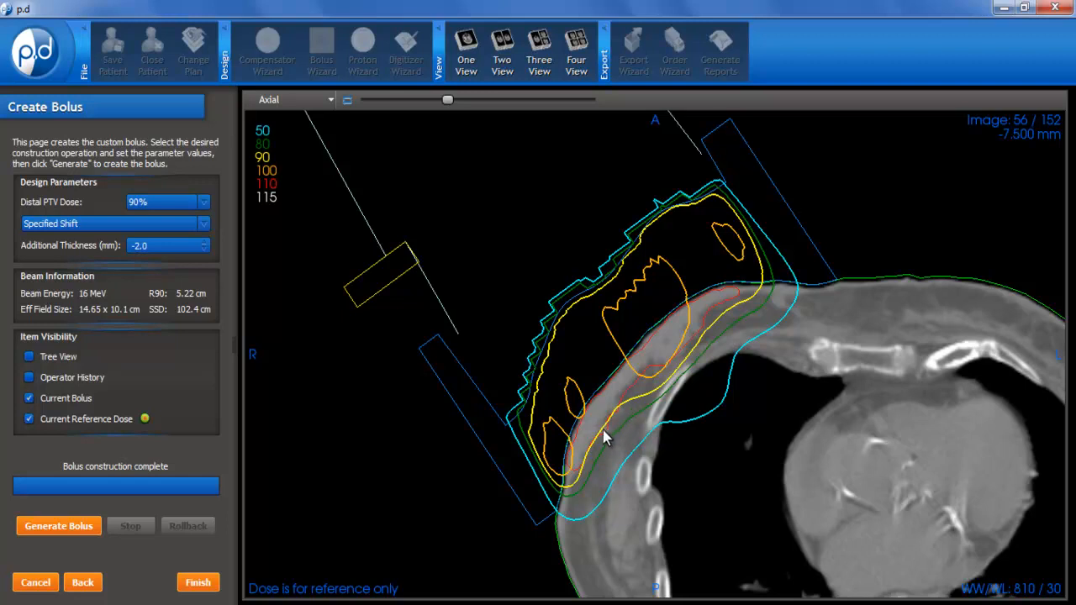
{"action": "scroll", "coordinate": [662, 426], "scroll_direction": "down", "scroll_amount": 3}
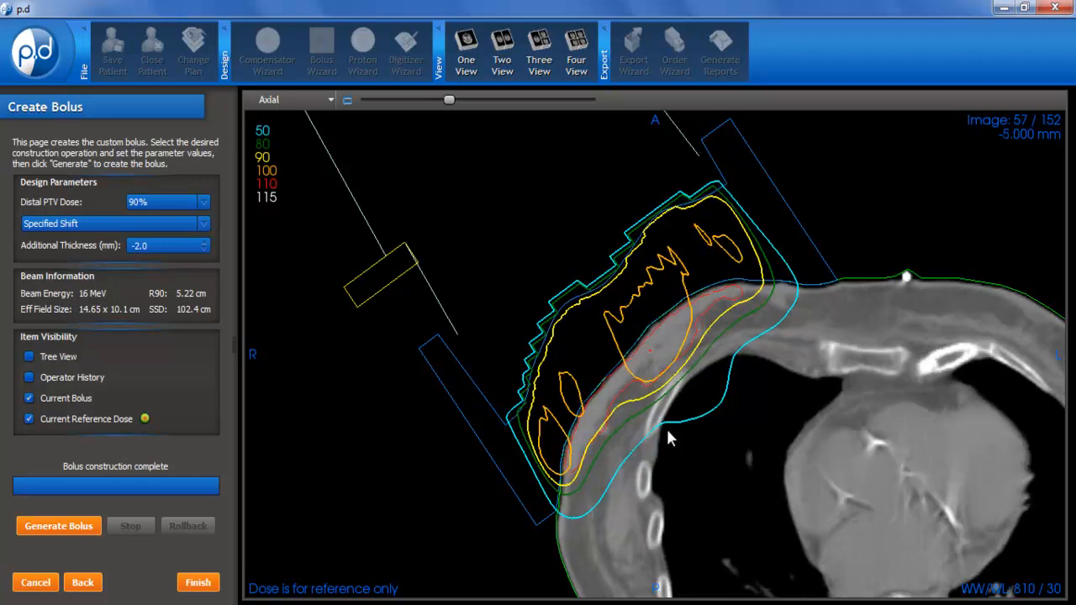
{"action": "scroll", "coordinate": [639, 407], "scroll_direction": "down", "scroll_amount": 5}
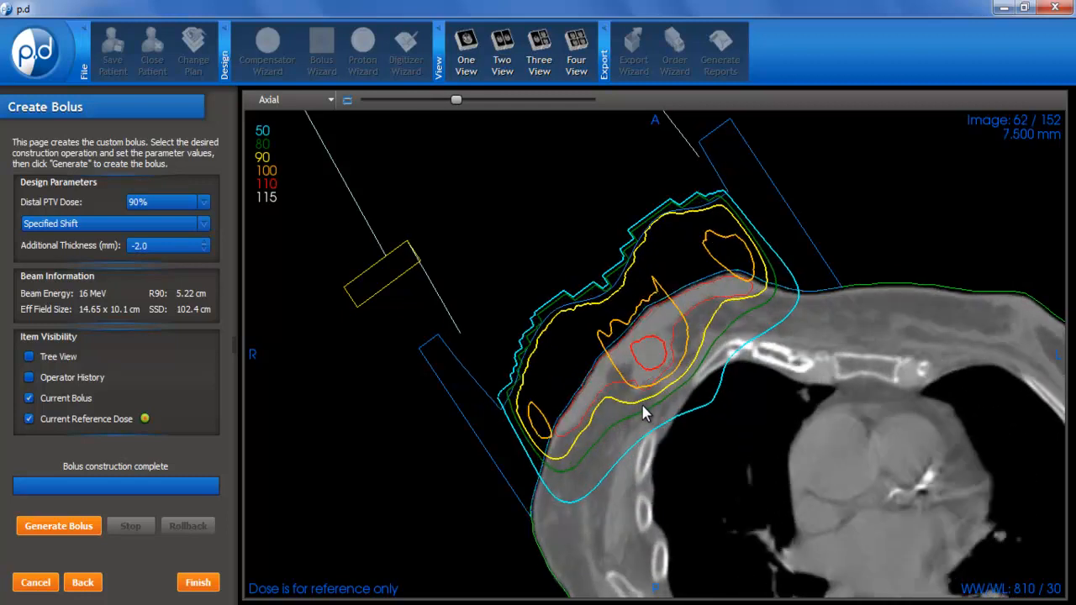
{"action": "scroll", "coordinate": [641, 407], "scroll_direction": "down", "scroll_amount": 1}
{"action": "scroll", "coordinate": [640, 407], "scroll_direction": "up", "scroll_amount": 7}
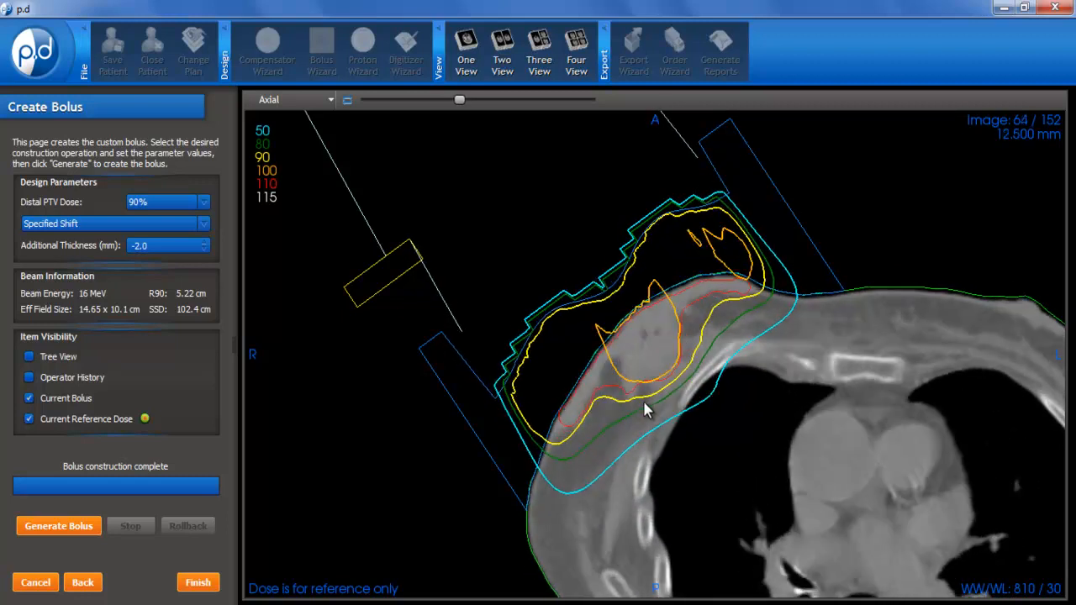
{"action": "scroll", "coordinate": [642, 398], "scroll_direction": "up", "scroll_amount": 2}
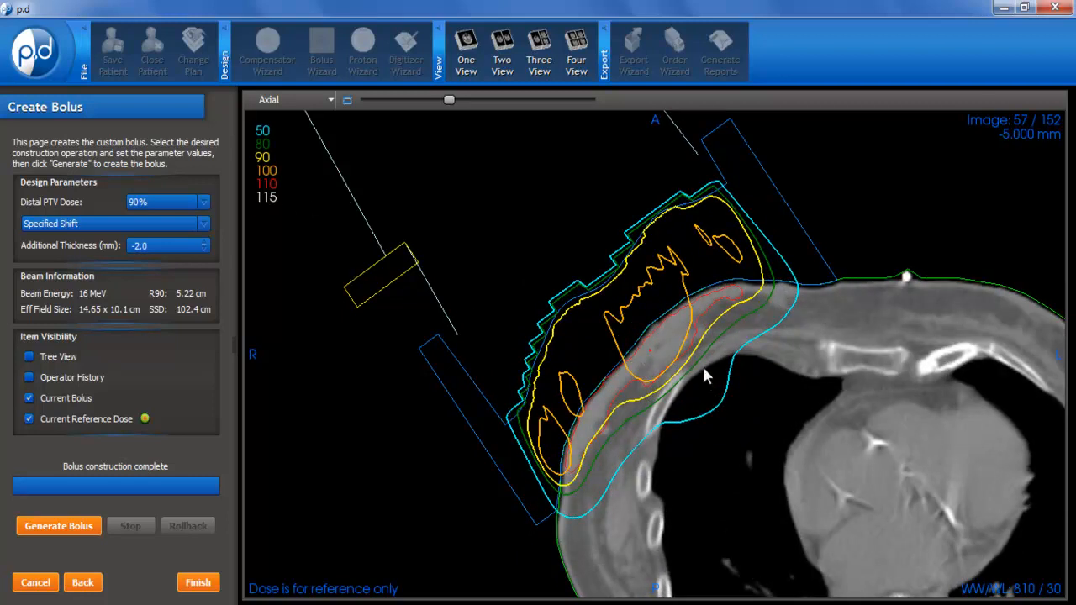
{"action": "scroll", "coordinate": [689, 367], "scroll_direction": "down", "scroll_amount": 3}
{"action": "scroll", "coordinate": [695, 373], "scroll_direction": "down", "scroll_amount": 4}
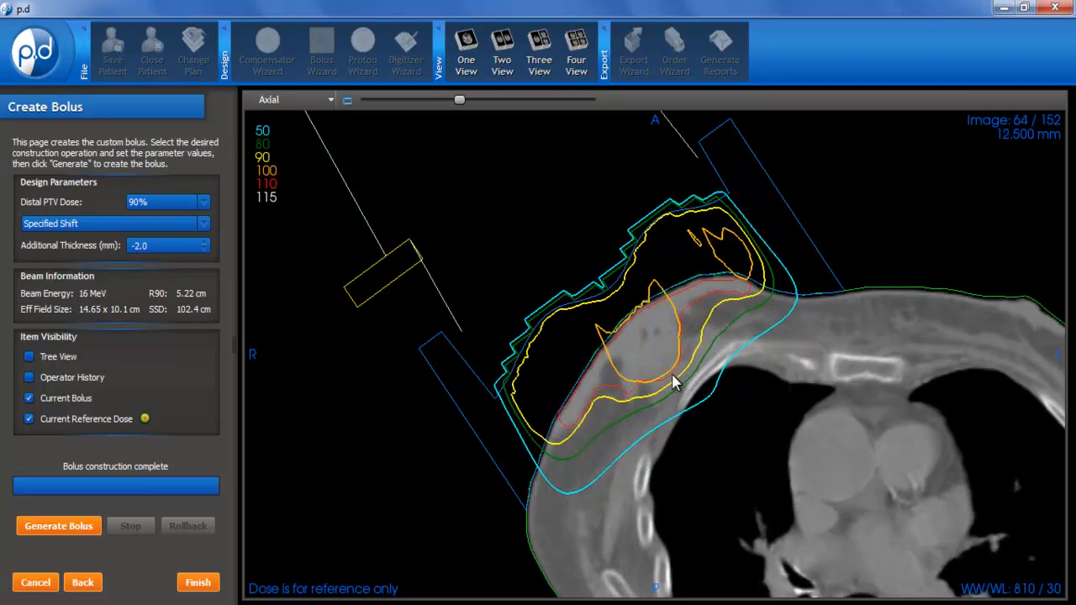
{"action": "scroll", "coordinate": [680, 390], "scroll_direction": "up", "scroll_amount": 1}
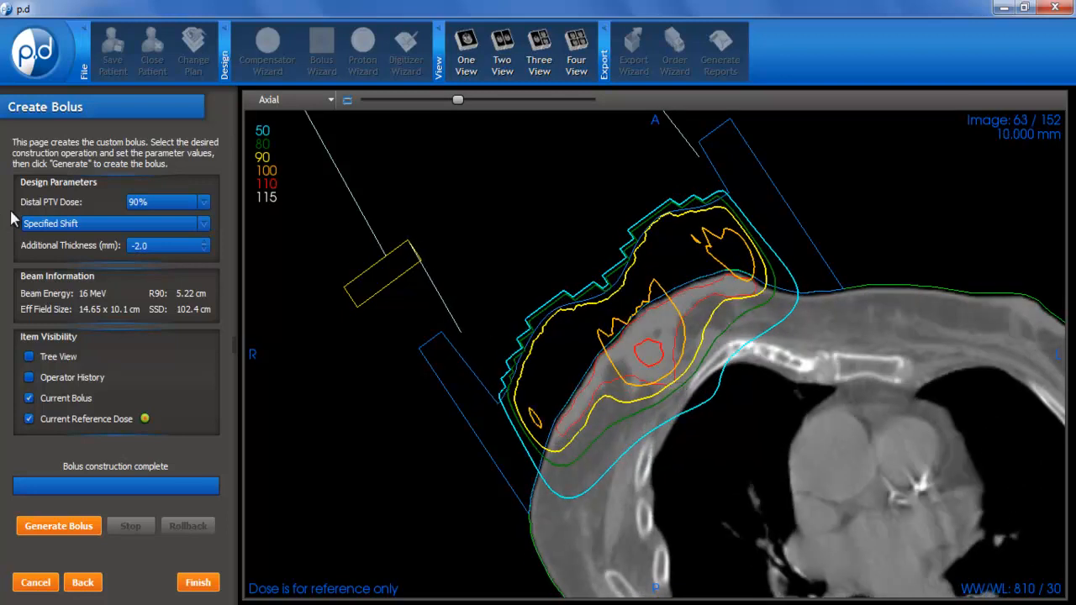
{"action": "left_click", "coordinate": [205, 242]}
{"action": "left_click", "coordinate": [205, 242]}
{"action": "left_click", "coordinate": [206, 242]}
{"action": "left_click", "coordinate": [204, 225]}
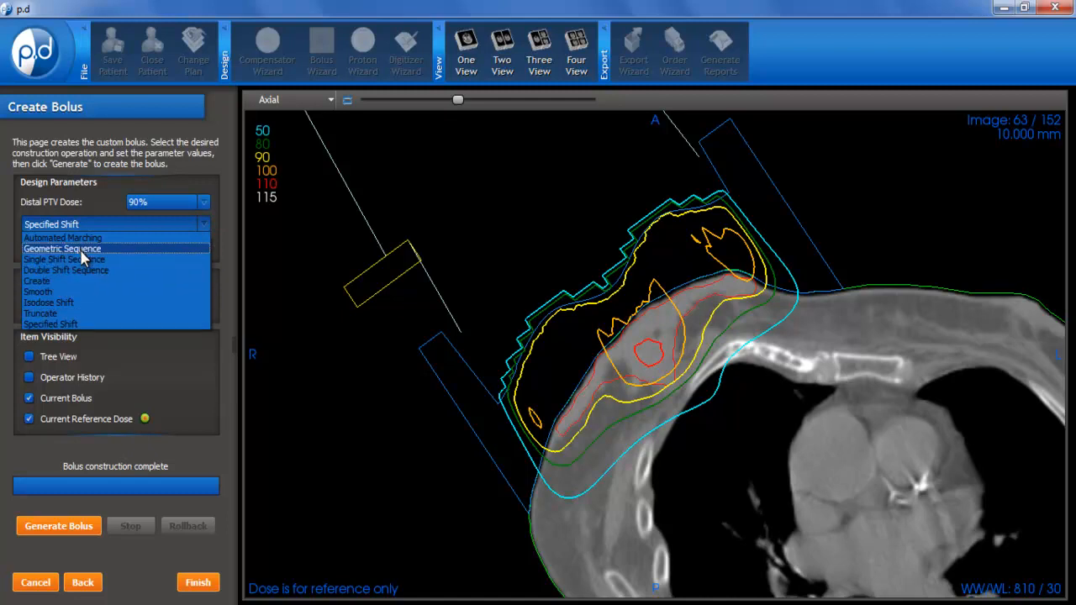
Step: Show the operator history and compare entry 21, Isodose Shift, Smooth, with entry 25, Specified Shift (-2.0)
{"action": "left_click", "coordinate": [30, 378]}
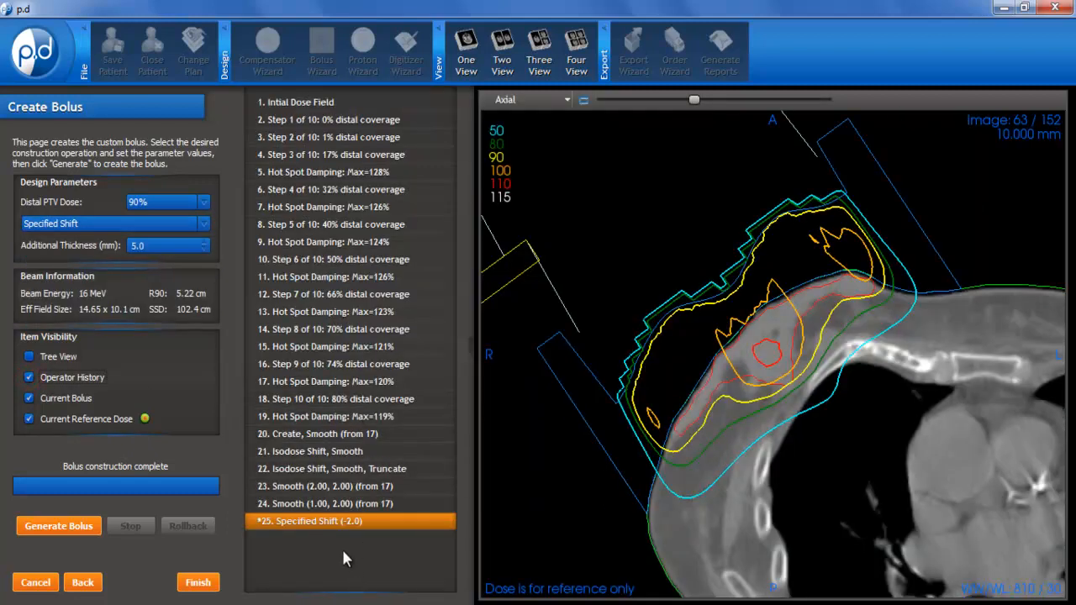
{"action": "left_click", "coordinate": [326, 453]}
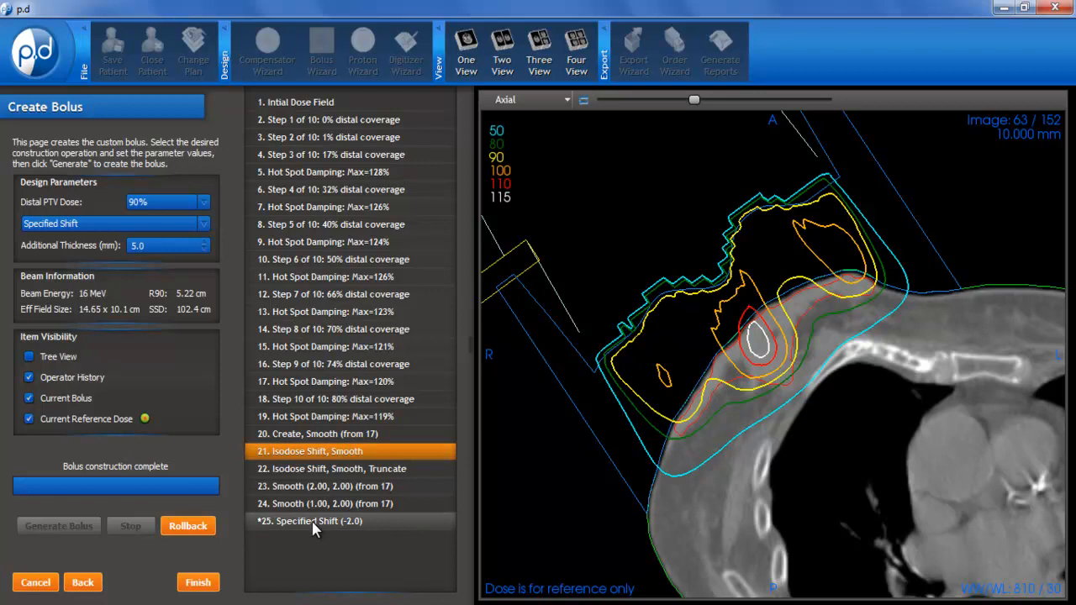
{"action": "left_click", "coordinate": [260, 522]}
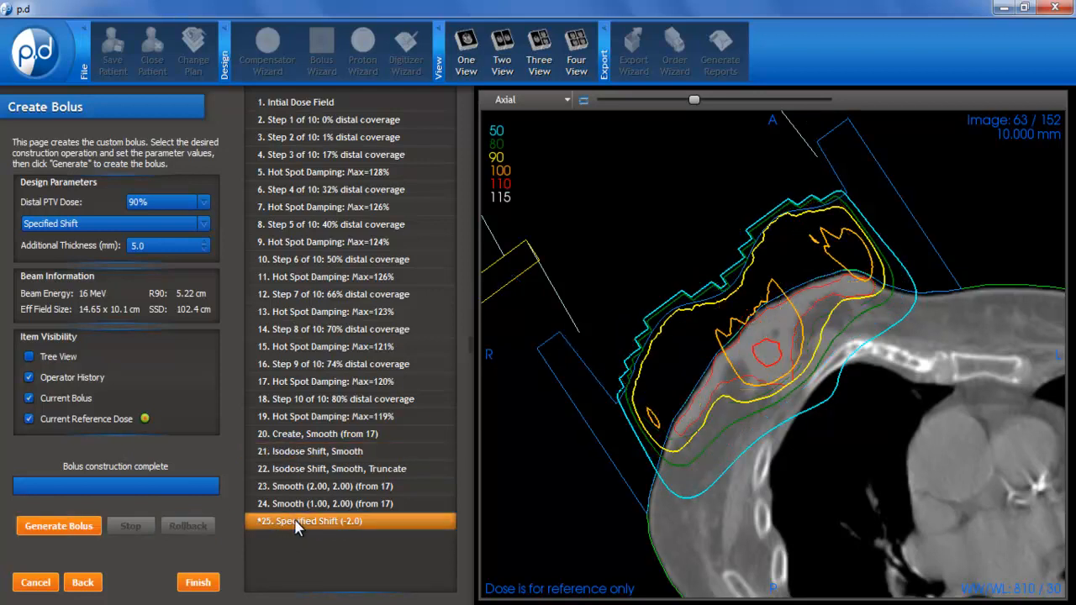
Step: Finish the bolus design with the Specified Shift (-2.0) result and review the dose on axial images around 58 to 63
{"action": "left_click", "coordinate": [198, 582]}
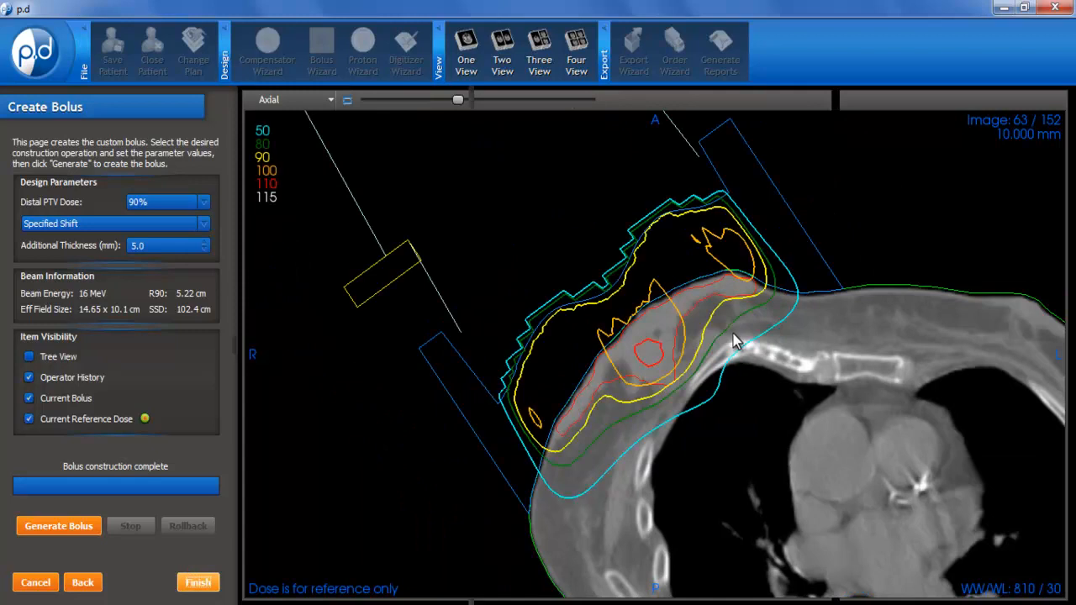
{"action": "scroll", "coordinate": [764, 334], "scroll_direction": "down", "scroll_amount": 3}
{"action": "scroll", "coordinate": [780, 328], "scroll_direction": "up", "scroll_amount": 5}
{"action": "scroll", "coordinate": [781, 317], "scroll_direction": "up", "scroll_amount": 3}
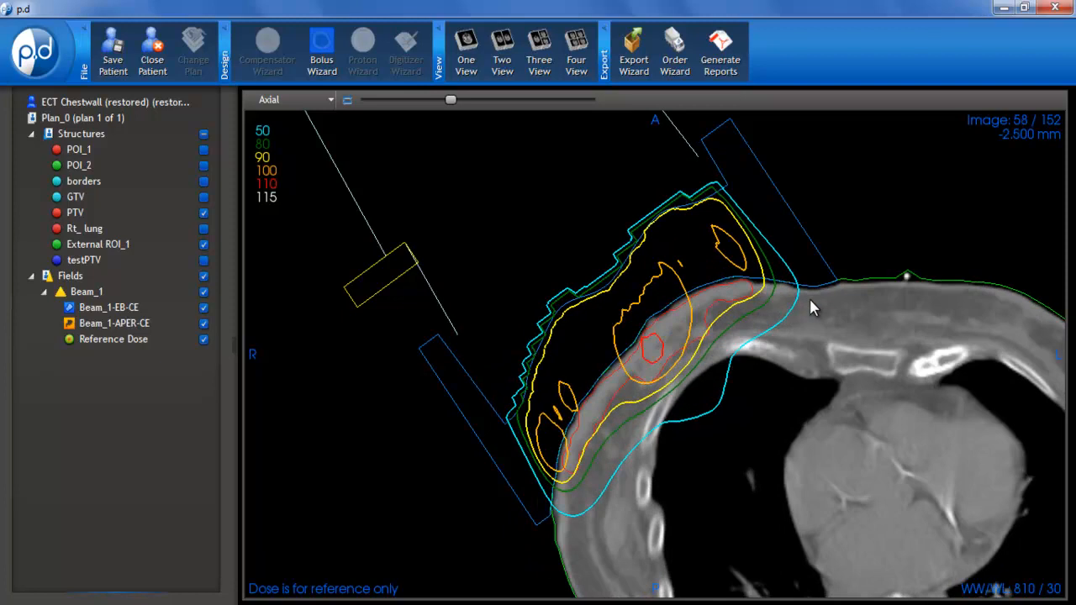
{"action": "scroll", "coordinate": [809, 298], "scroll_direction": "down", "scroll_amount": 1}
Step: Toggle the Reference Dose display of Beam_1 off and back on
{"action": "left_click", "coordinate": [50, 276]}
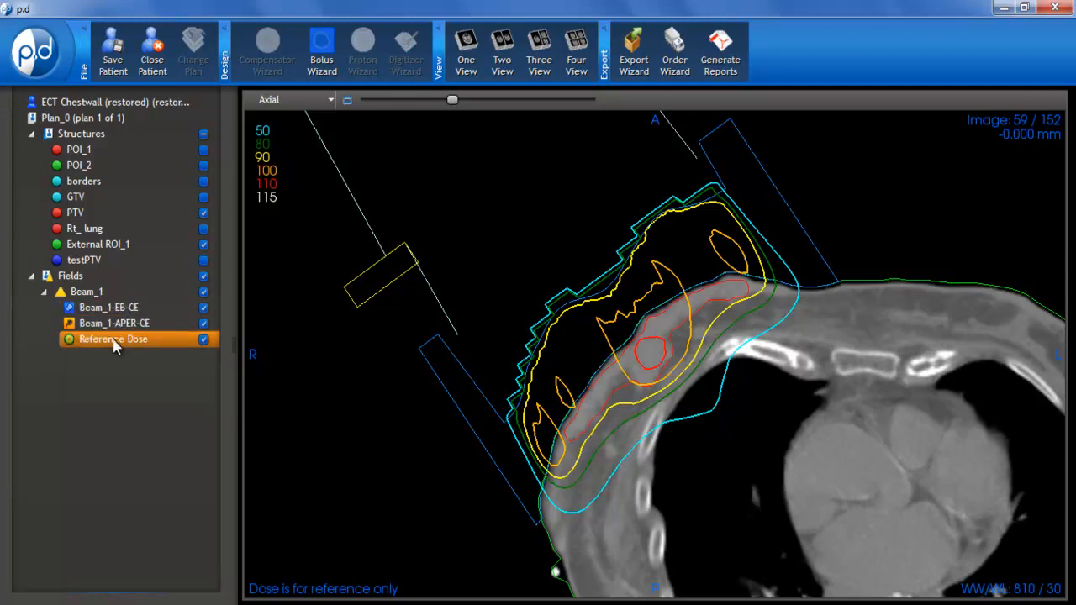
{"action": "left_click", "coordinate": [204, 339]}
{"action": "left_click", "coordinate": [204, 340]}
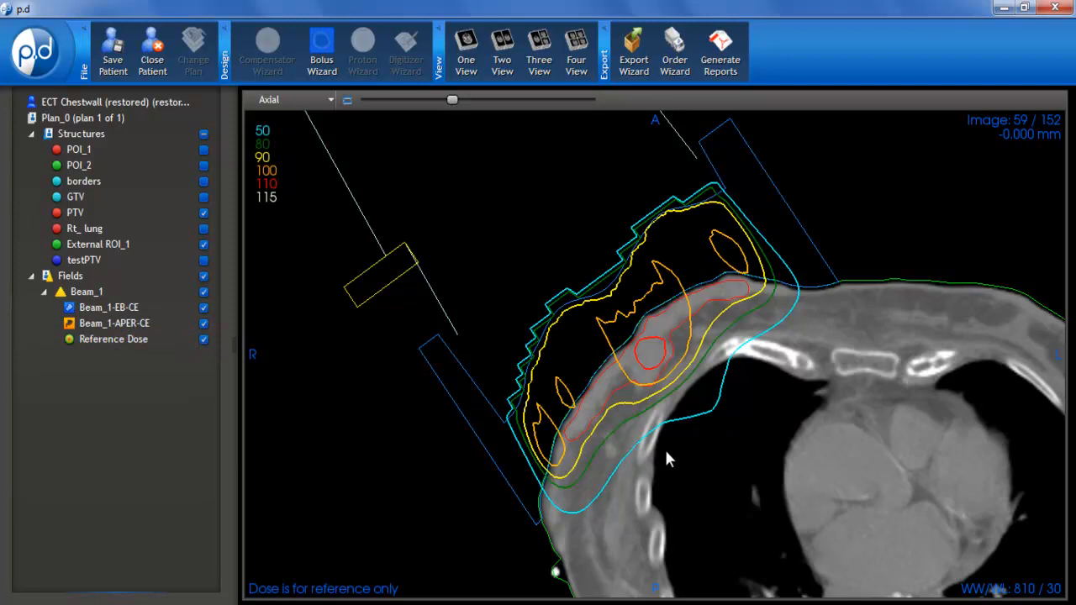
Step: View the isodose contour and color wash display settings of the Reference Dose, and close them without changes
{"action": "left_click", "coordinate": [67, 340]}
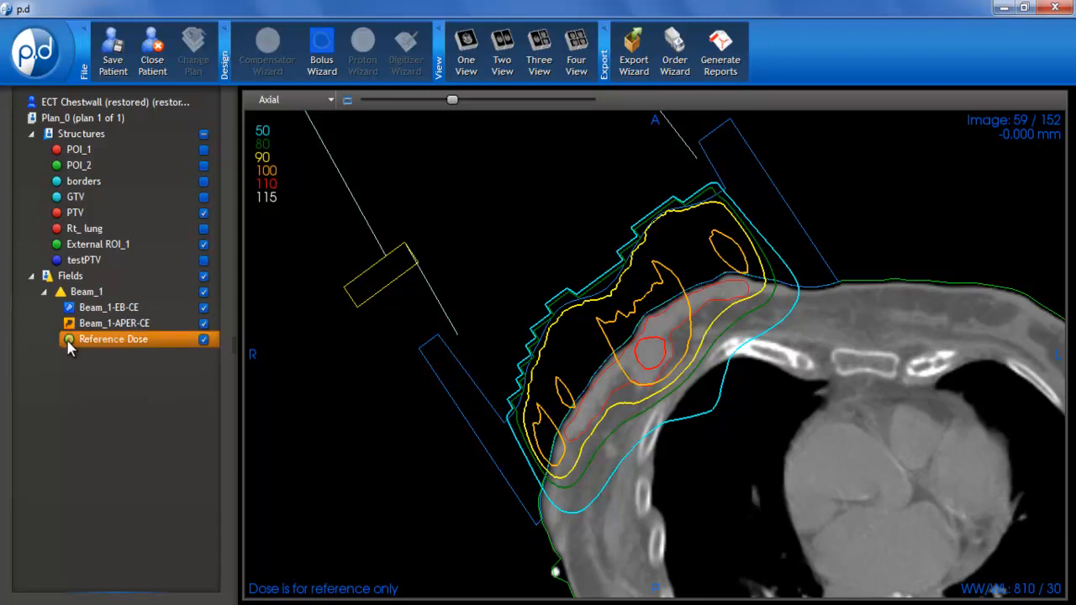
{"action": "left_click", "coordinate": [69, 338]}
{"action": "double_click", "coordinate": [69, 343]}
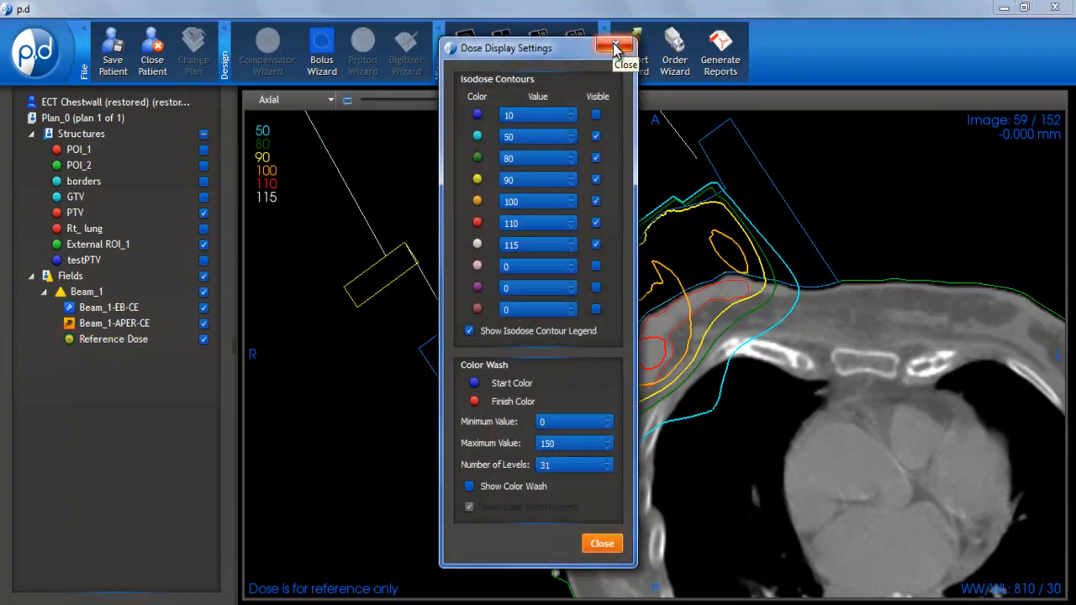
{"action": "left_click", "coordinate": [614, 48]}
{"action": "left_click", "coordinate": [69, 341]}
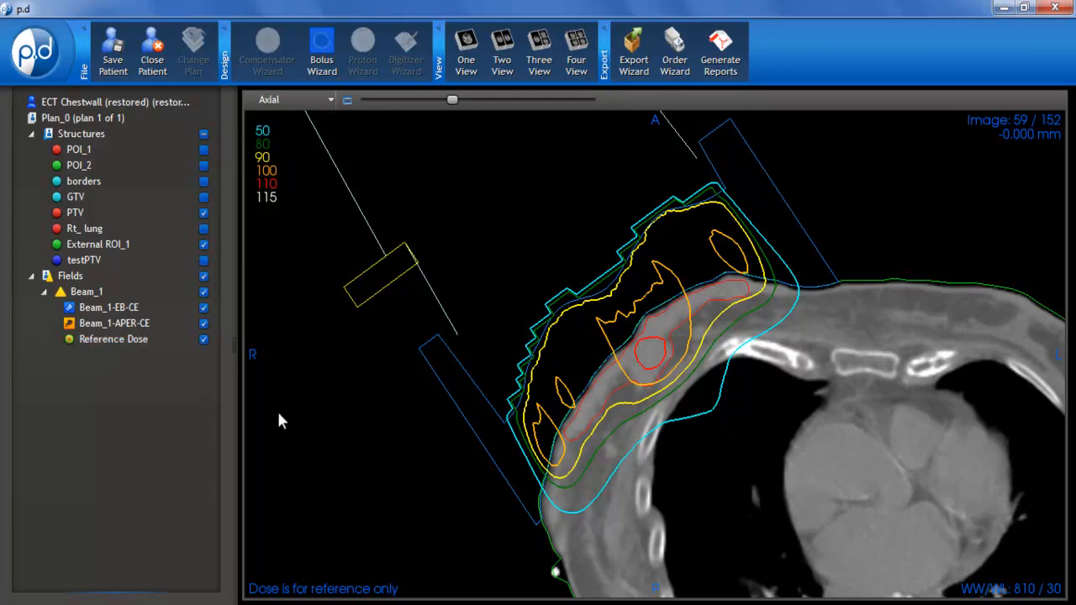
Step: Show the plan in a 3D view from the front and hide the Beam_1-APER-CE aperture and the Beam_1 beam
{"action": "left_click", "coordinate": [327, 100]}
{"action": "left_click", "coordinate": [284, 123]}
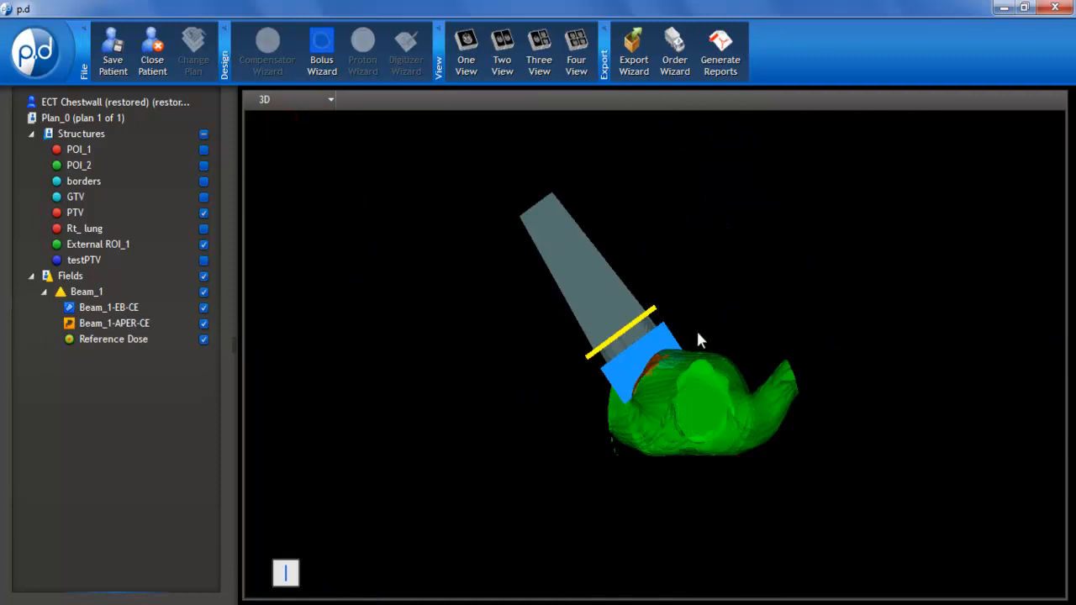
{"action": "left_click_drag", "start_coordinate": [682, 306], "coordinate": [348, 409]}
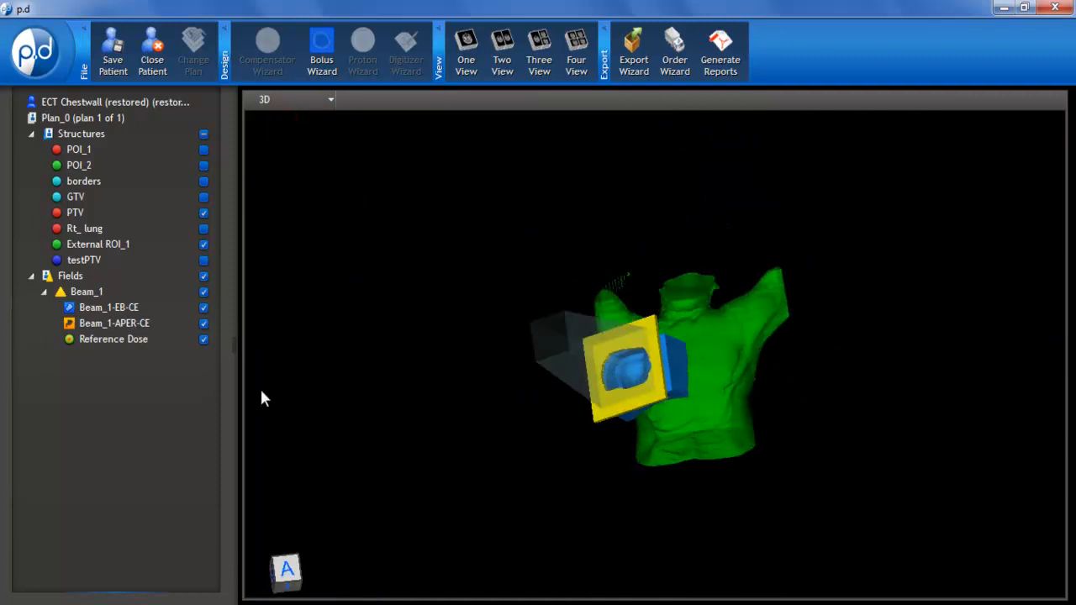
{"action": "left_click", "coordinate": [204, 322]}
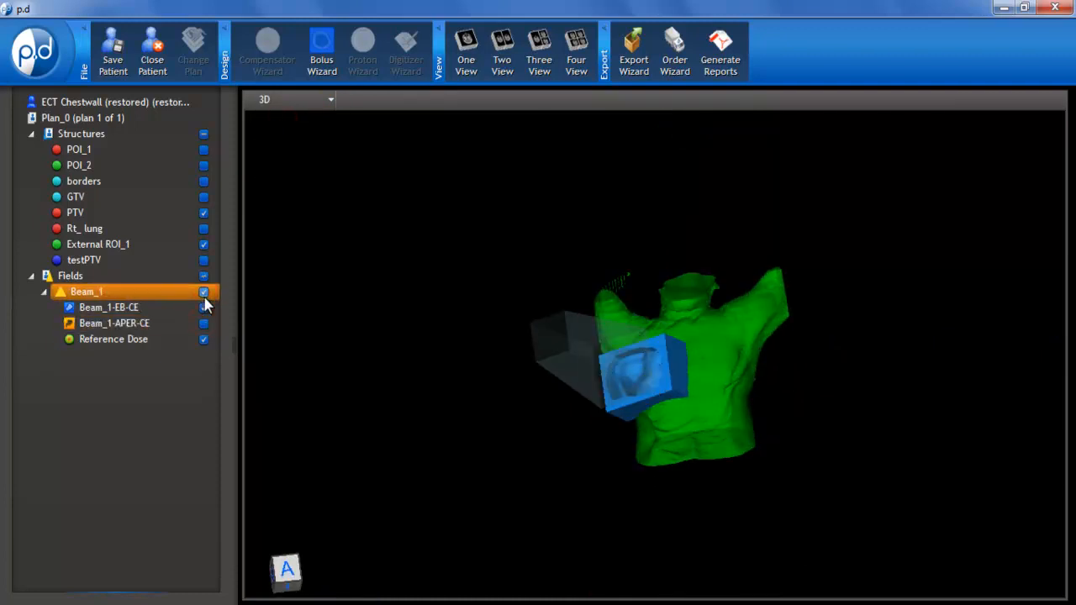
{"action": "left_click", "coordinate": [205, 294]}
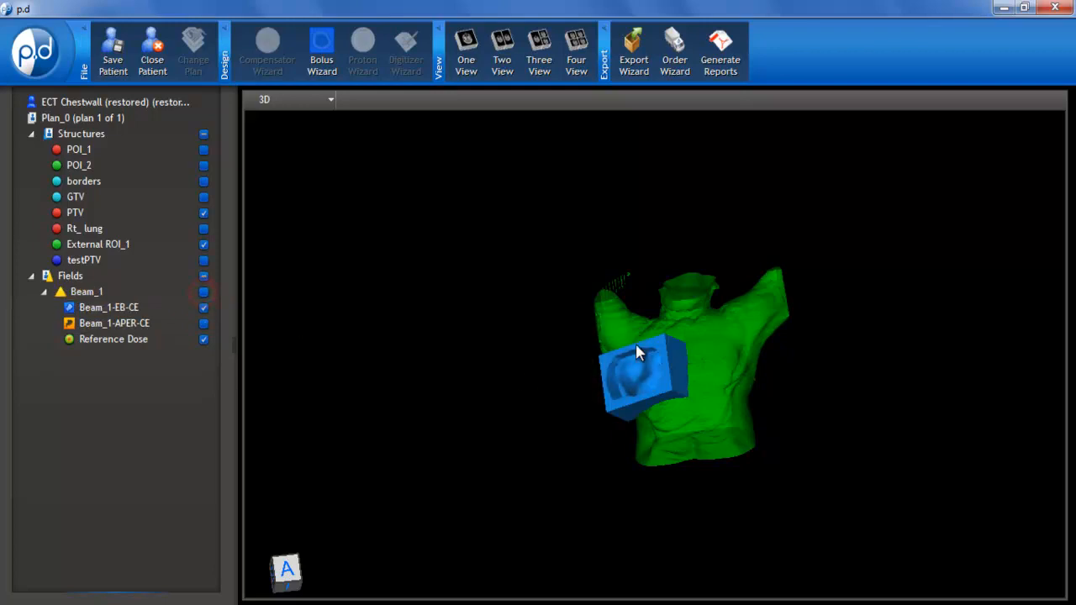
Step: Examine the contoured surface of the Beam_1-EB-CE bolus on the patient up close and from several angles
{"action": "left_click_drag", "start_coordinate": [701, 325], "coordinate": [632, 338]}
{"action": "right_click_drag", "start_coordinate": [632, 338], "coordinate": [705, 406]}
{"action": "left_click_drag", "start_coordinate": [732, 411], "coordinate": [625, 415]}
{"action": "scroll", "coordinate": [754, 401], "scroll_direction": "up", "scroll_amount": 5}
{"action": "scroll", "coordinate": [588, 409], "scroll_direction": "up", "scroll_amount": 5}
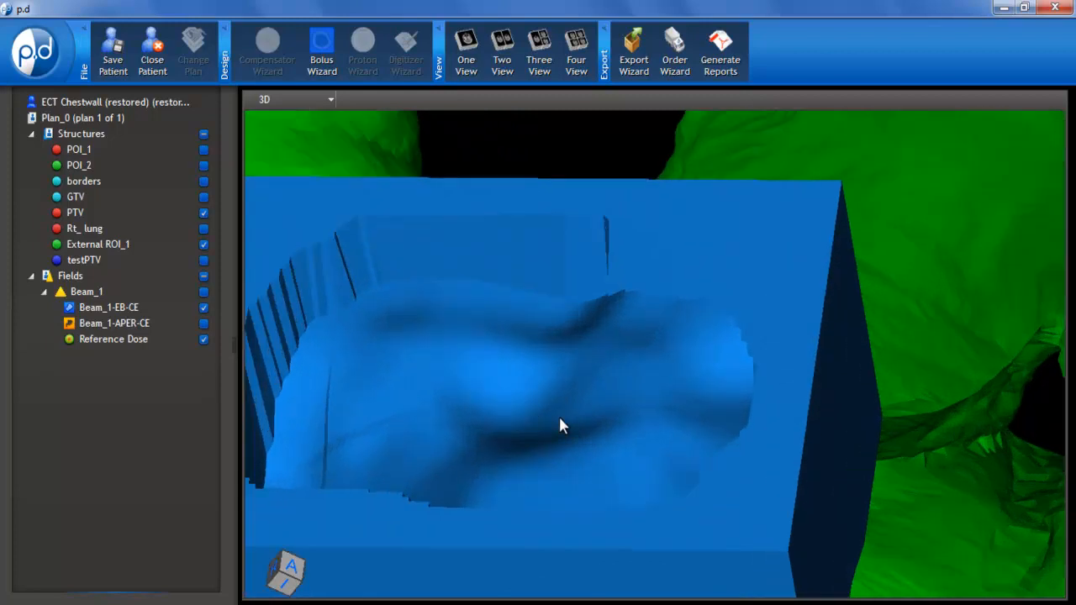
{"action": "scroll", "coordinate": [572, 437], "scroll_direction": "up", "scroll_amount": 3}
{"action": "left_click_drag", "start_coordinate": [578, 469], "coordinate": [406, 299]}
{"action": "scroll", "coordinate": [534, 291], "scroll_direction": "down", "scroll_amount": 5}
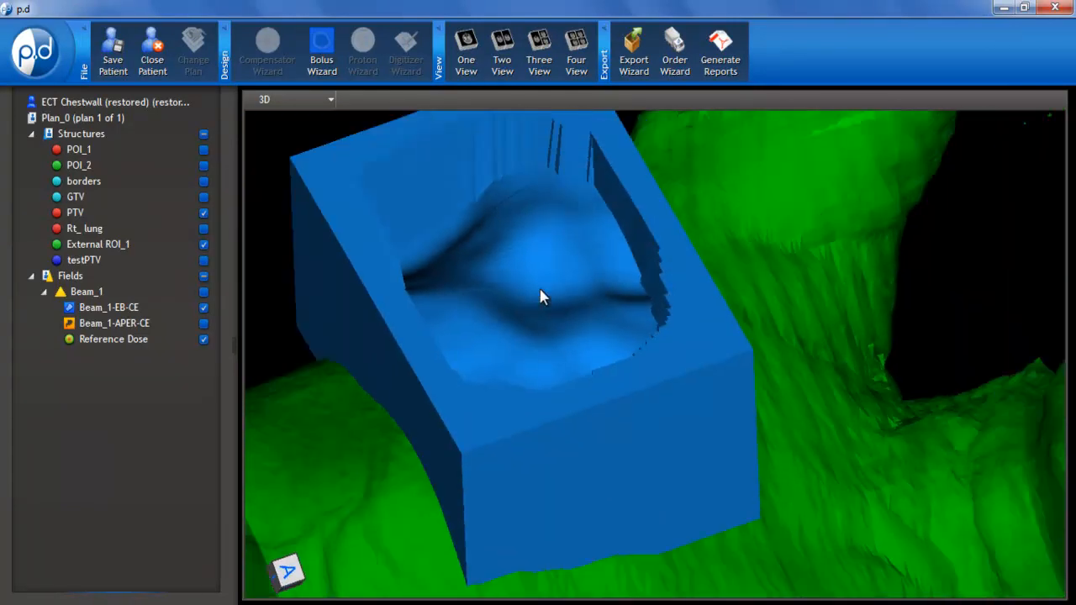
{"action": "left_click_drag", "start_coordinate": [532, 288], "coordinate": [689, 372]}
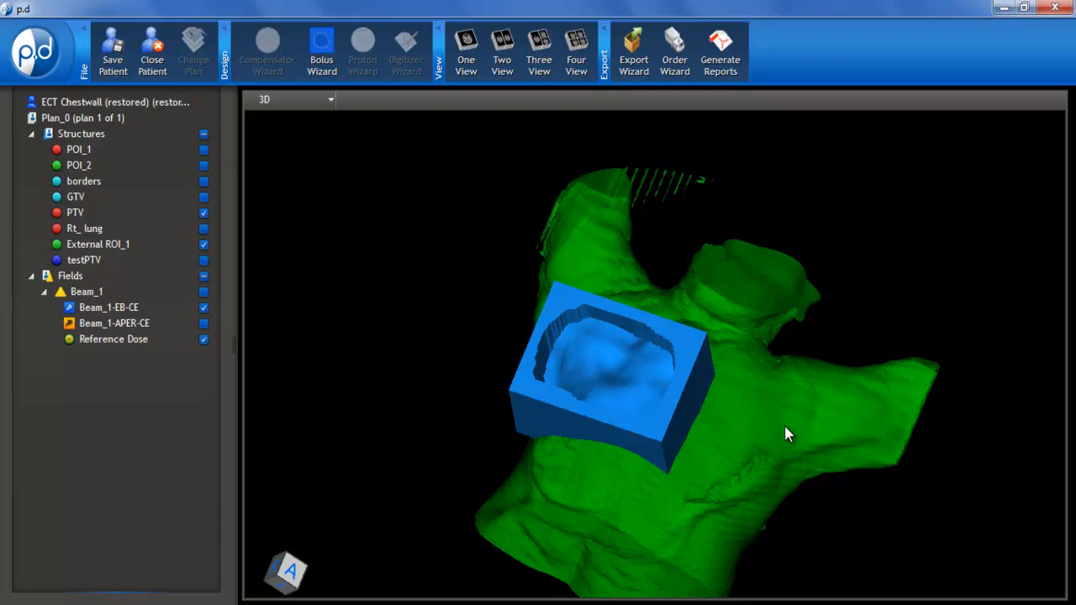
Step: Return to the axial view and frame the bolus and isodose lines on the chest wall closely on image 59
{"action": "left_click", "coordinate": [312, 101]}
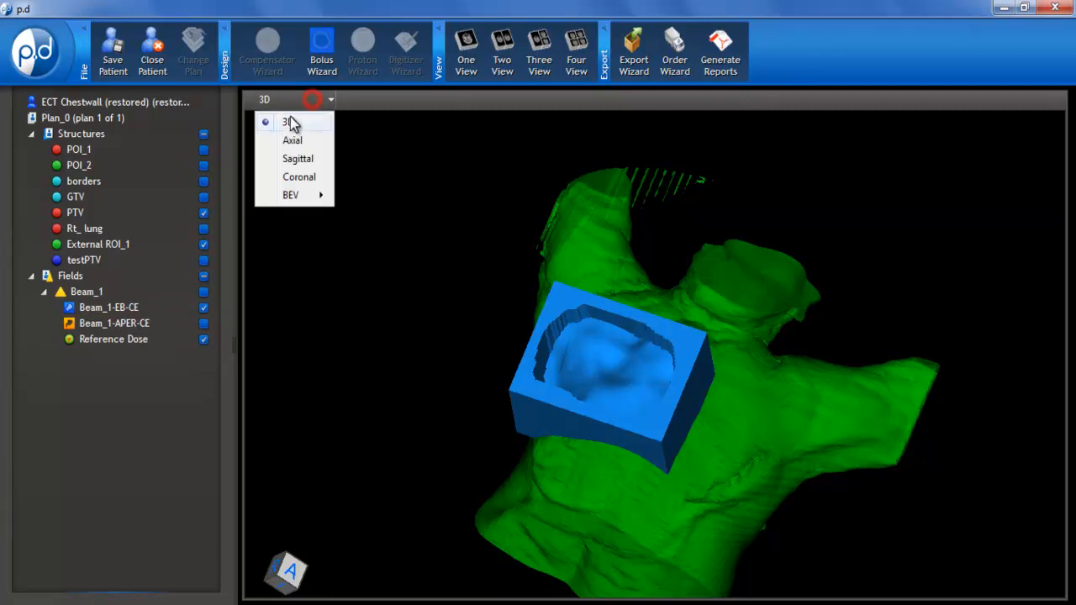
{"action": "left_click", "coordinate": [291, 139]}
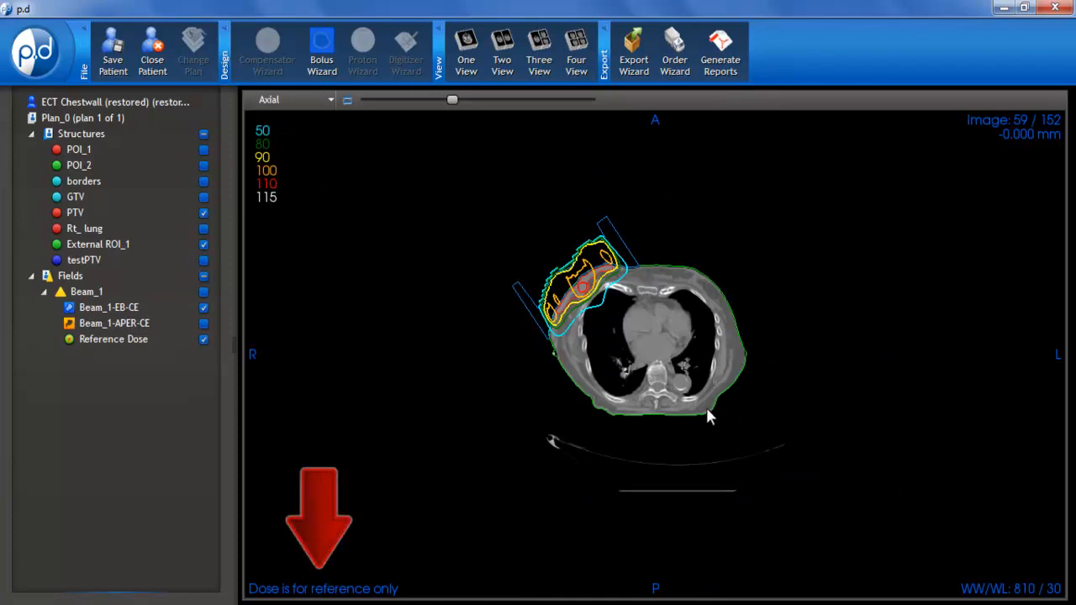
{"action": "middle_click_drag", "start_coordinate": [705, 419], "coordinate": [727, 479]}
{"action": "right_click_drag", "start_coordinate": [726, 479], "coordinate": [712, 229]}
{"action": "middle_click_drag", "start_coordinate": [714, 357], "coordinate": [791, 389]}
{"action": "right_click_drag", "start_coordinate": [779, 405], "coordinate": [777, 341]}
{"action": "mouse_move", "coordinate": [785, 345]}
{"action": "middle_mouse_down"}
{"action": "mouse_move", "coordinate": [808, 329]}
{"action": "mouse_move", "coordinate": [793, 331]}
{"action": "middle_mouse_up"}
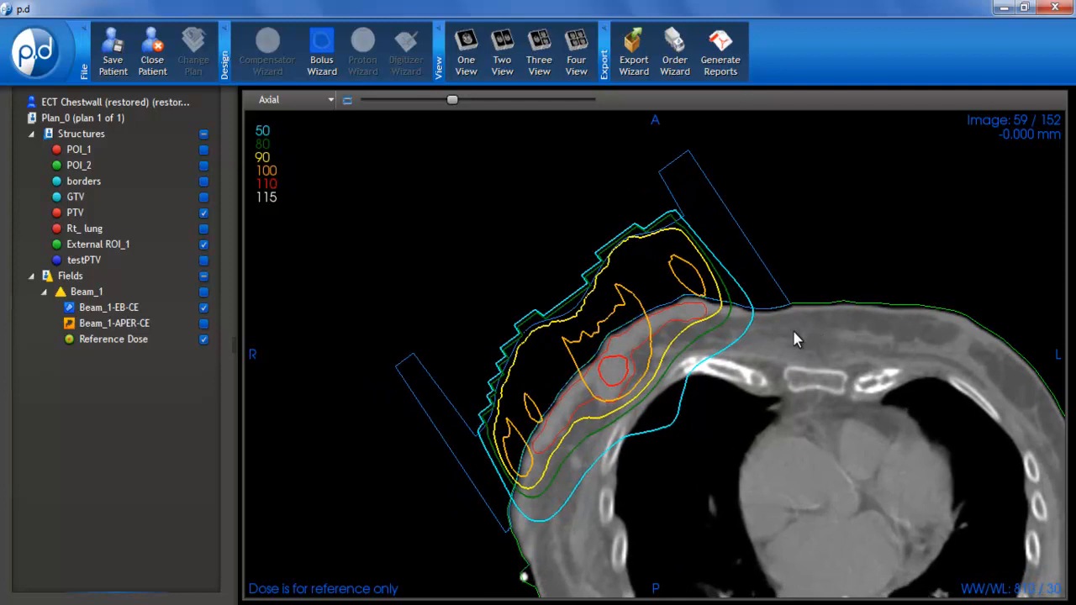